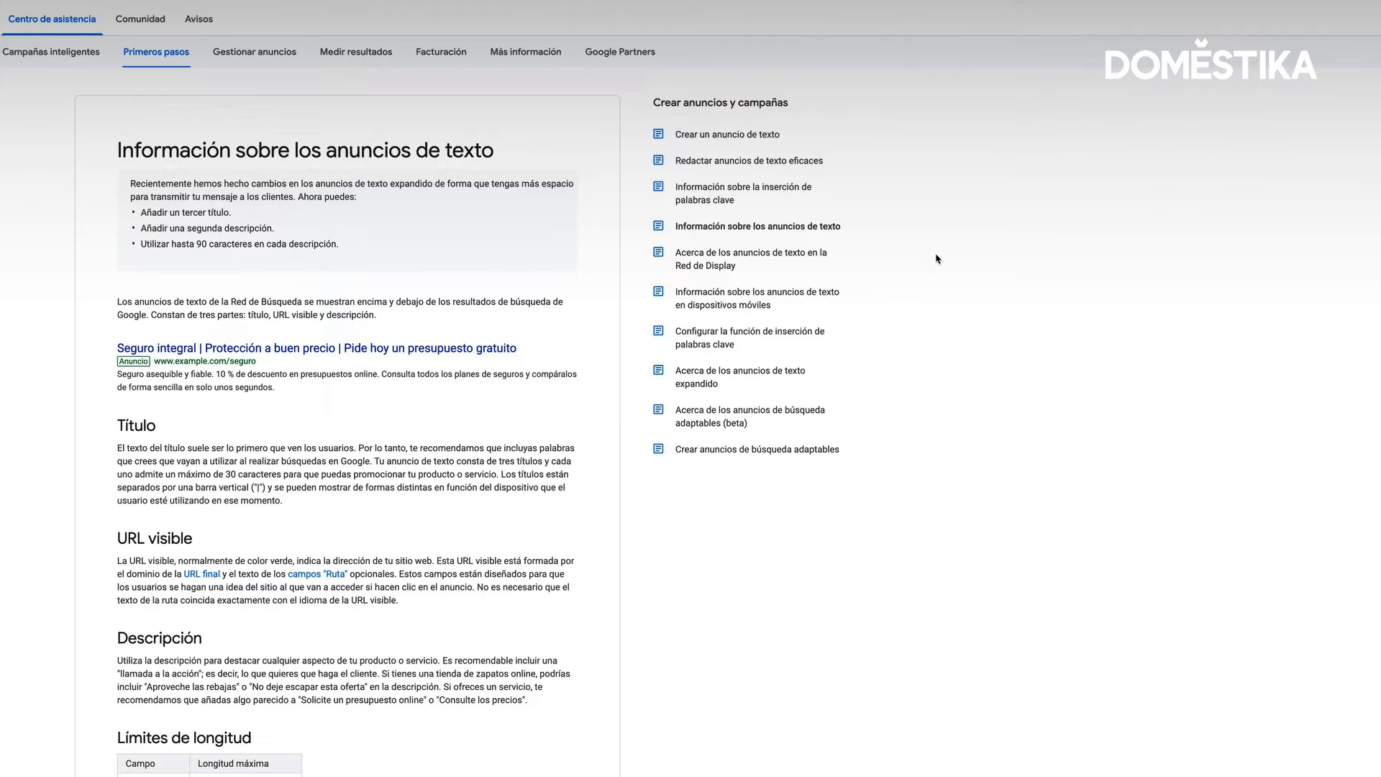
# Read through the help articles on text ads and call-only ads, including how they work and their character limits
pyautogui.scroll(-3, 588, 346)
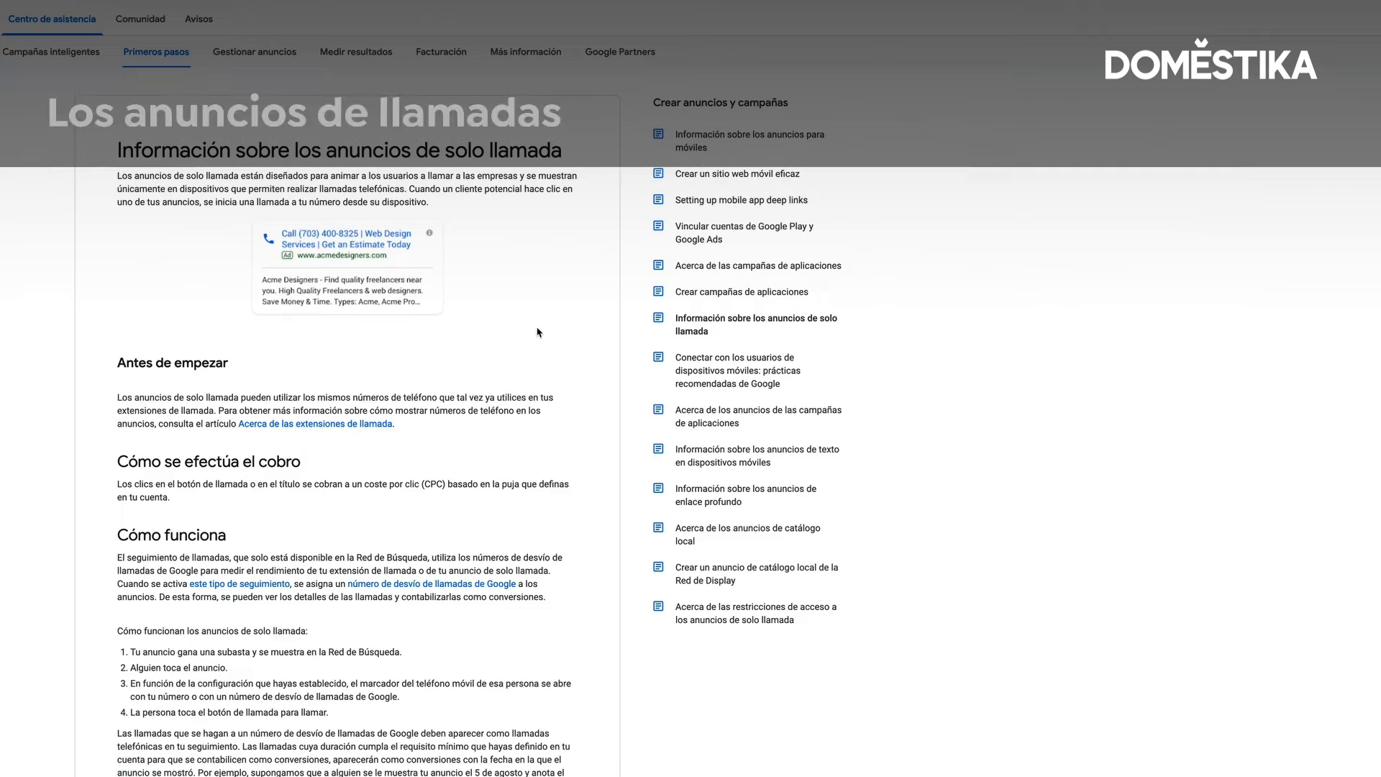
pyautogui.scroll(-1, 536, 332)
pyautogui.scroll(-2, 538, 332)
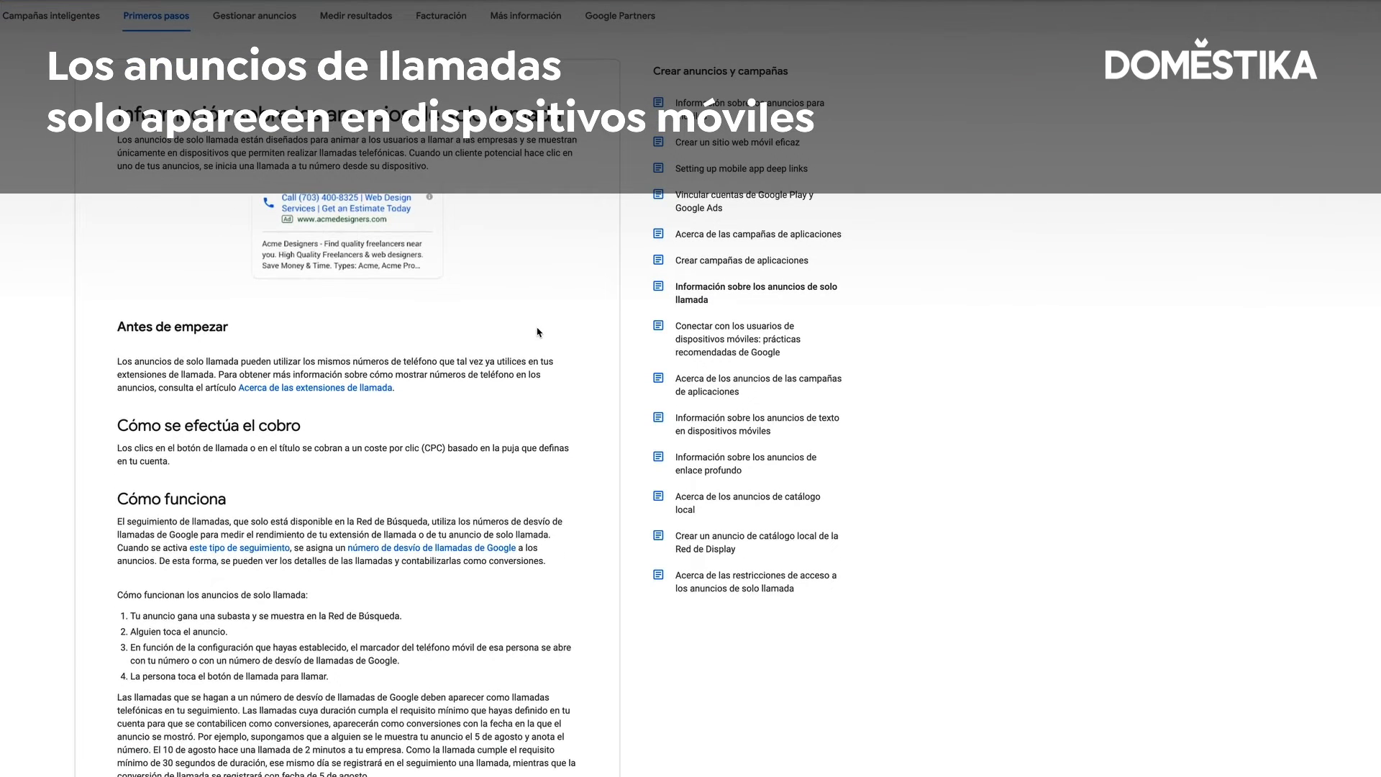
pyautogui.scroll(-5, 538, 333)
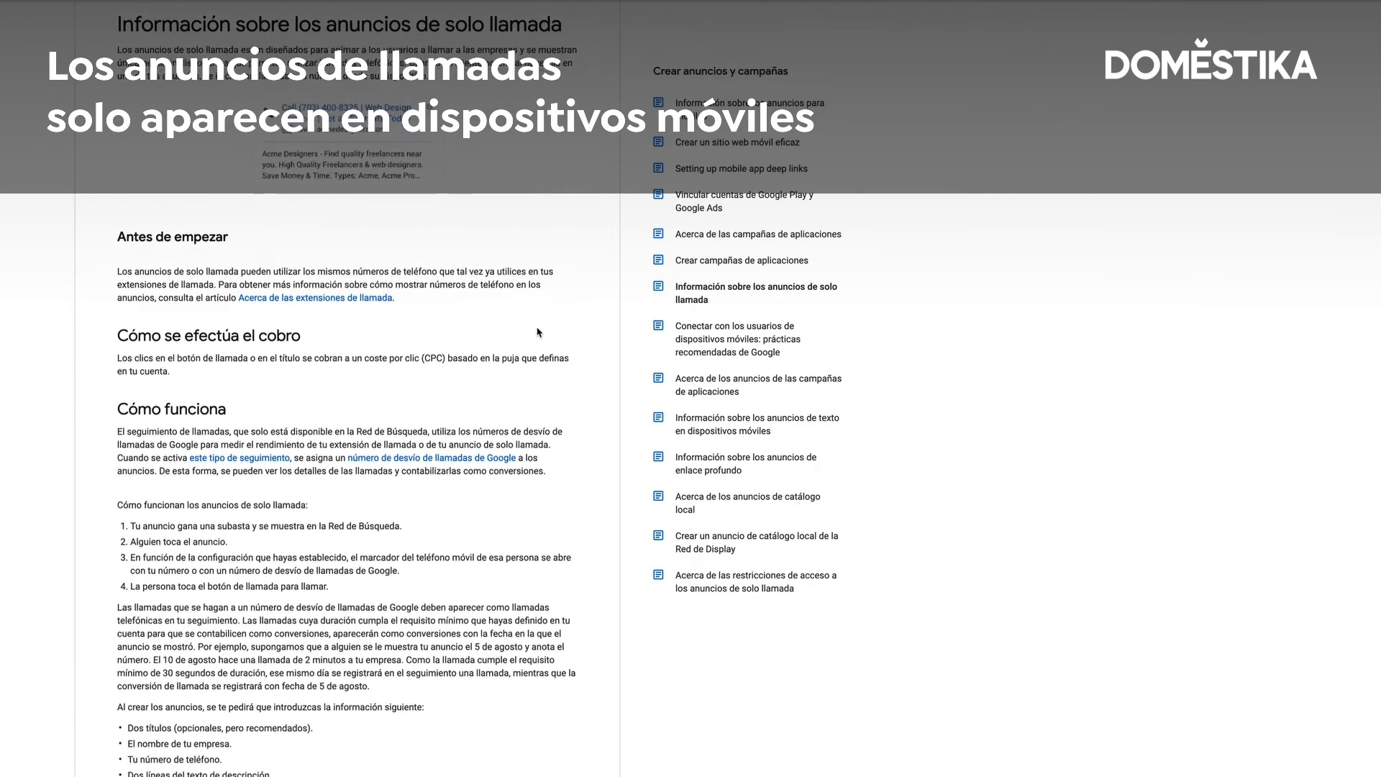
pyautogui.scroll(-5, 539, 332)
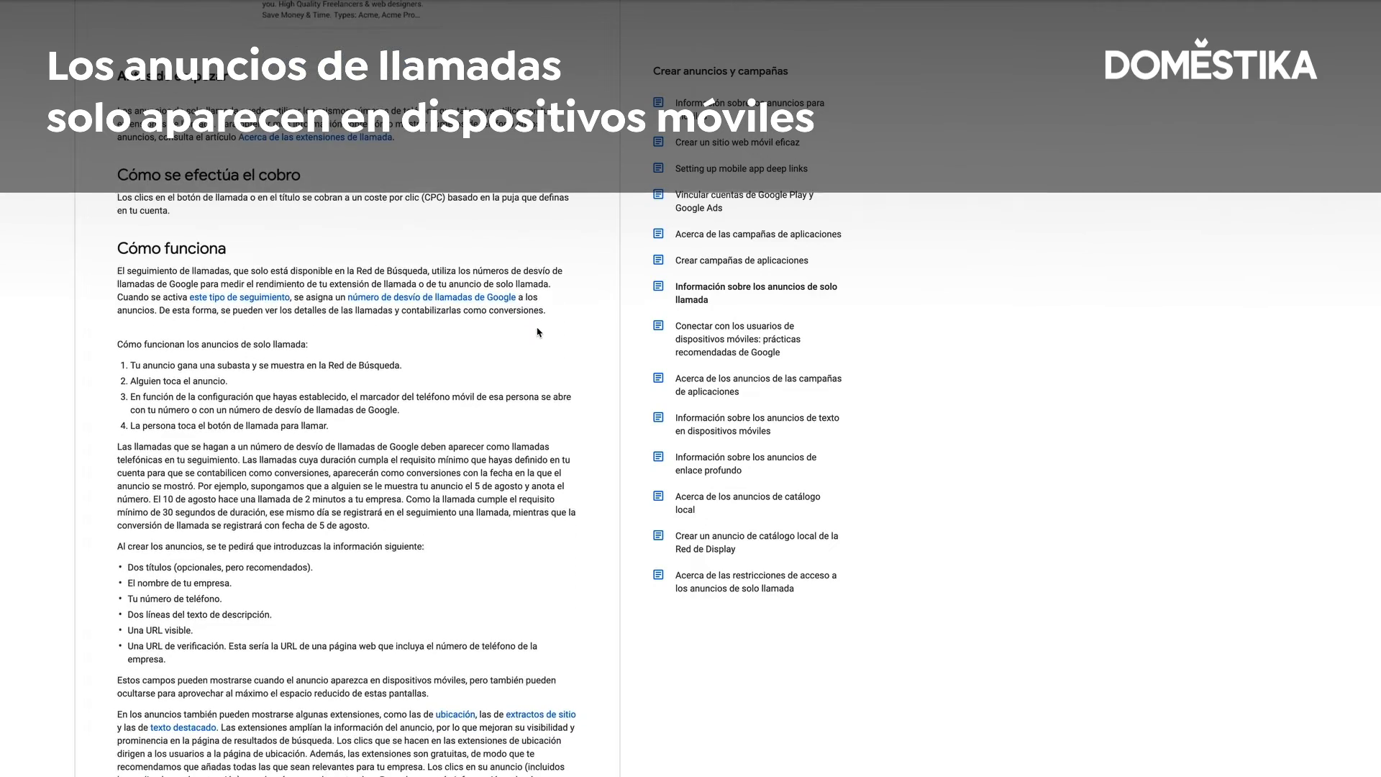
pyautogui.scroll(-8, 538, 332)
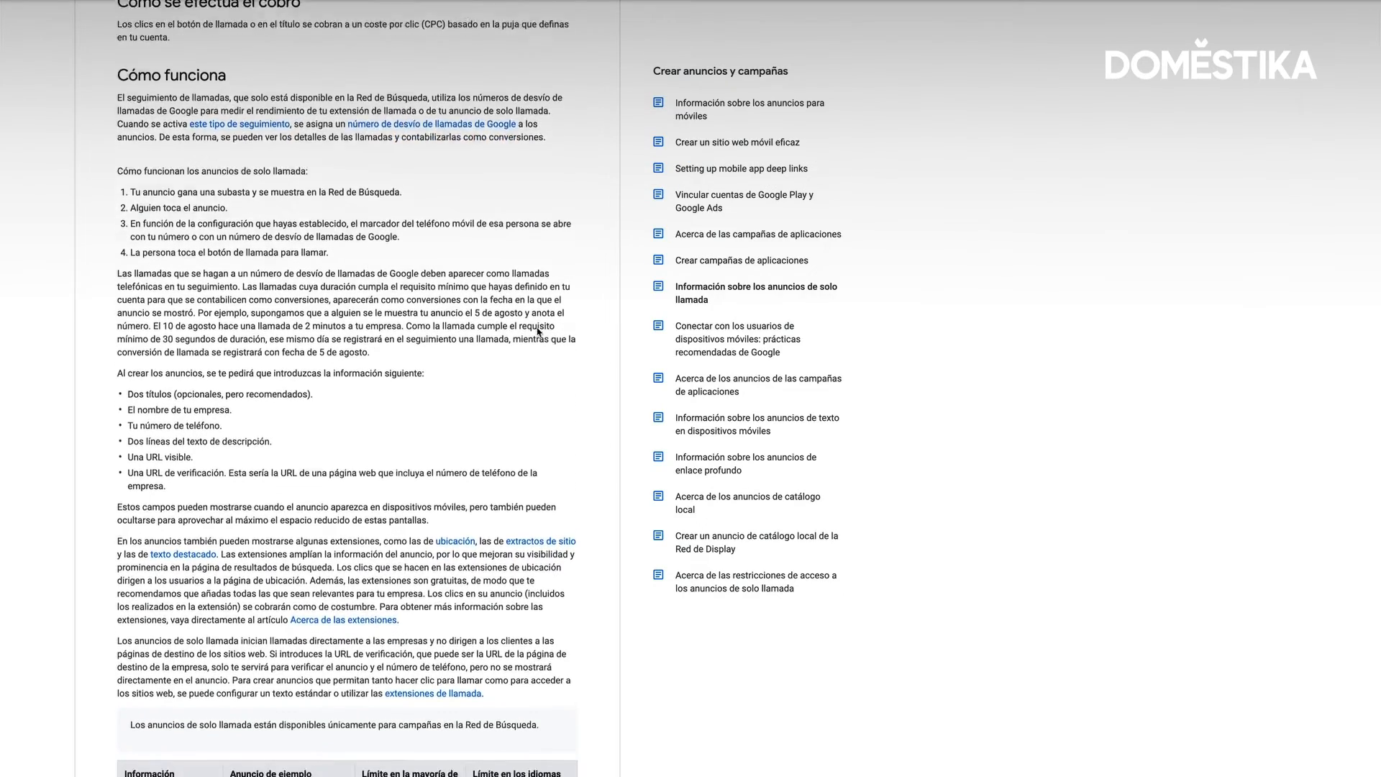
pyautogui.scroll(-5, 538, 332)
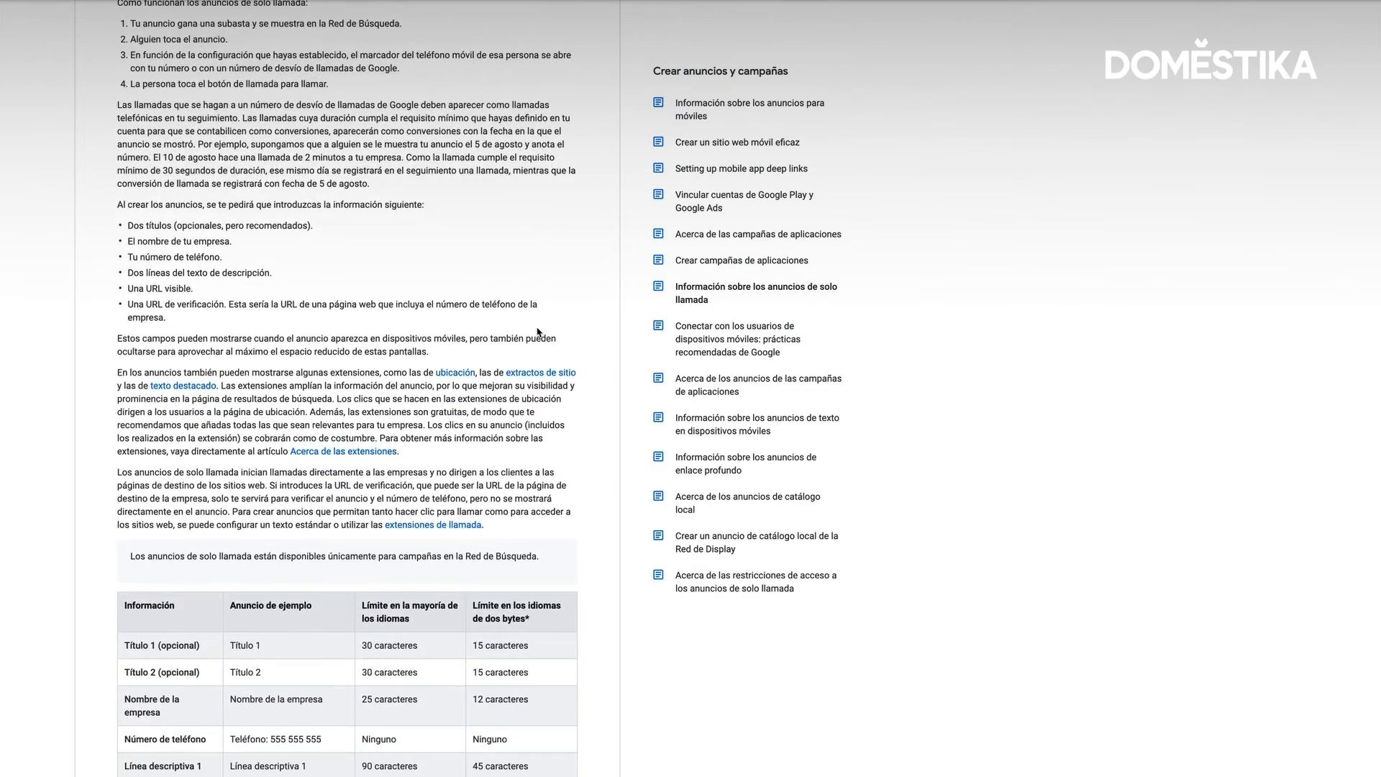
pyautogui.scroll(-3, 538, 333)
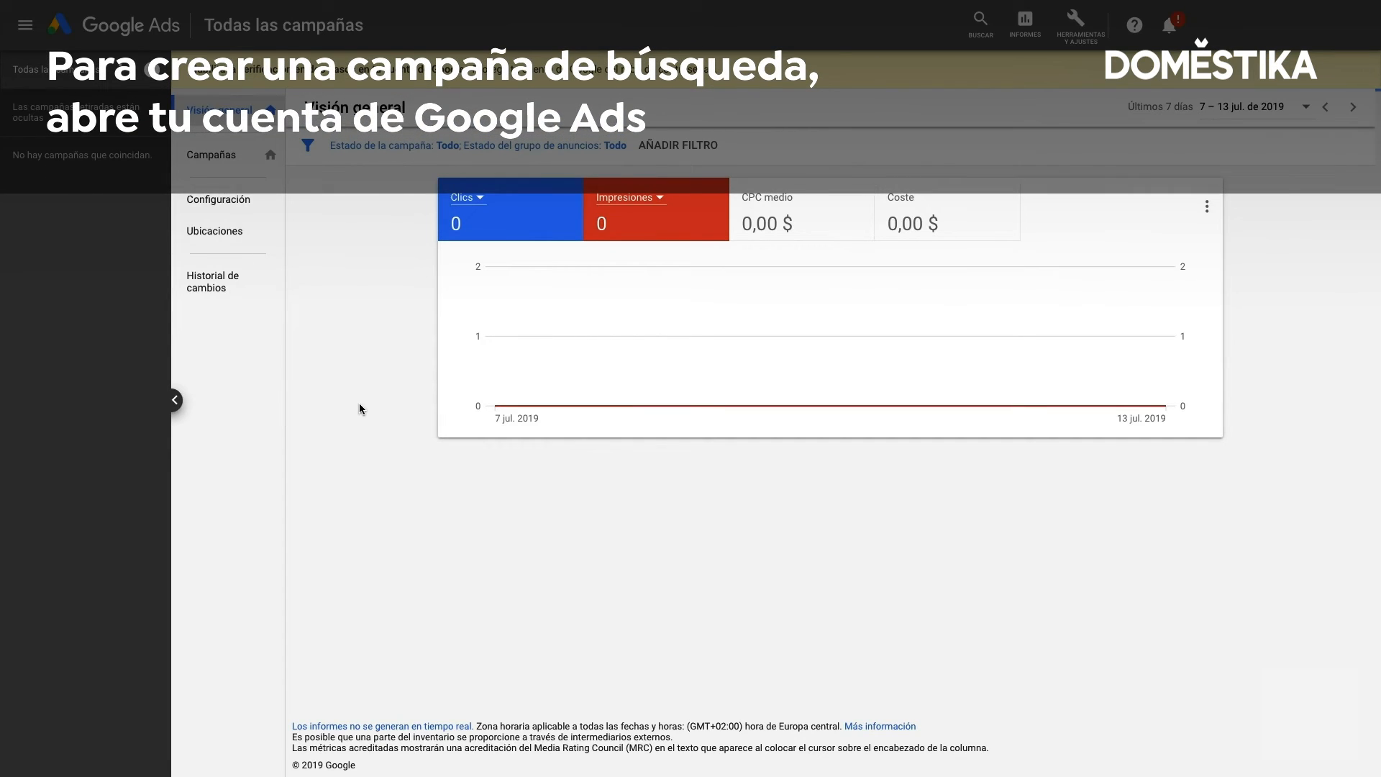
# Make Campañas the start page and begin a new campaign from the campaign list
pyautogui.click(268, 159)
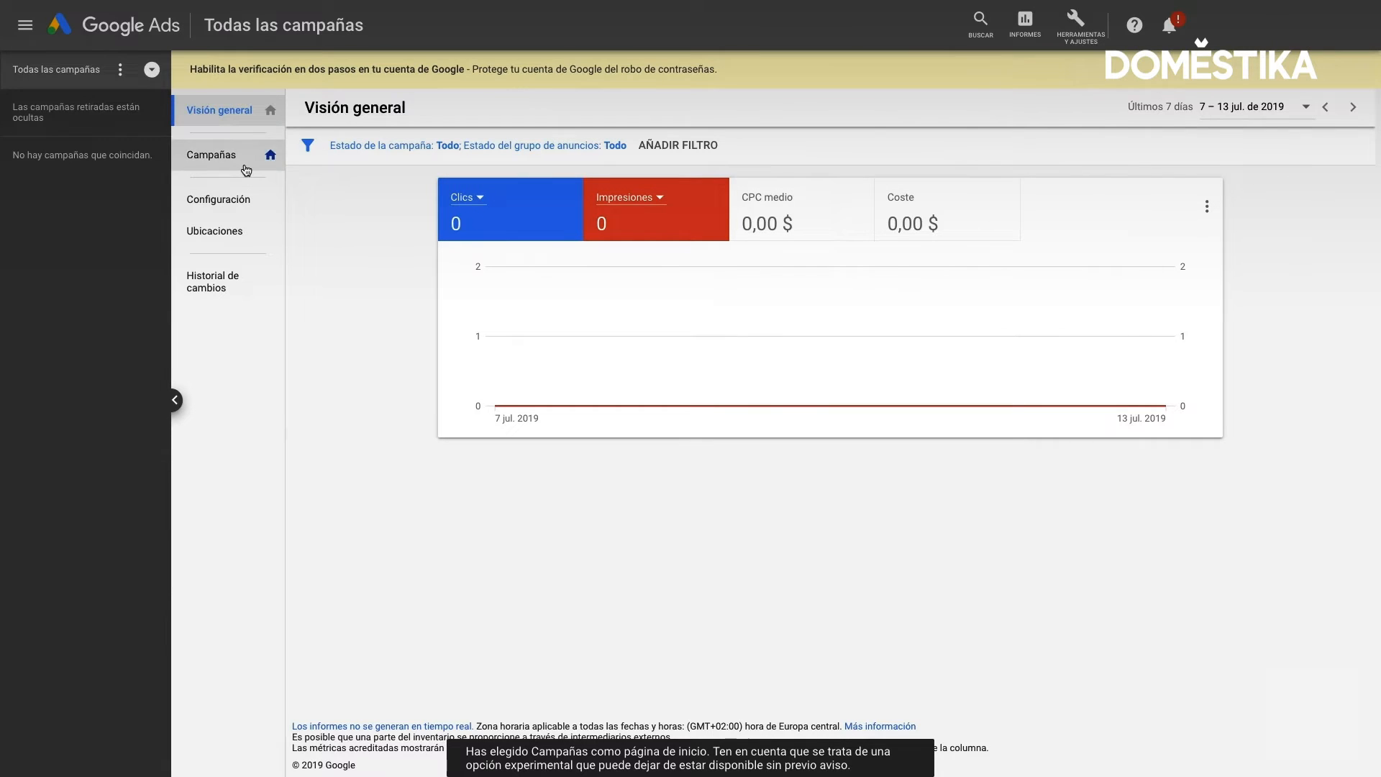
pyautogui.click(246, 170)
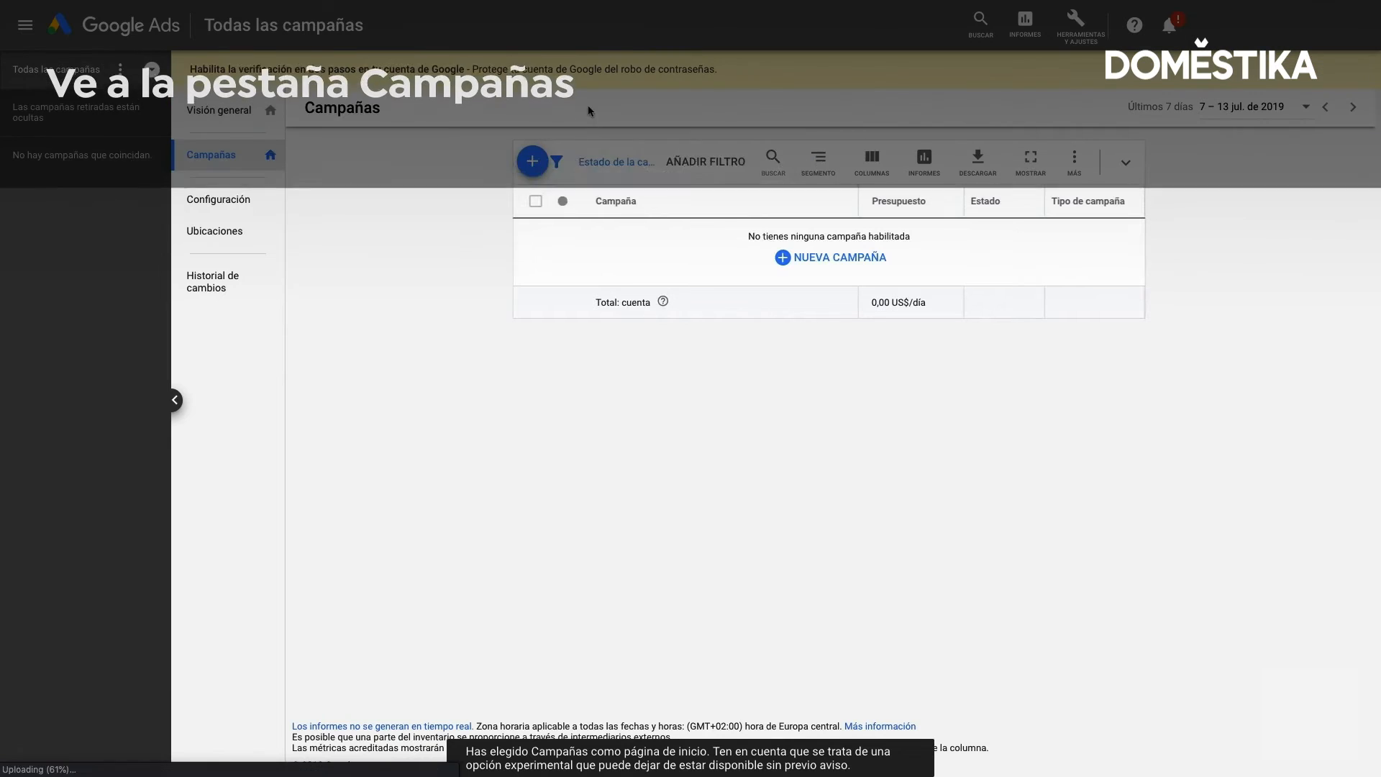
pyautogui.click(532, 161)
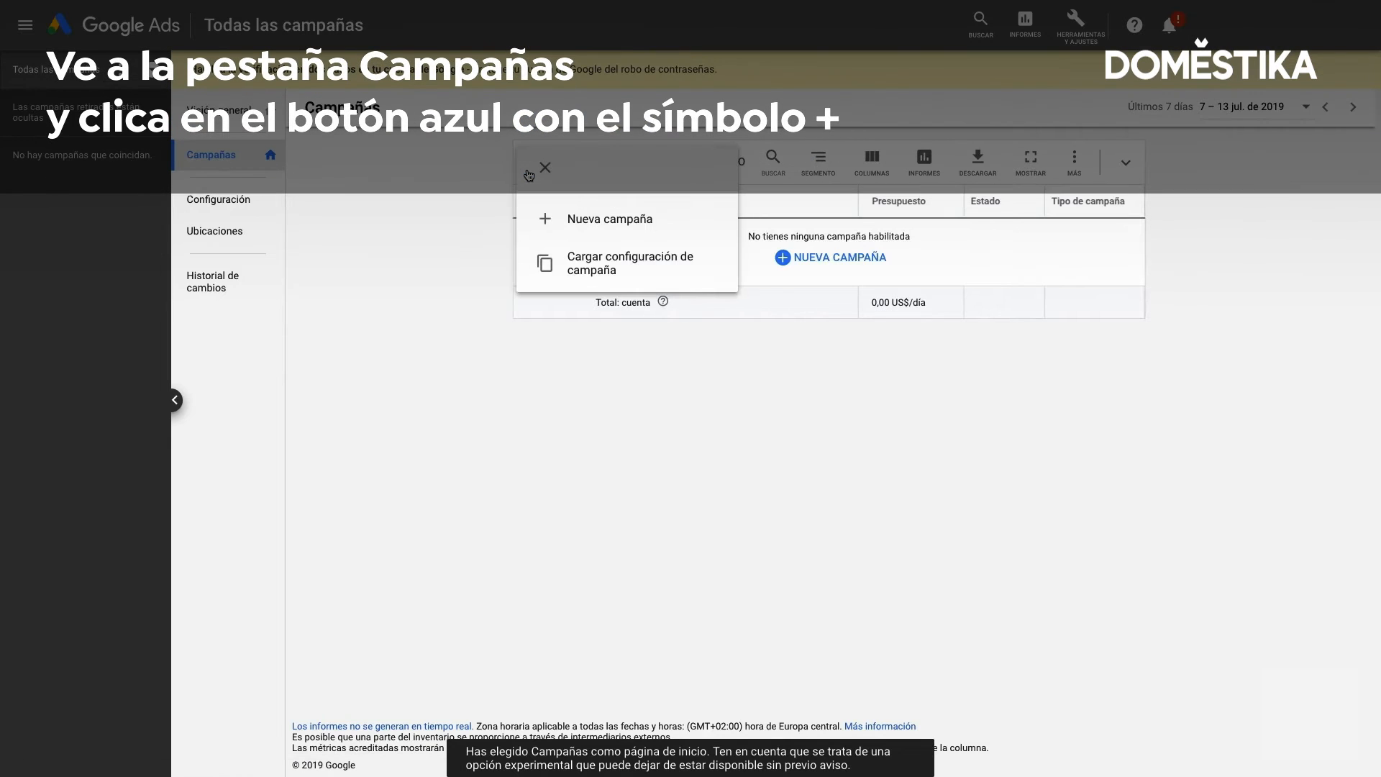
pyautogui.click(584, 229)
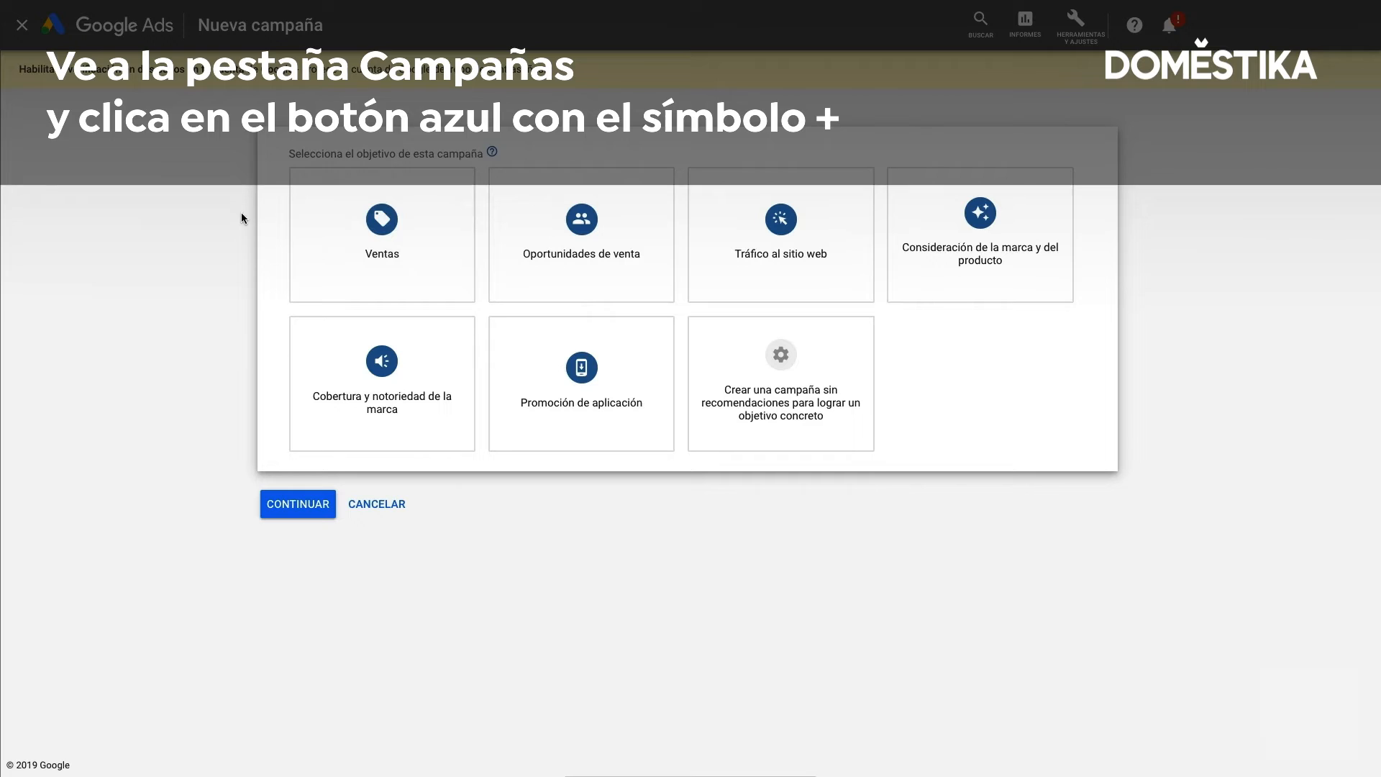
# Choose Tráfico al sitio web as the campaign goal and Búsqueda as the campaign type
pyautogui.moveTo(379, 217)
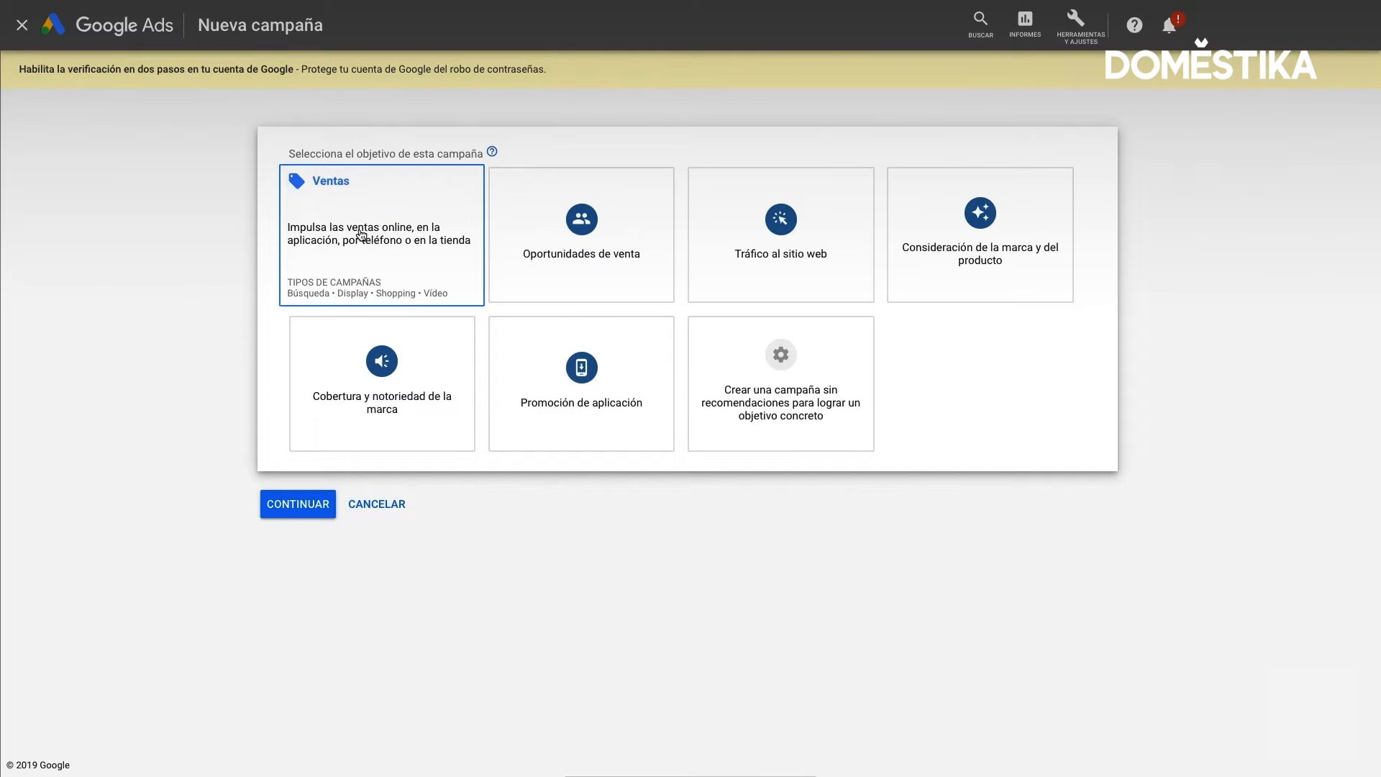
pyautogui.moveTo(521, 234)
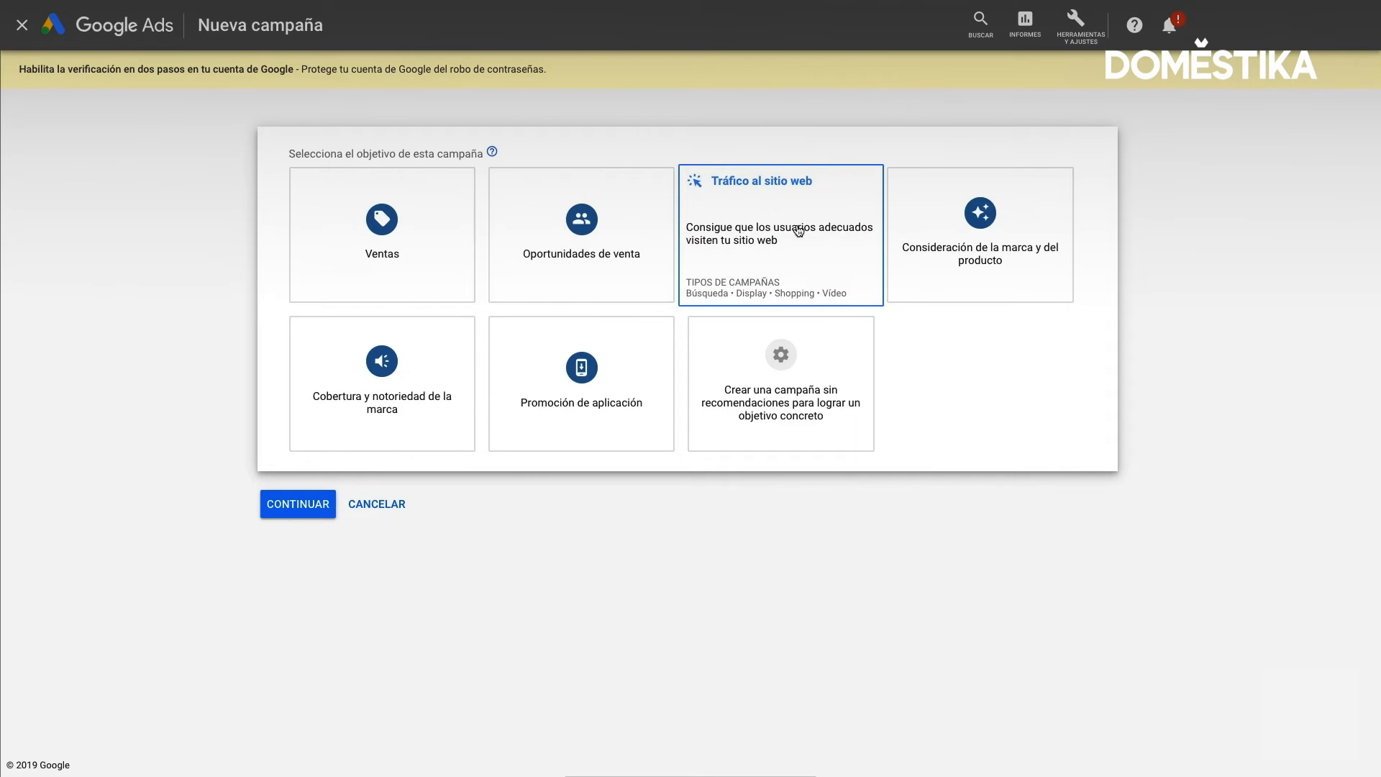
pyautogui.moveTo(956, 237)
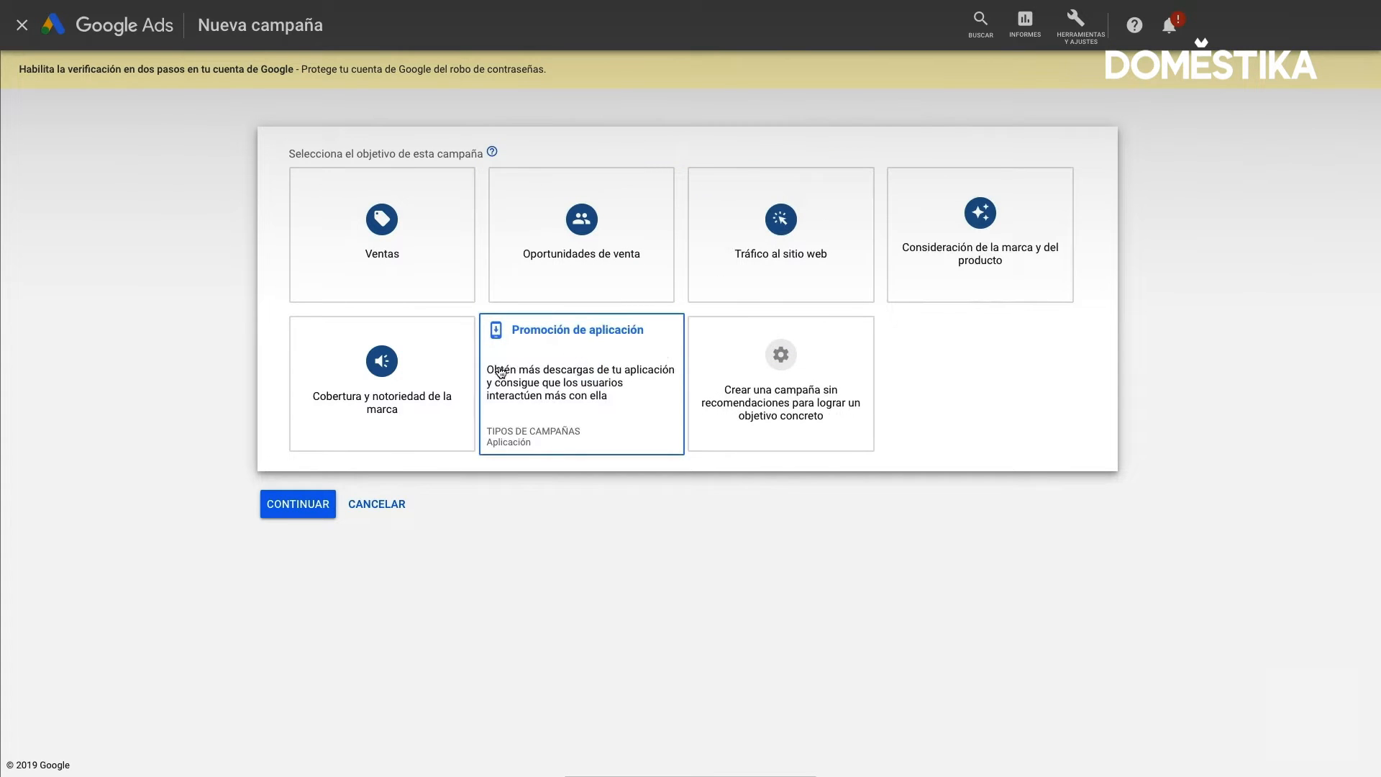
pyautogui.moveTo(463, 375)
pyautogui.moveTo(444, 274)
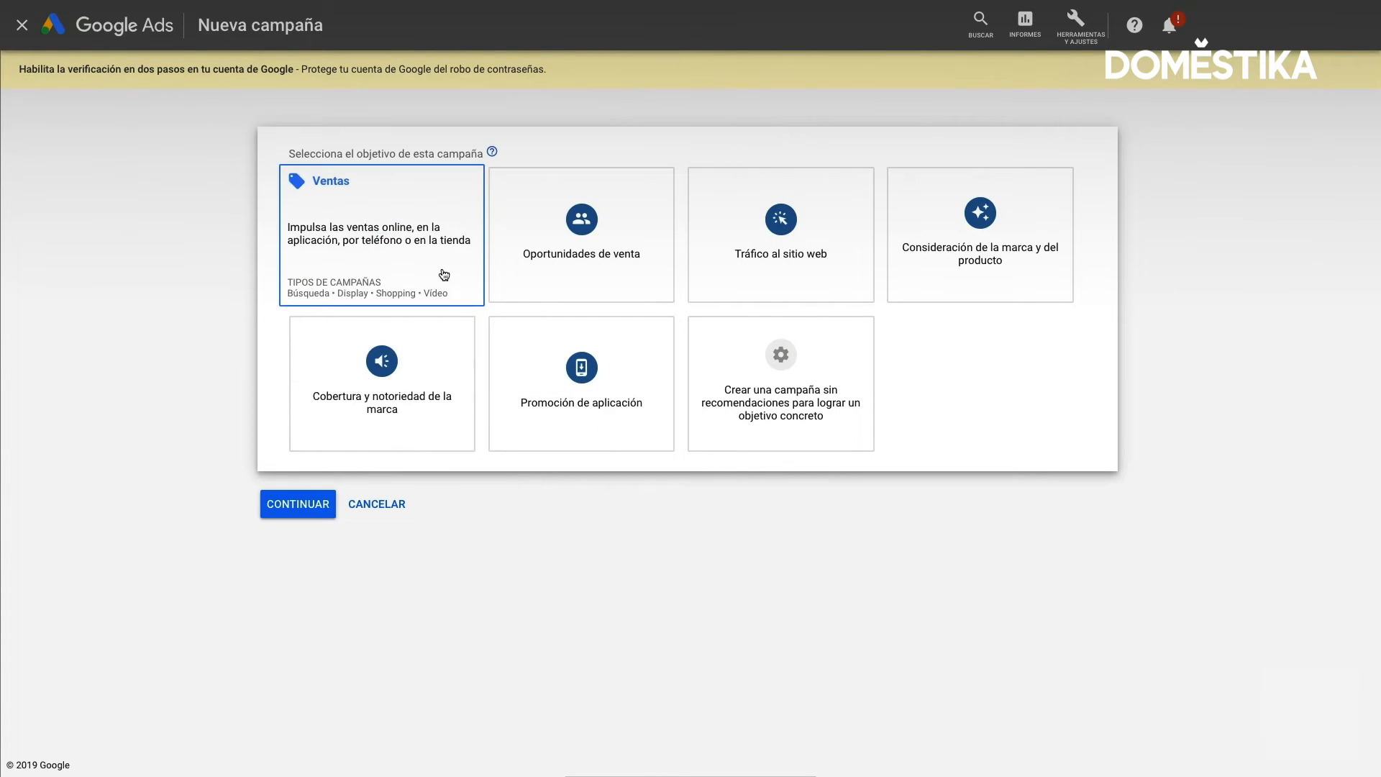
pyautogui.click(770, 262)
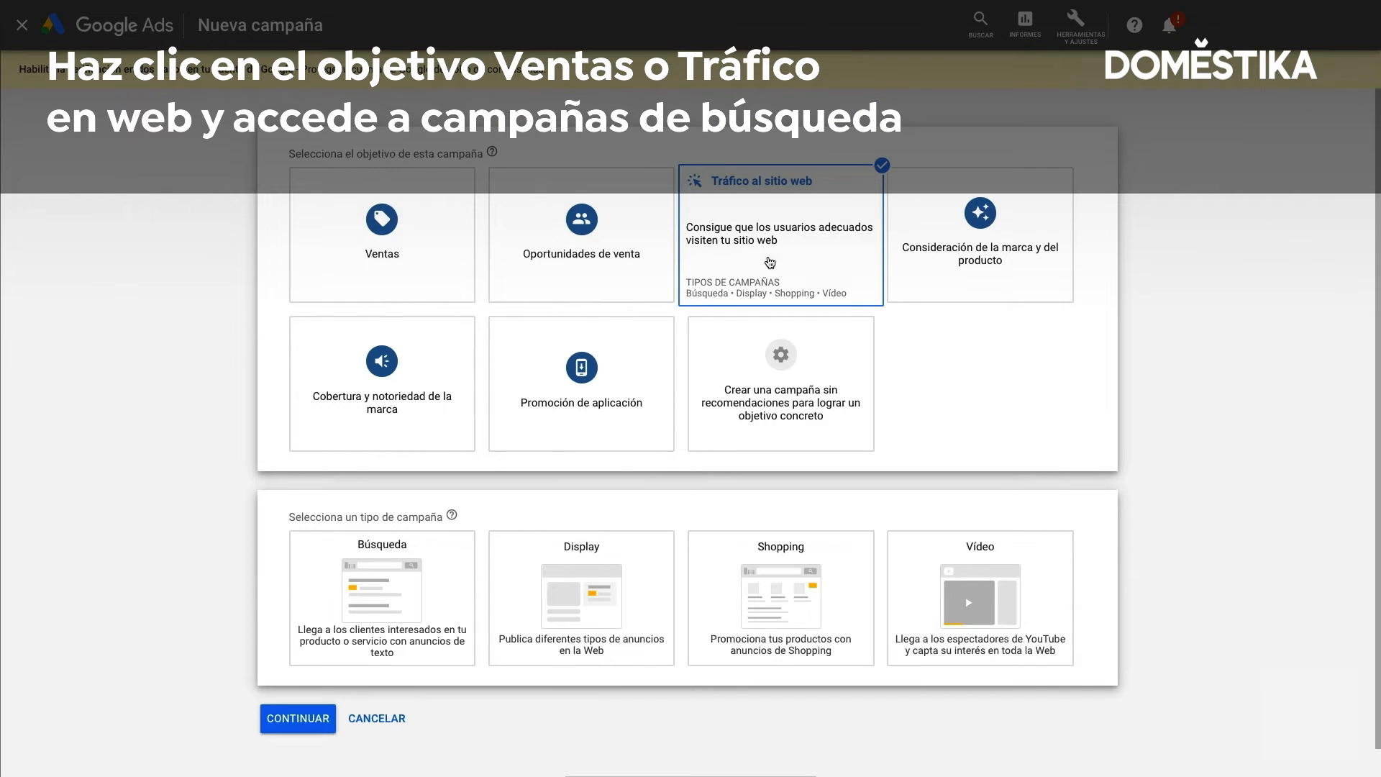
pyautogui.moveTo(404, 564)
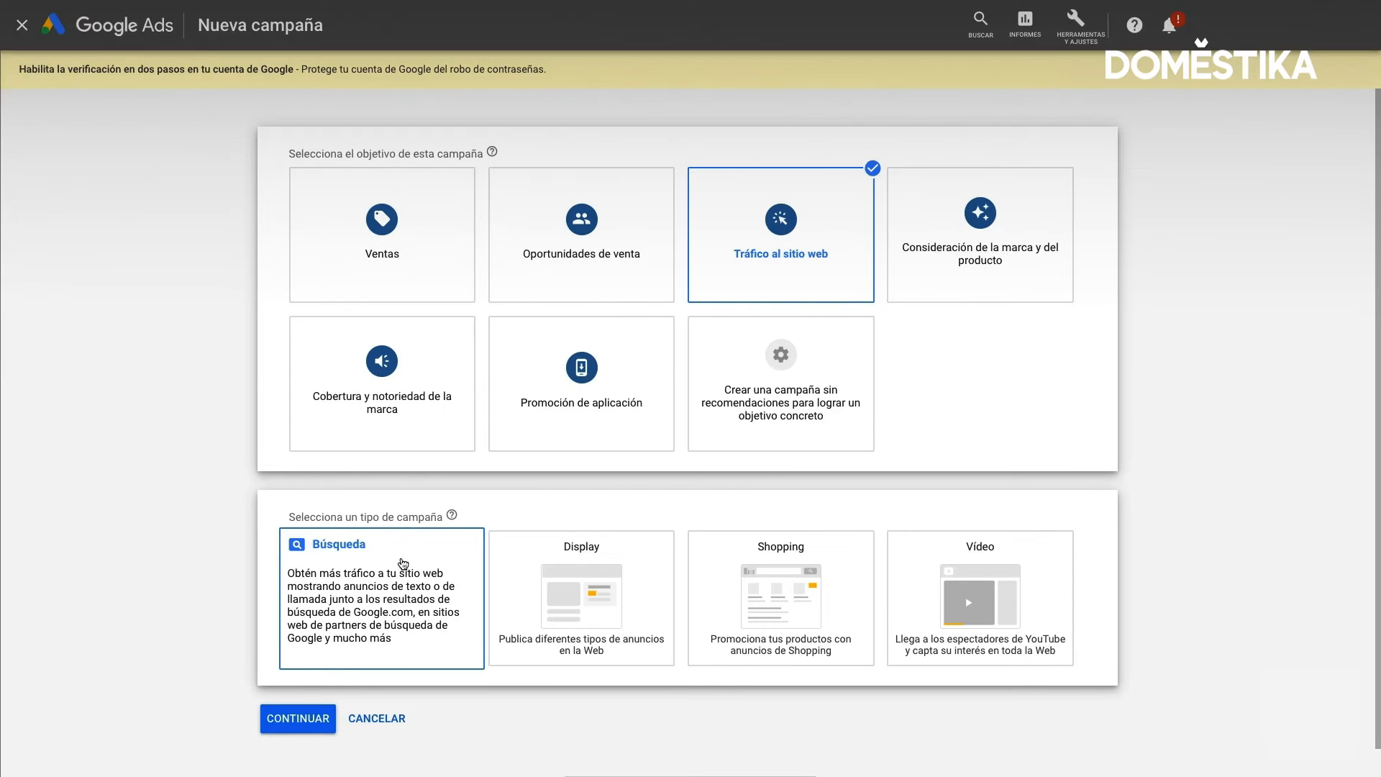
pyautogui.click(404, 564)
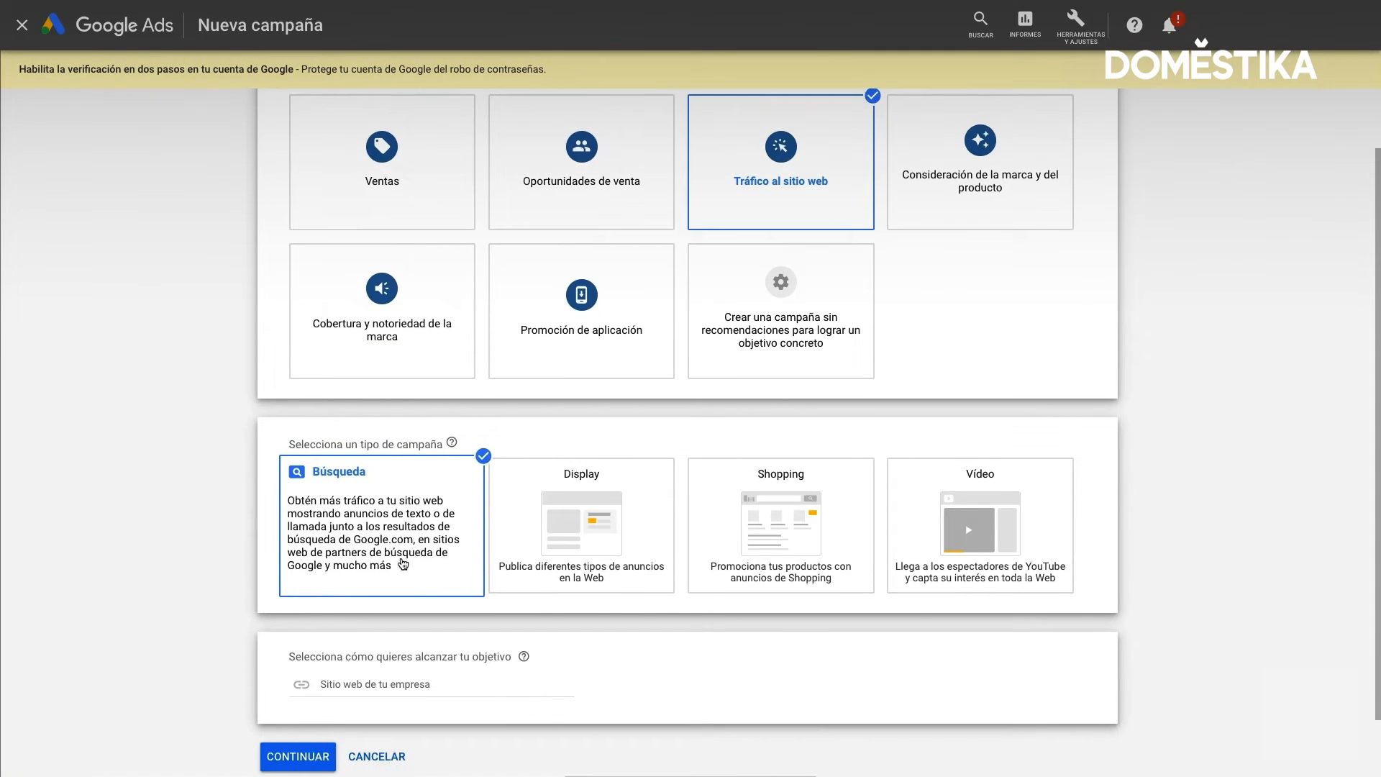
# Enter domestika.org as the business website and continue to the campaign configuration
pyautogui.click(395, 618)
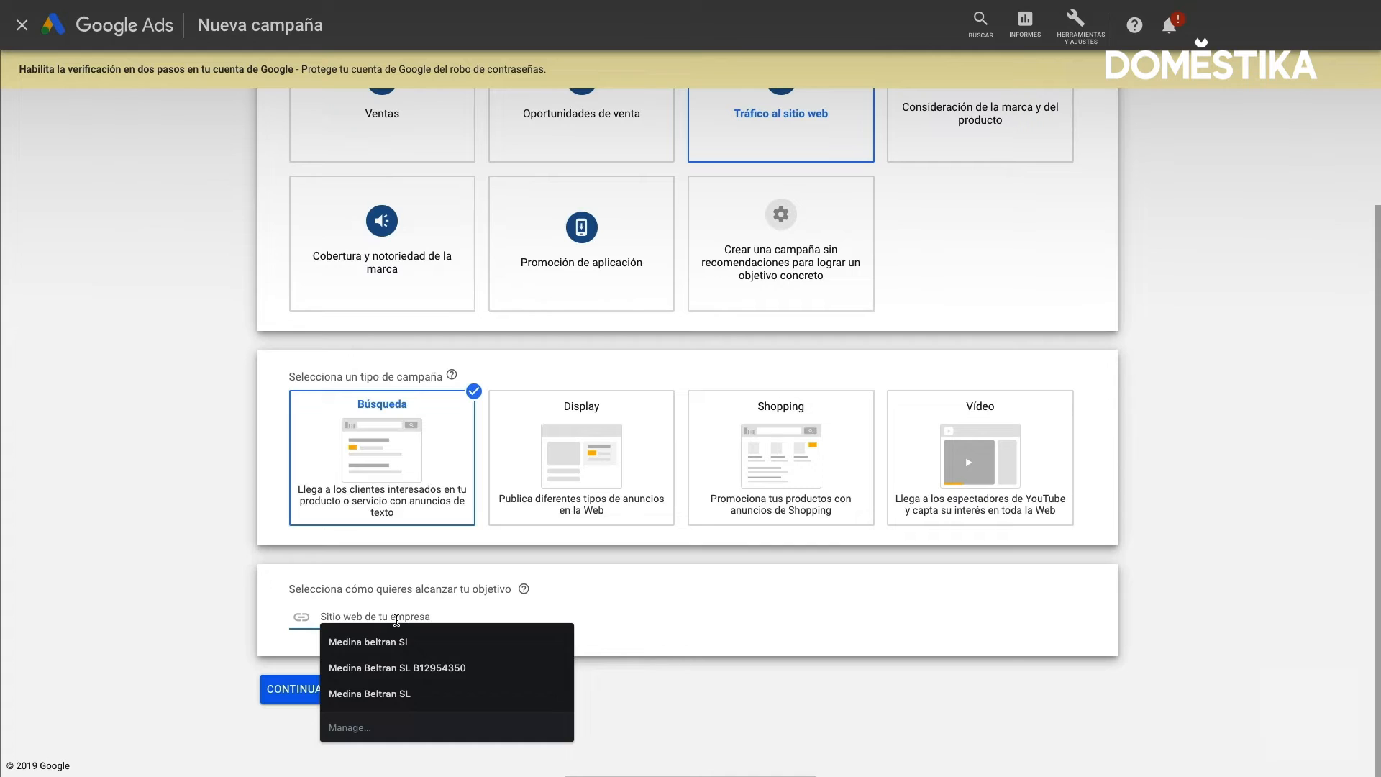
pyautogui.click(305, 639)
pyautogui.click(325, 625)
pyautogui.write('domestika.org')
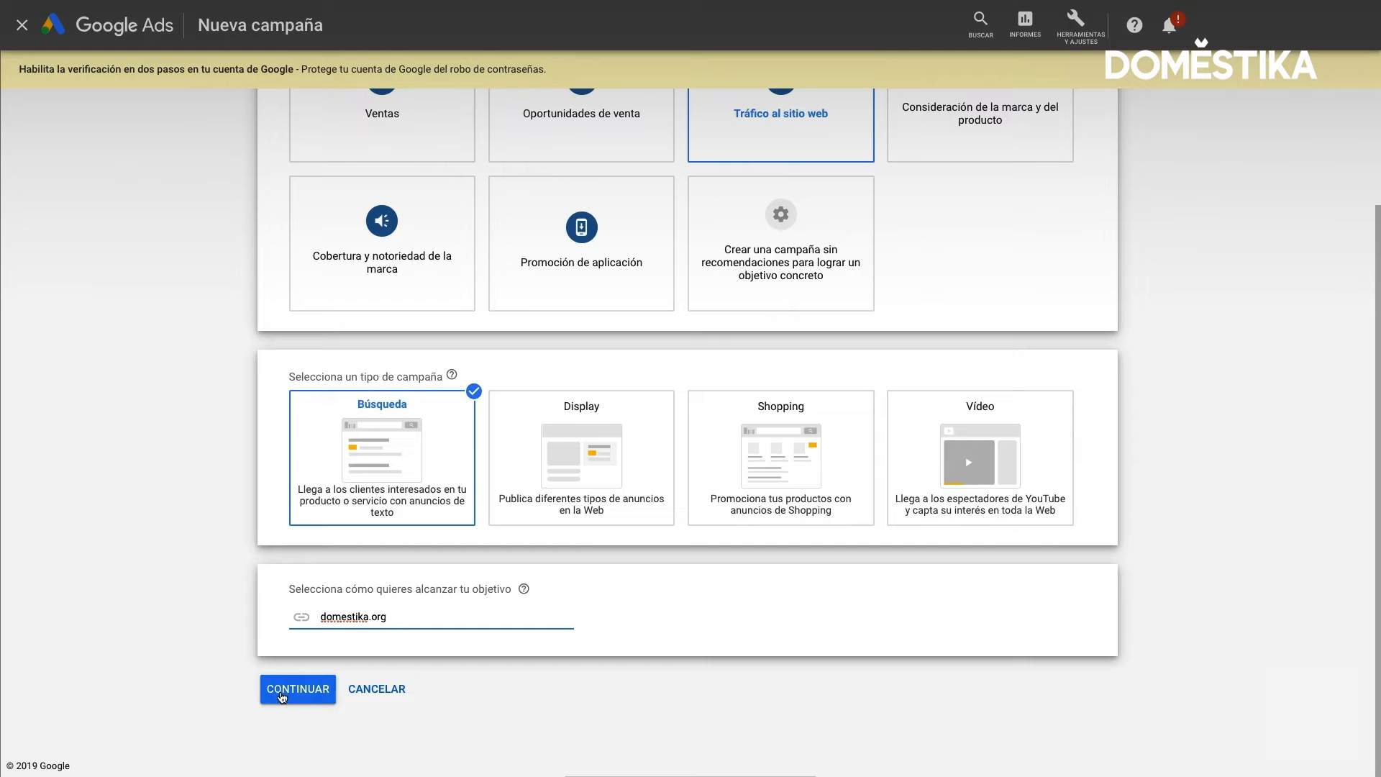
pyautogui.click(285, 693)
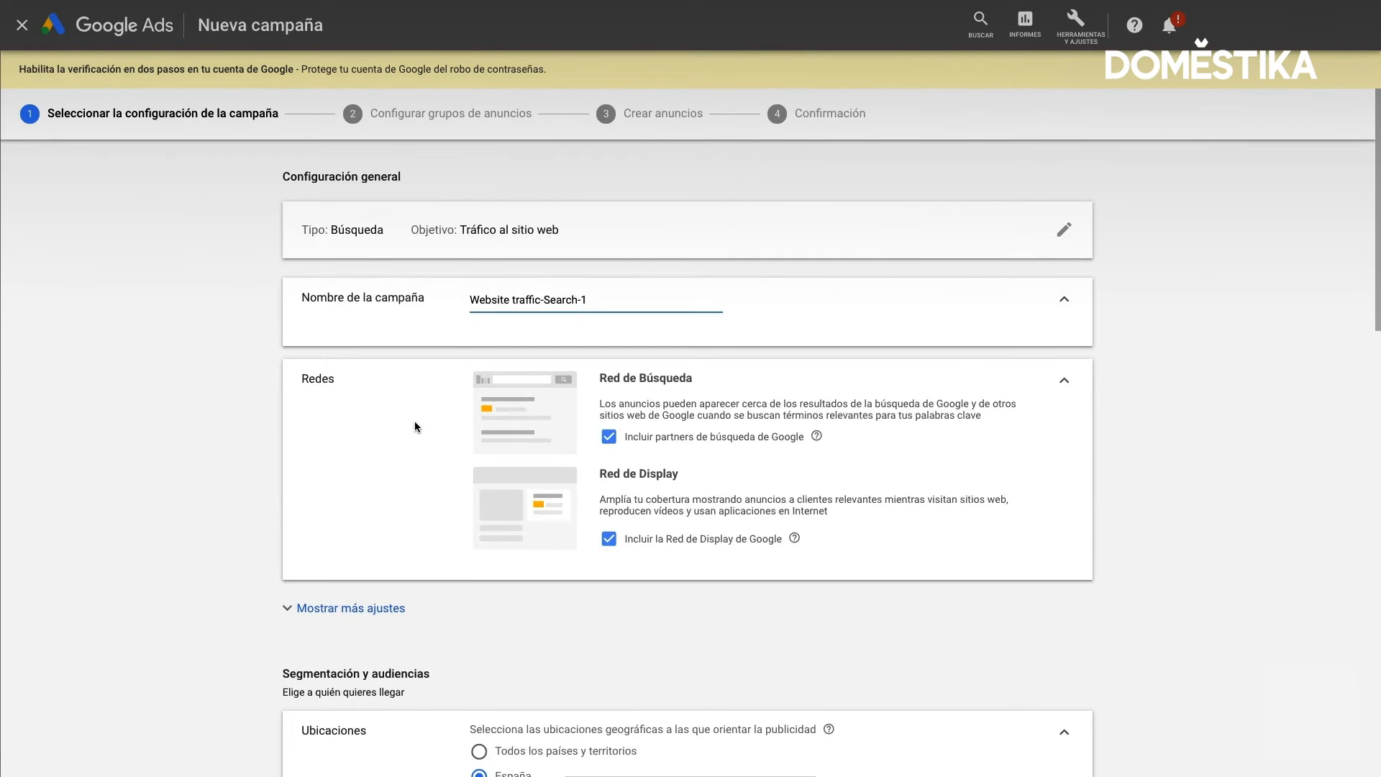
# Name the campaign "Campaña Marca" and exclude the Google Display Network from its networks
pyautogui.tripleClick(501, 300)
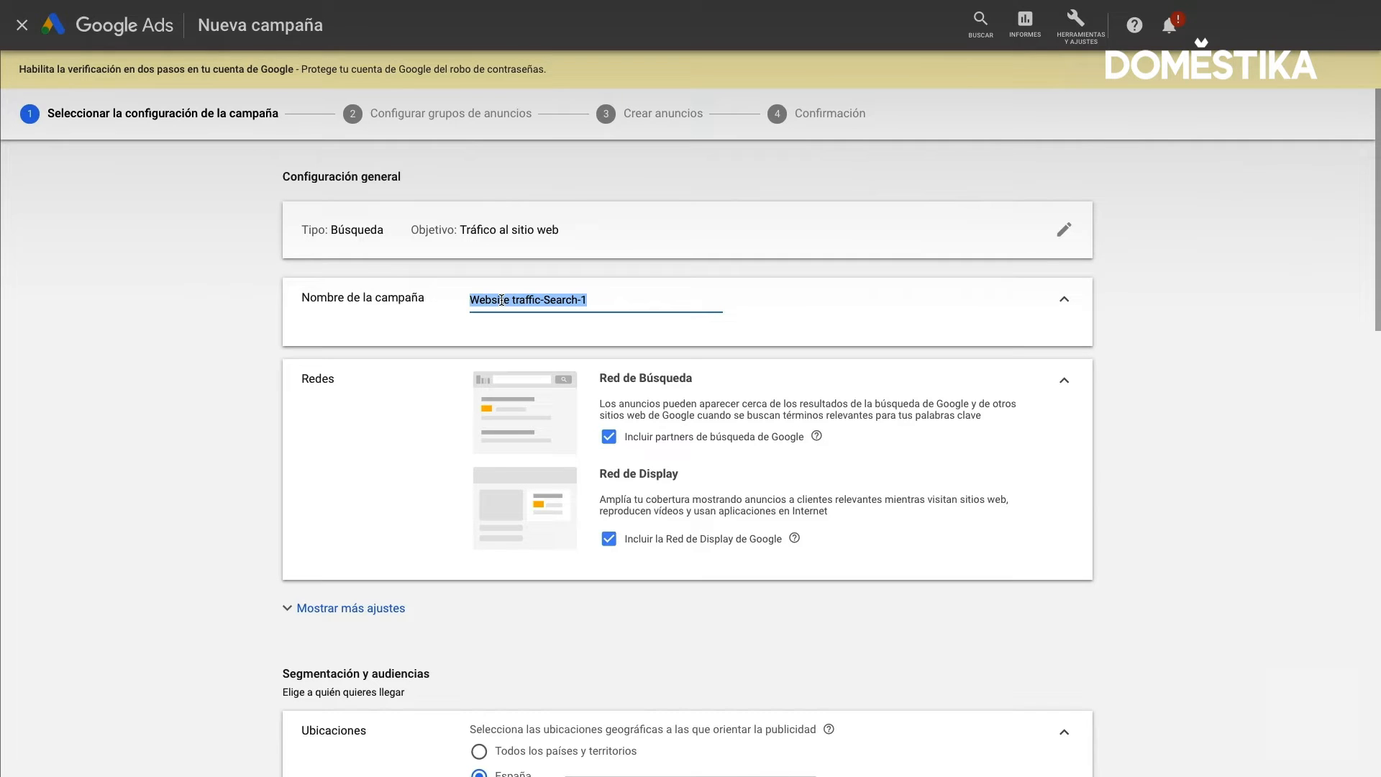
pyautogui.write('Campaña ')
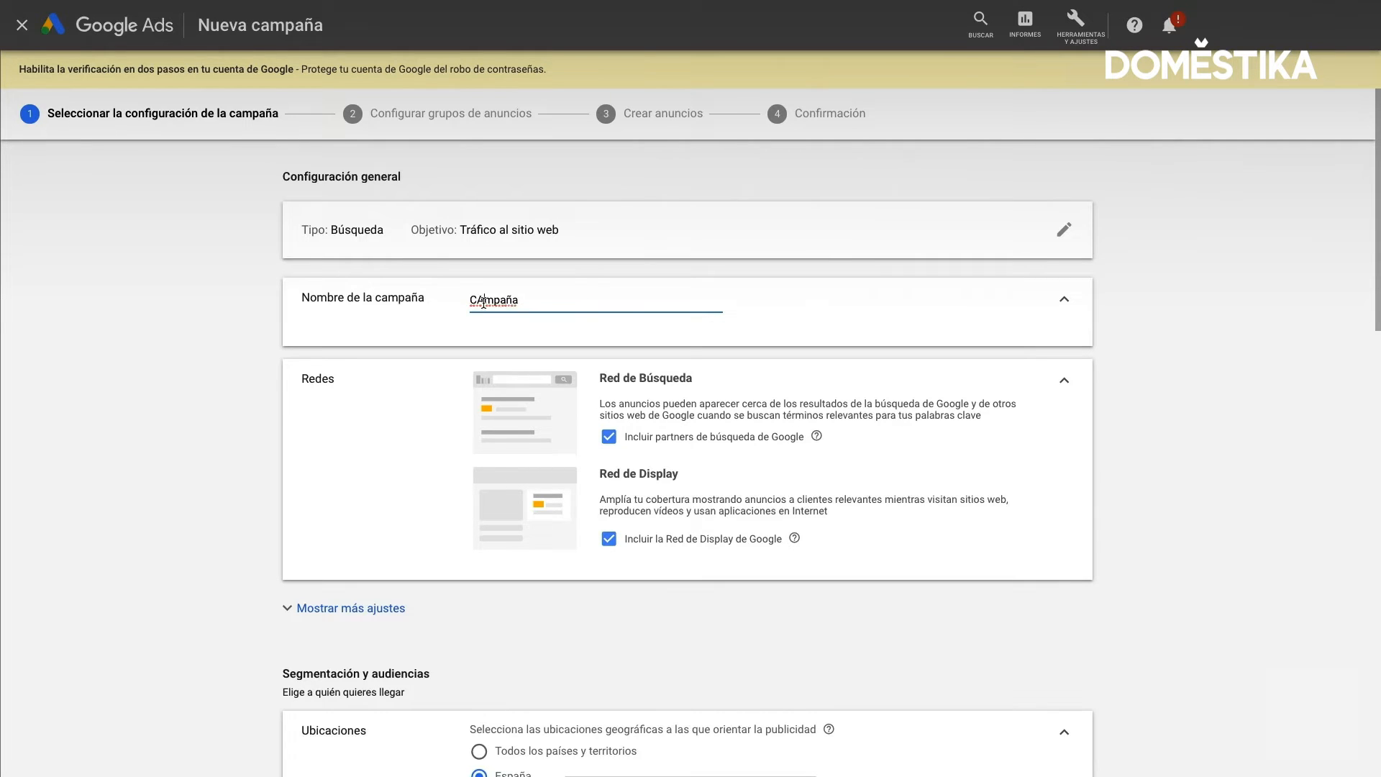
pyautogui.write('Marca')
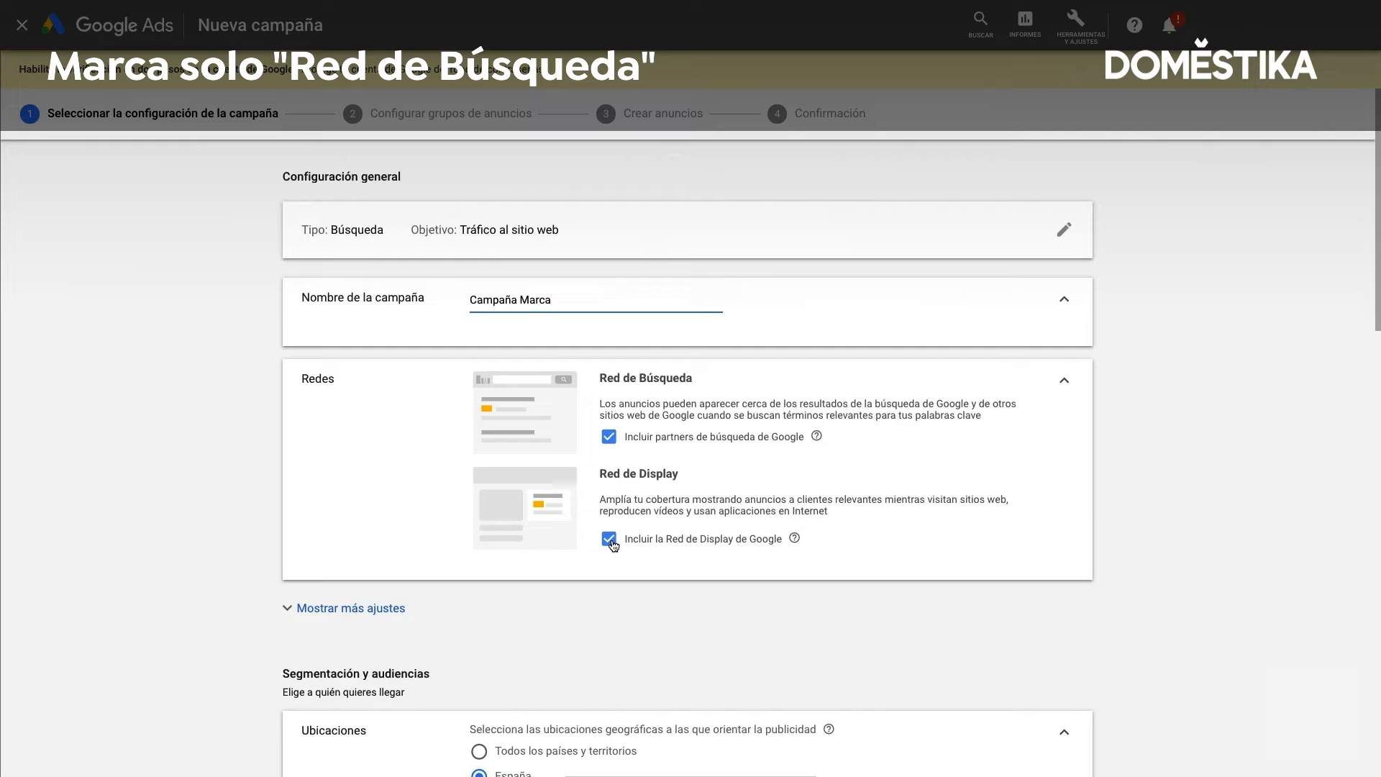
pyautogui.click(610, 540)
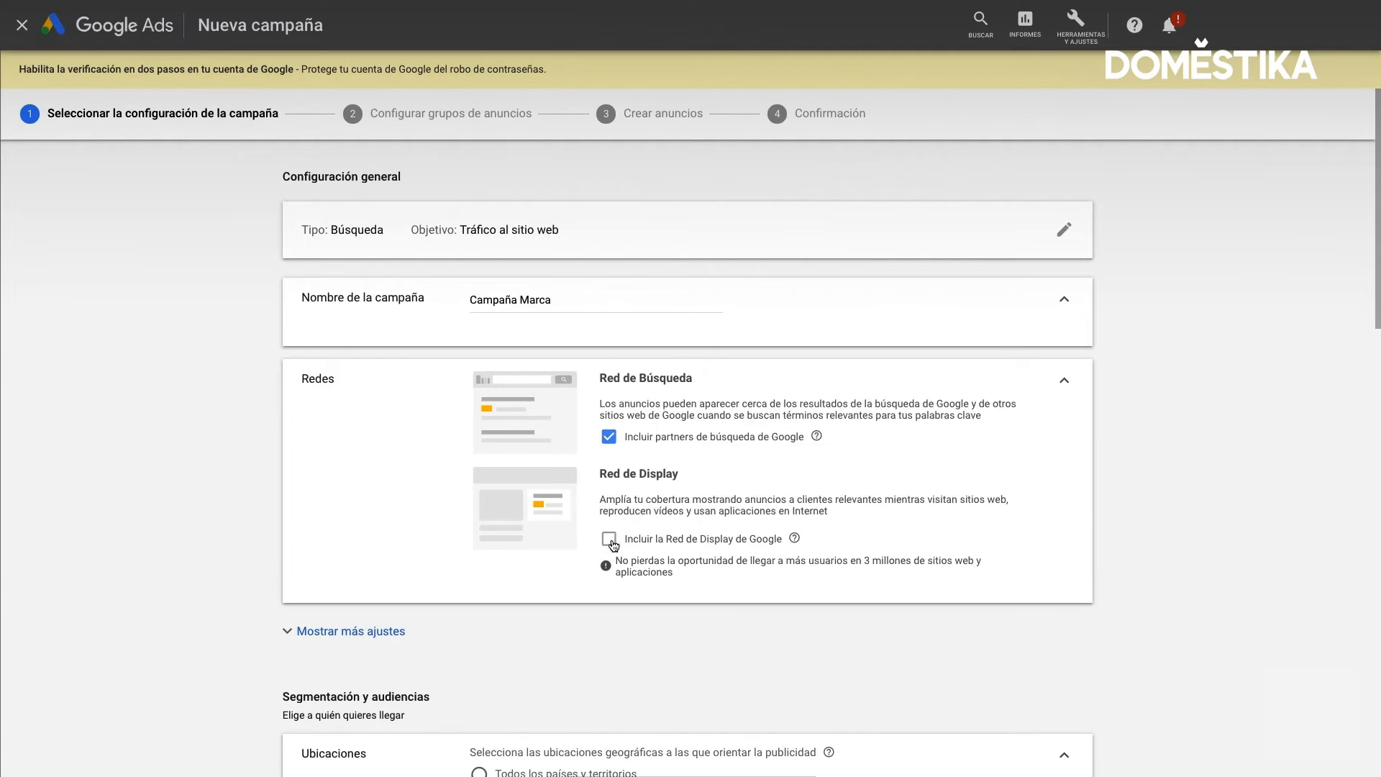
# Expand the additional campaign settings and the location options to review dates, URL options and geographic targeting choices
pyautogui.scroll(-2, 516, 582)
pyautogui.scroll(-2, 515, 589)
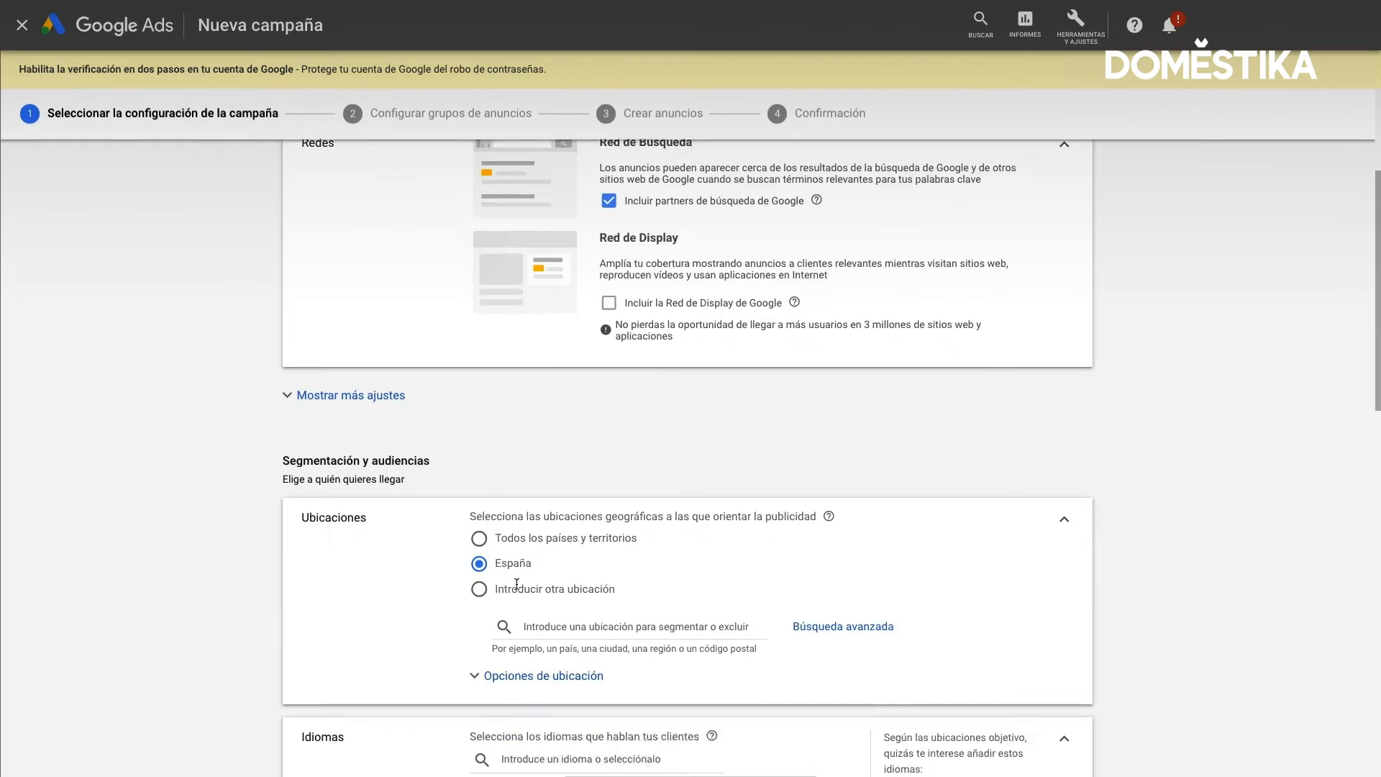
pyautogui.click(292, 400)
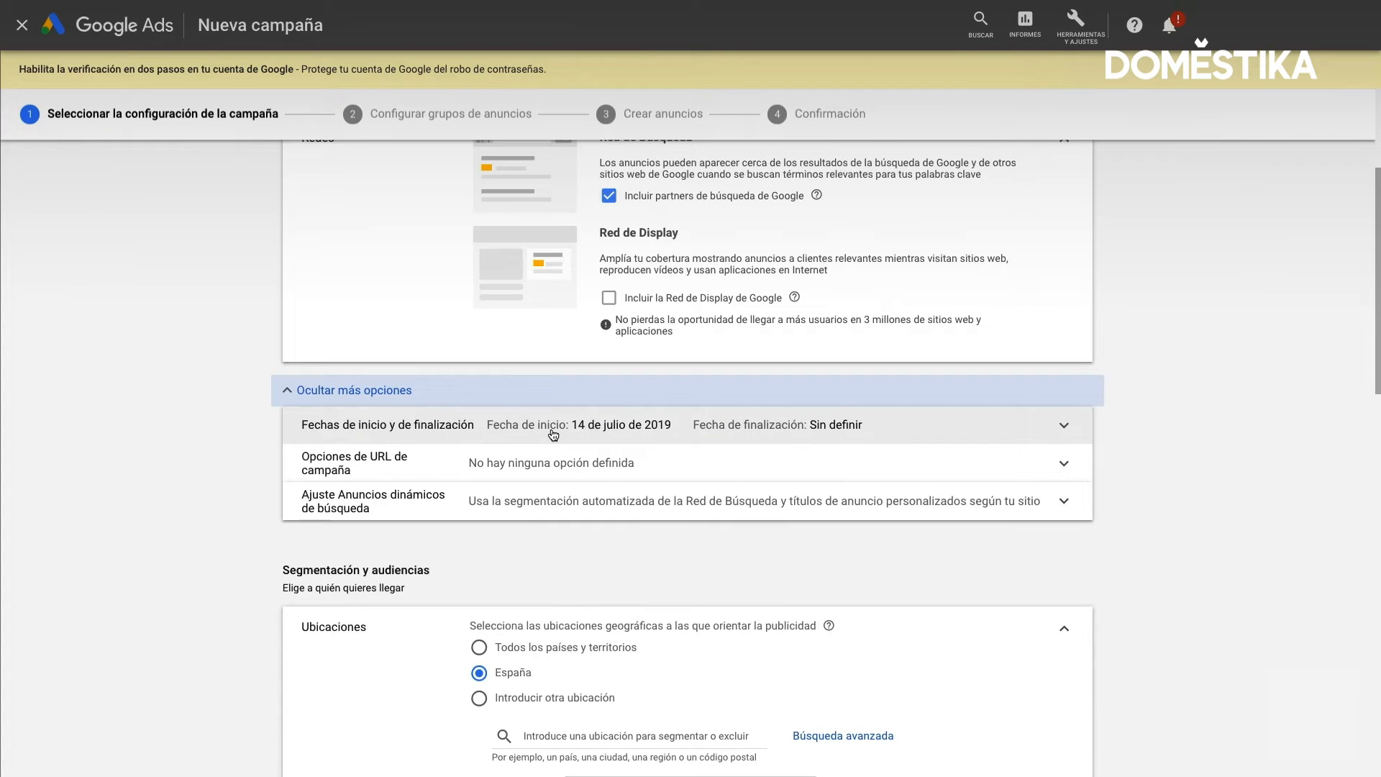
pyautogui.scroll(-5, 553, 434)
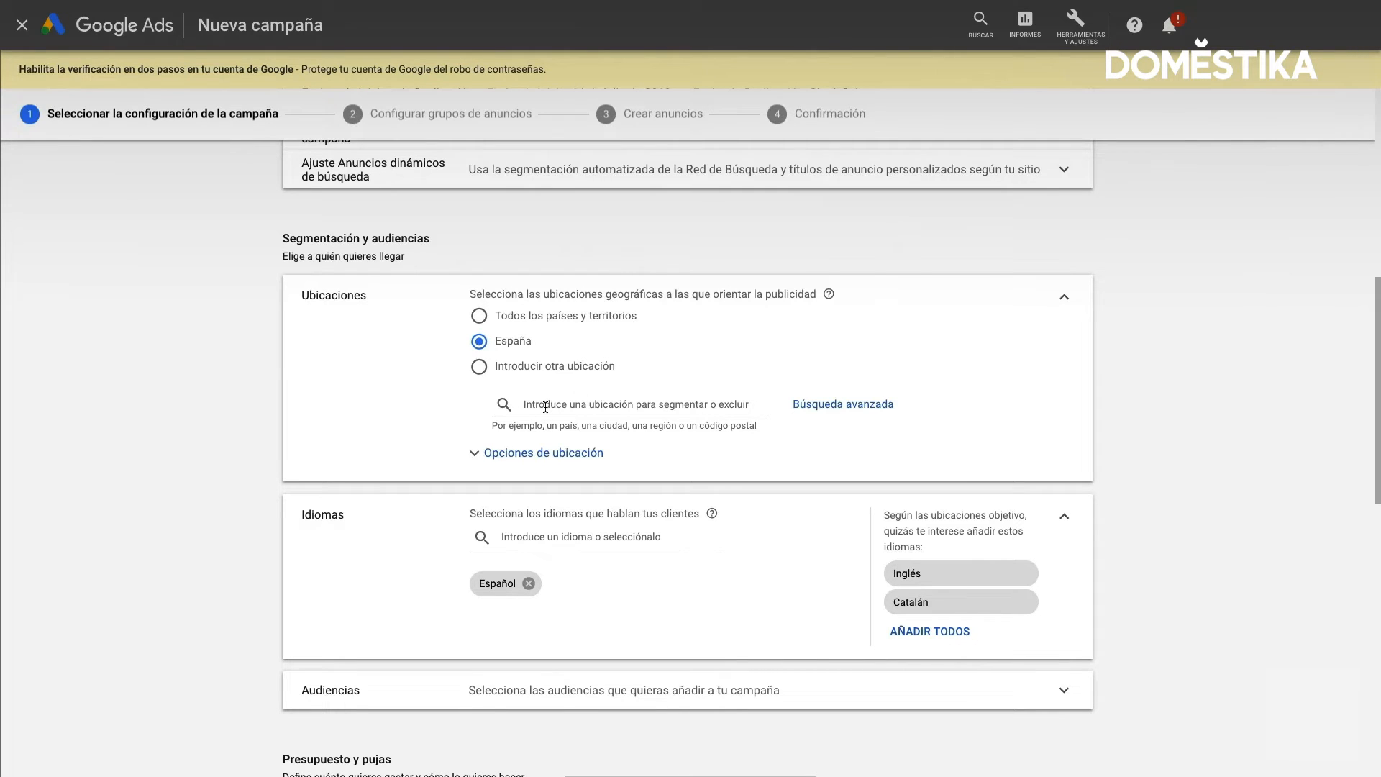
pyautogui.click(474, 455)
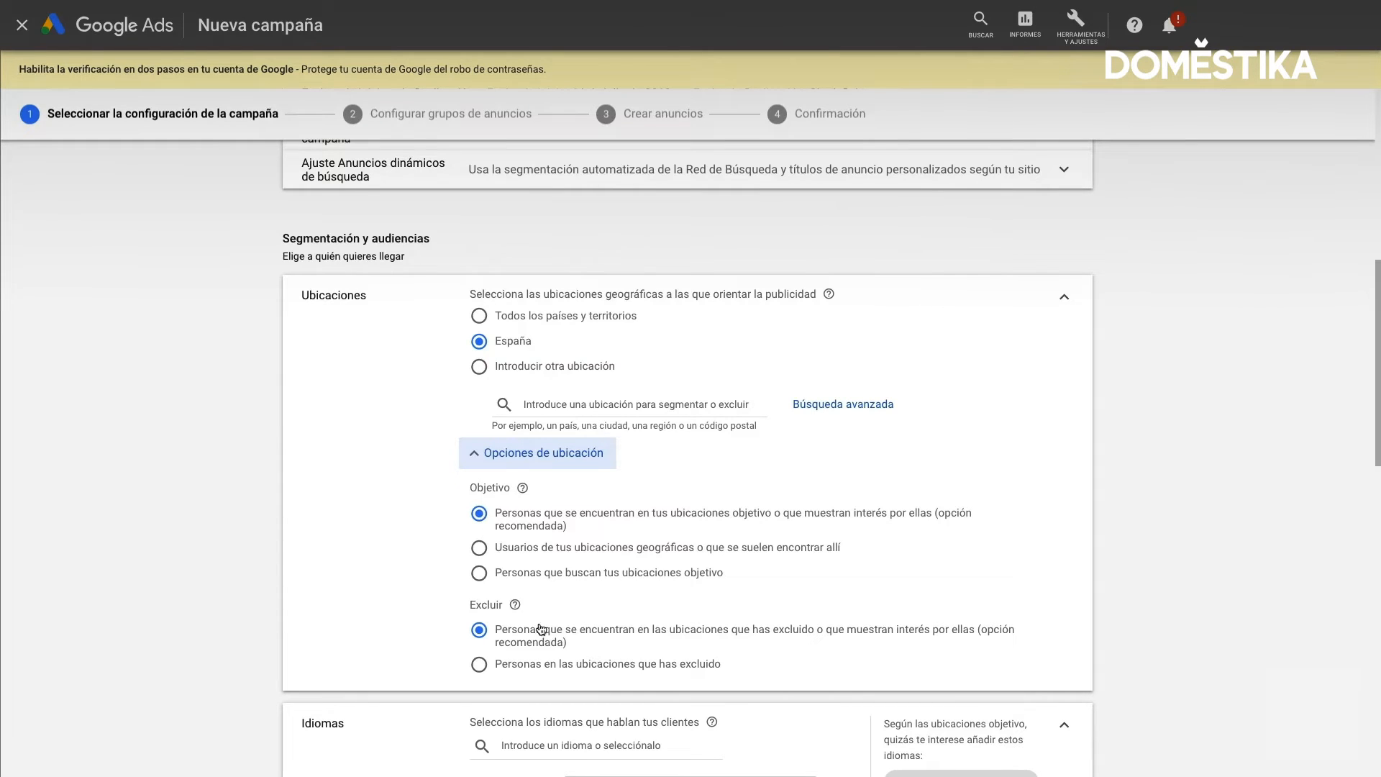
# Search the locations for "canarias" and exclude the autonomous community Canarias, España
pyautogui.scroll(-1, 539, 626)
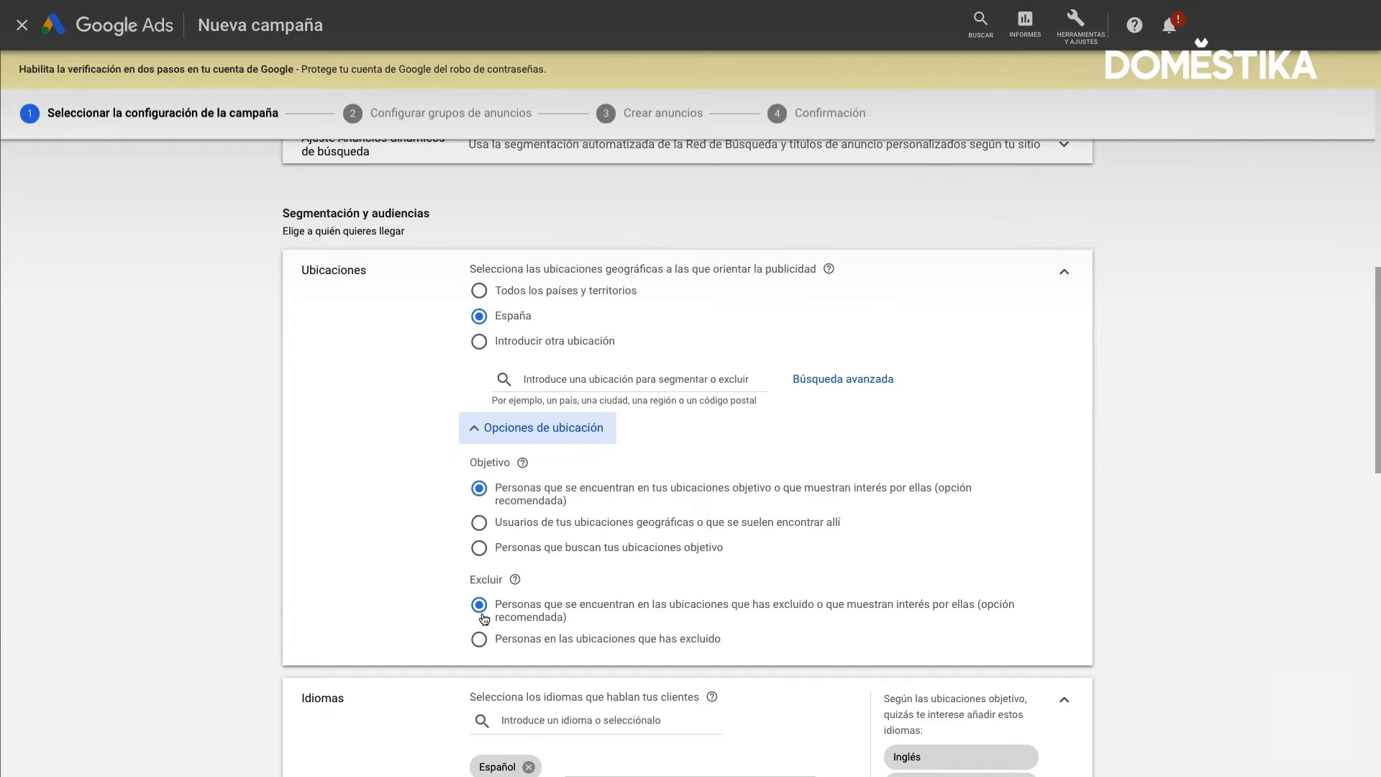
pyautogui.click(579, 380)
pyautogui.write('canar')
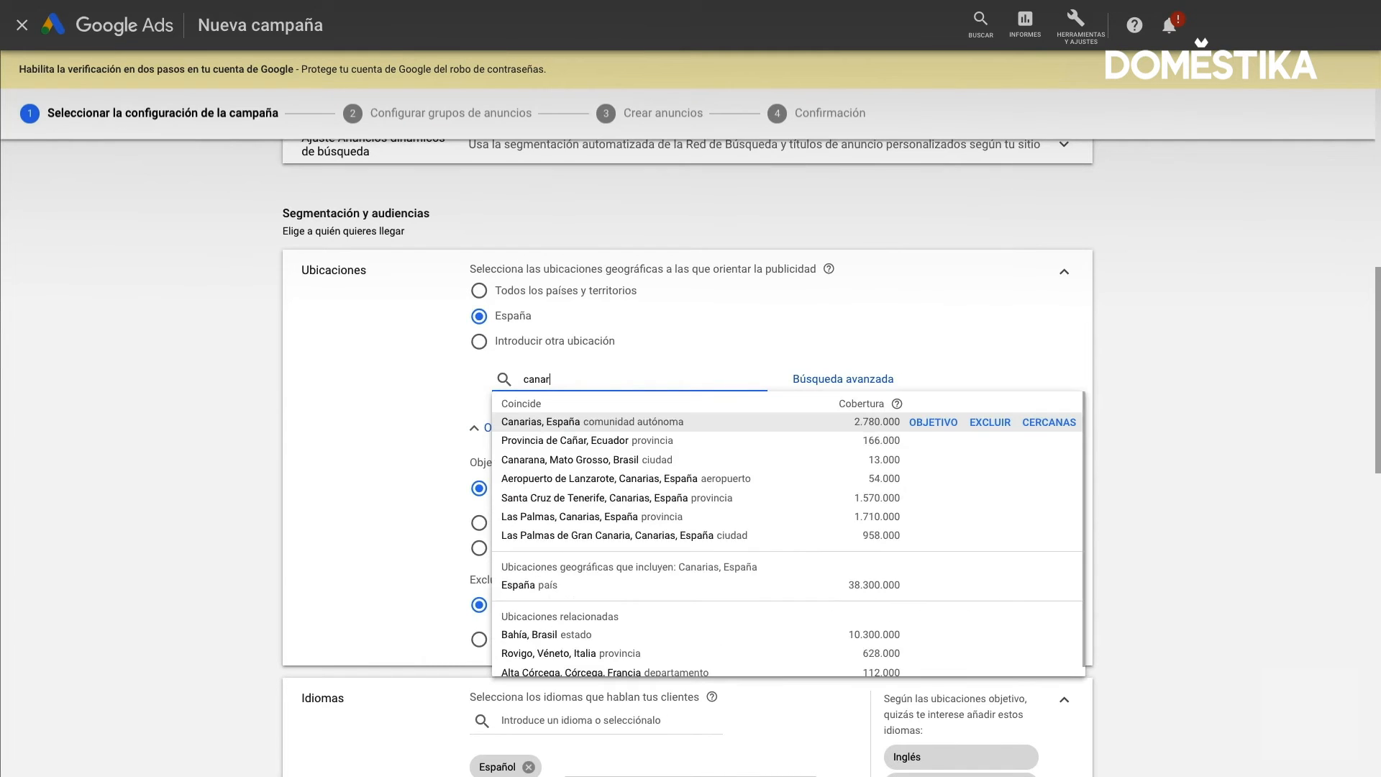
pyautogui.write('ias')
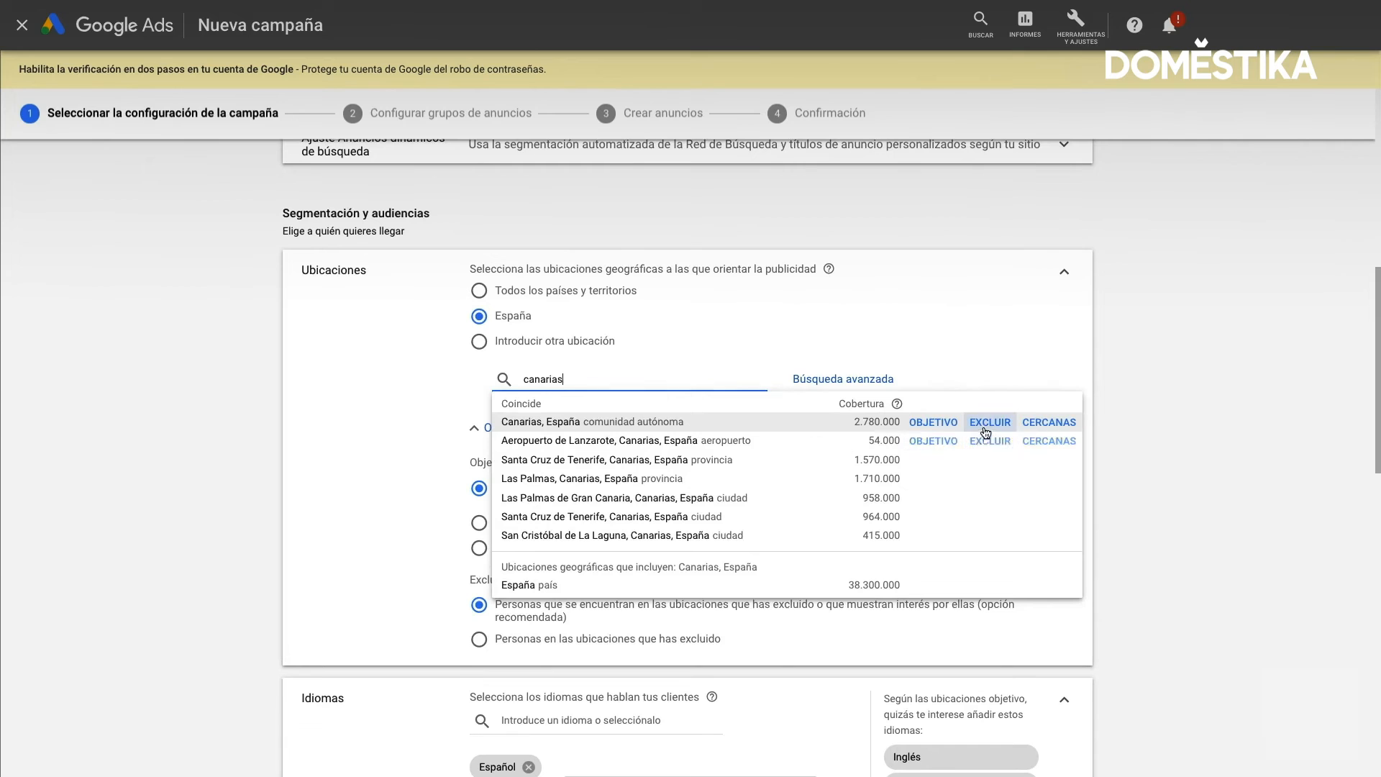
pyautogui.click(988, 424)
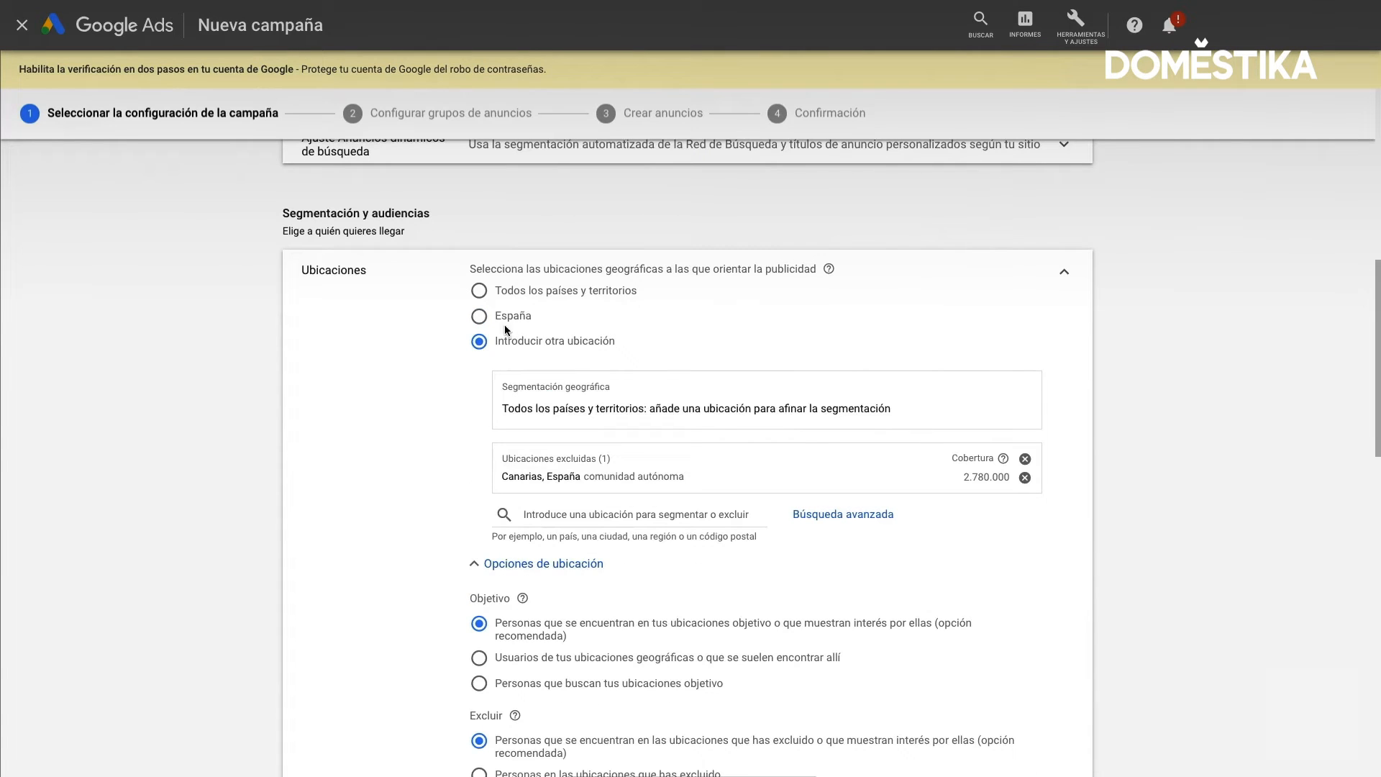
# Search the locations for "espa" and add the country España as a targeted location
pyautogui.click(586, 518)
pyautogui.write('espa')
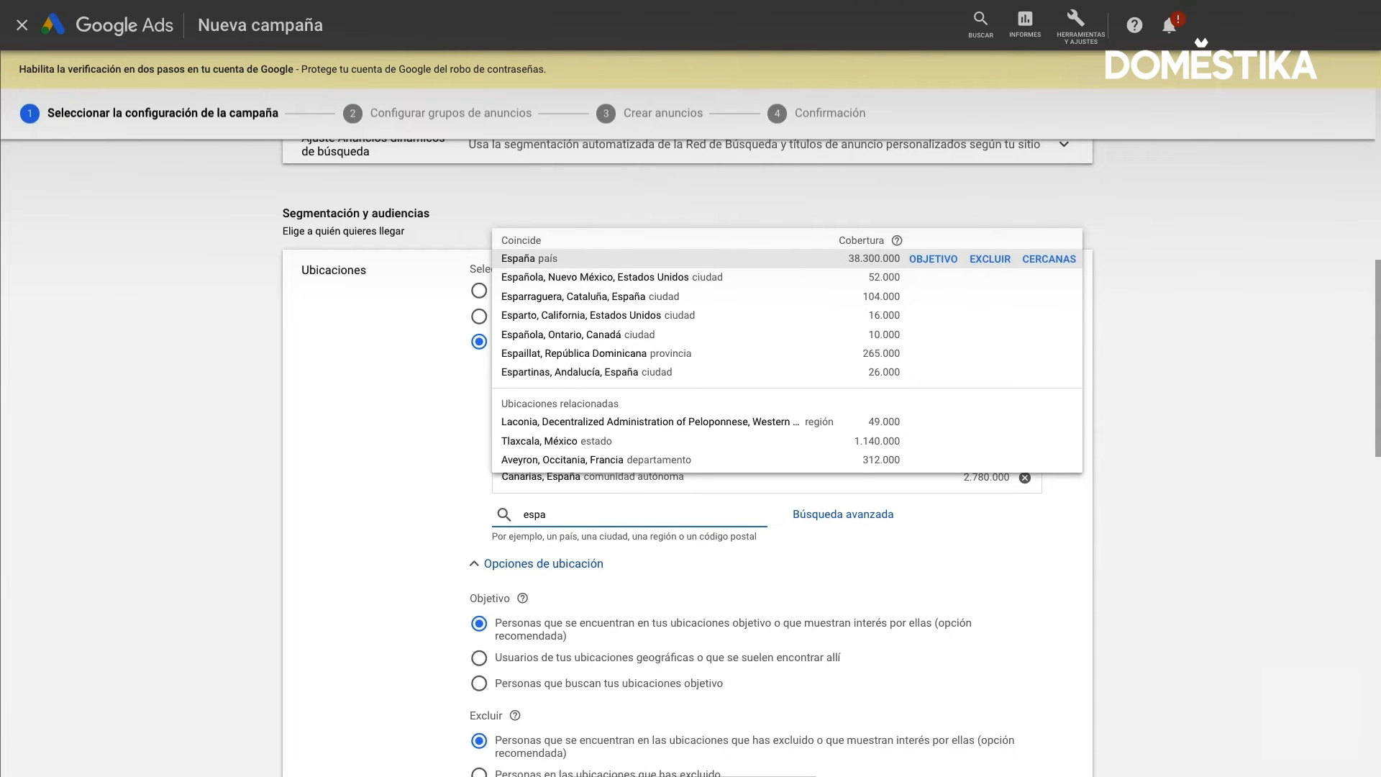
pyautogui.click(934, 259)
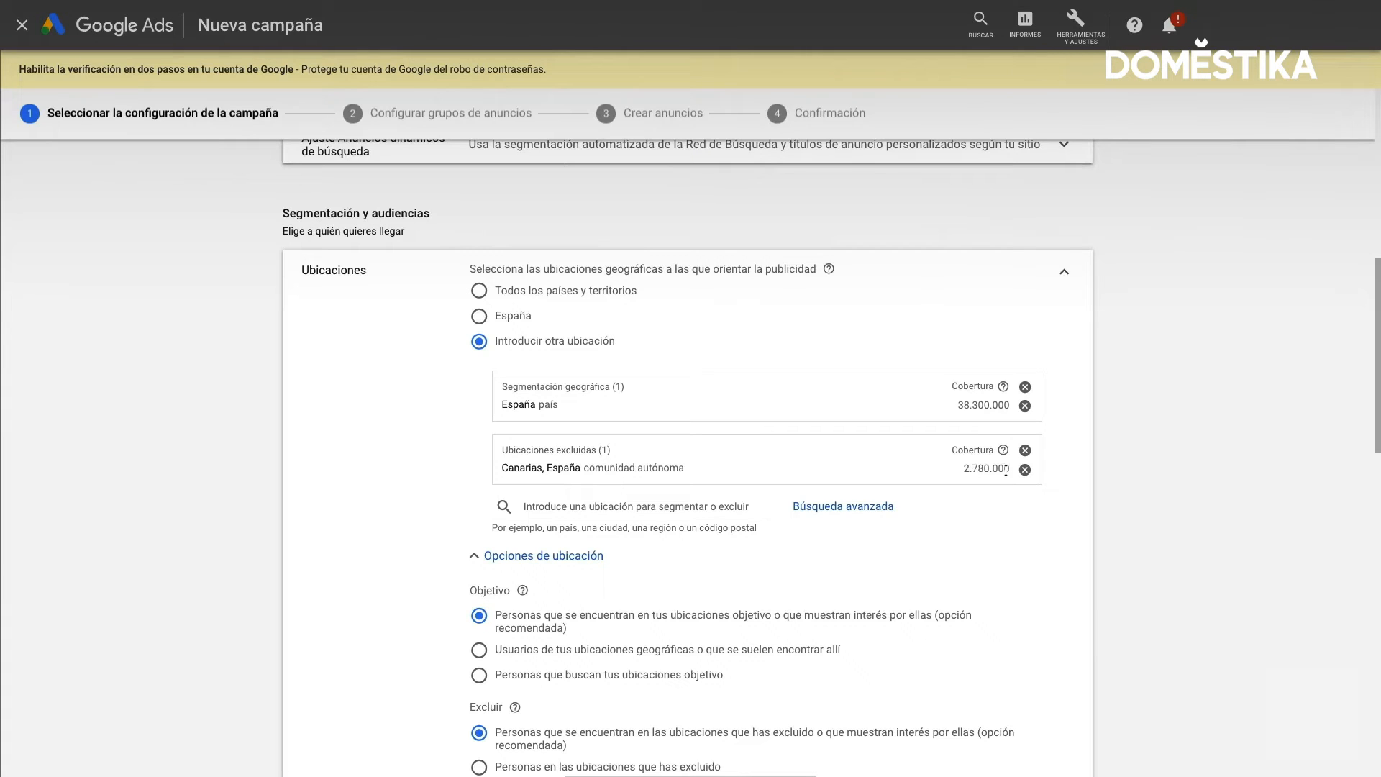
# Add the suggested languages Inglés and Catalán to the campaign's languages
pyautogui.scroll(-1, 918, 514)
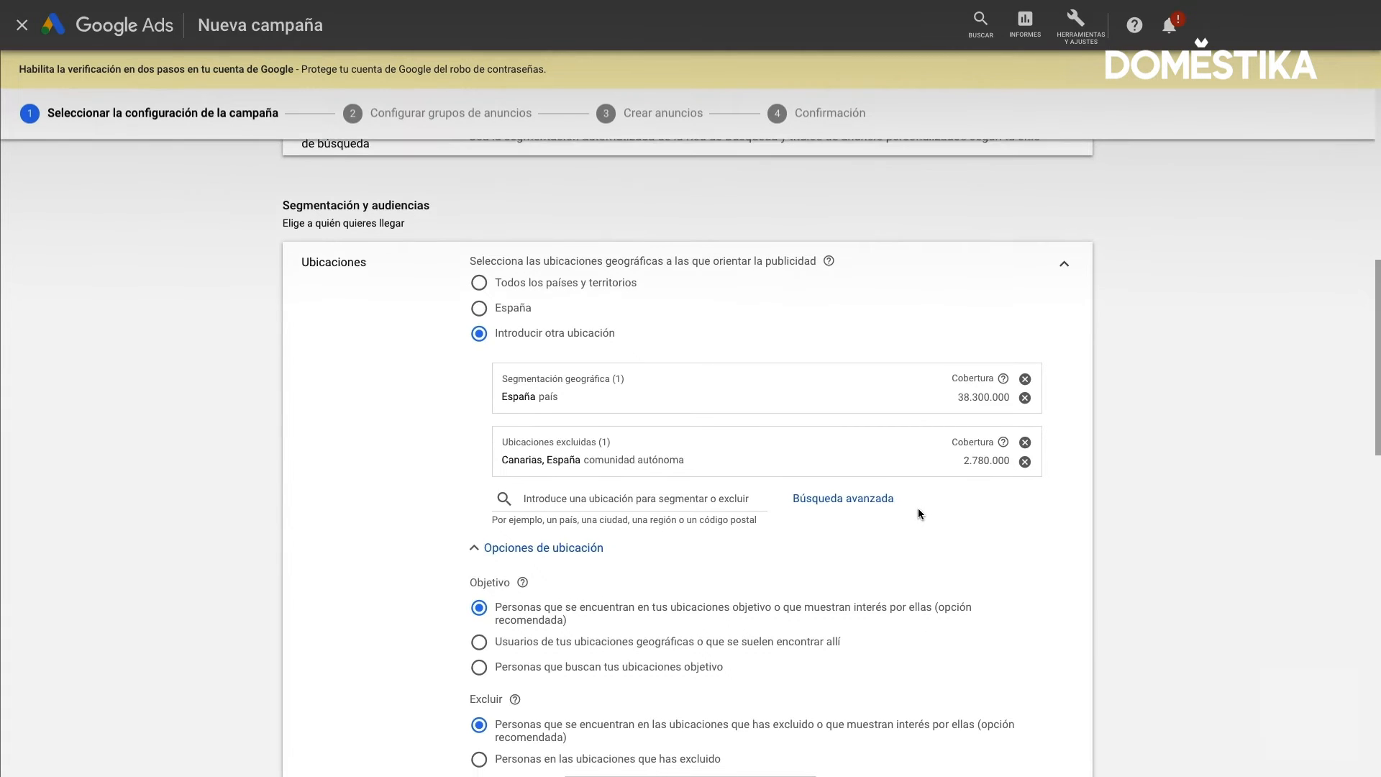
pyautogui.scroll(-5, 918, 508)
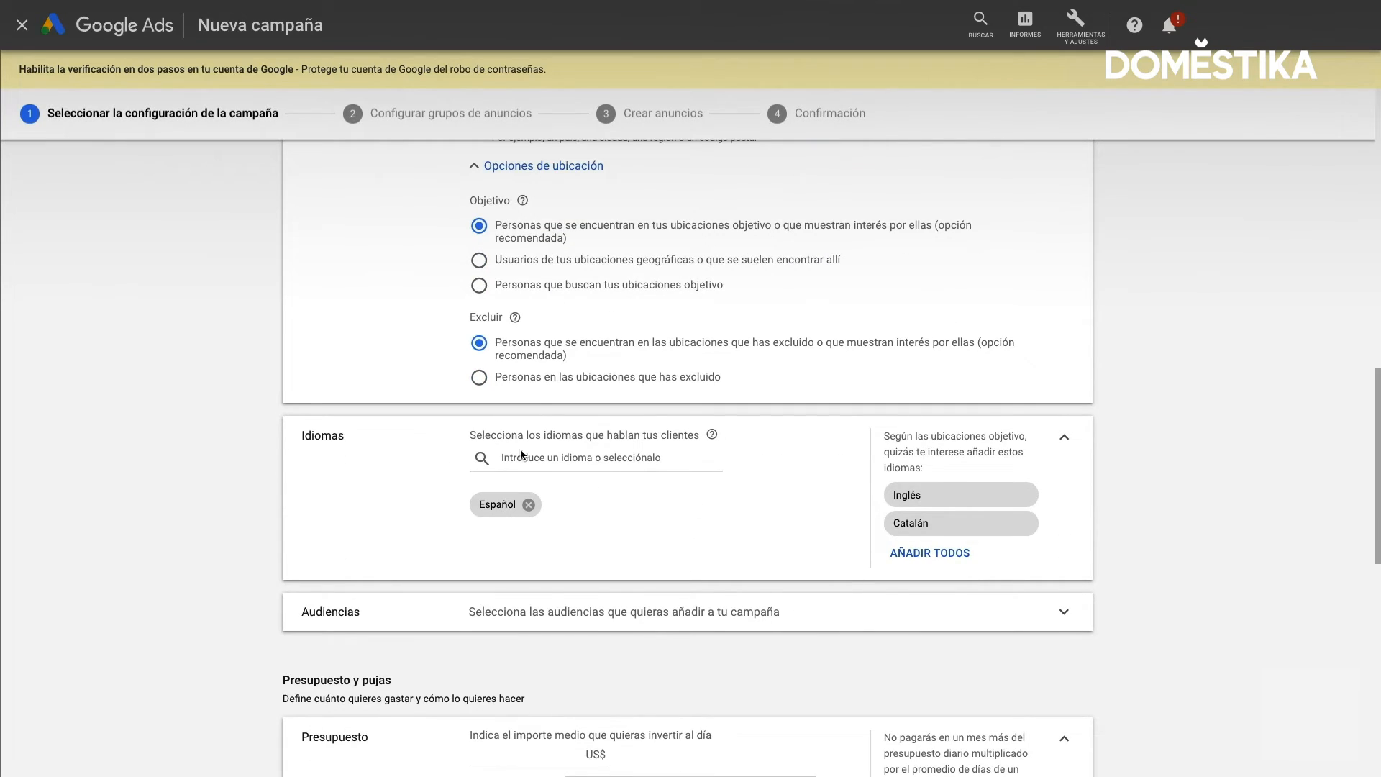
pyautogui.scroll(3, 549, 329)
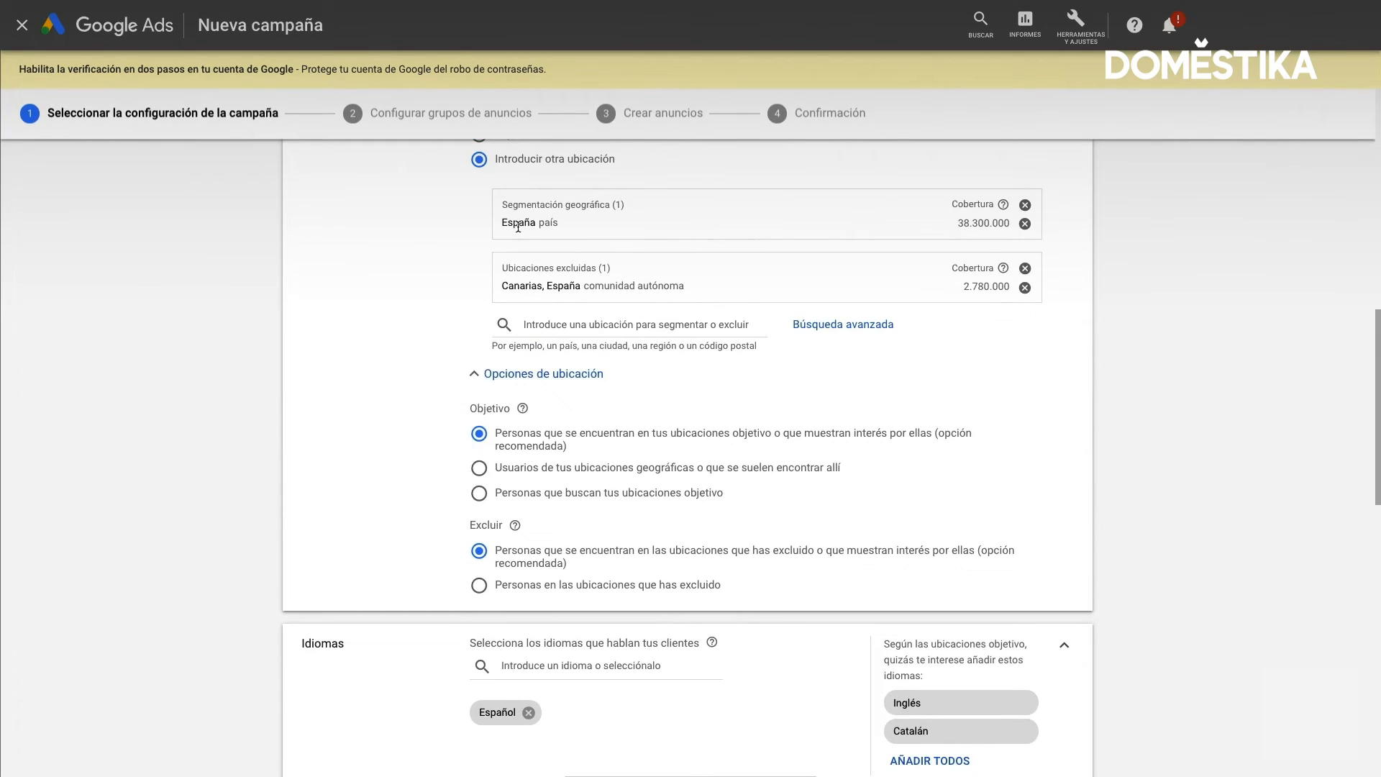
pyautogui.scroll(-3, 538, 223)
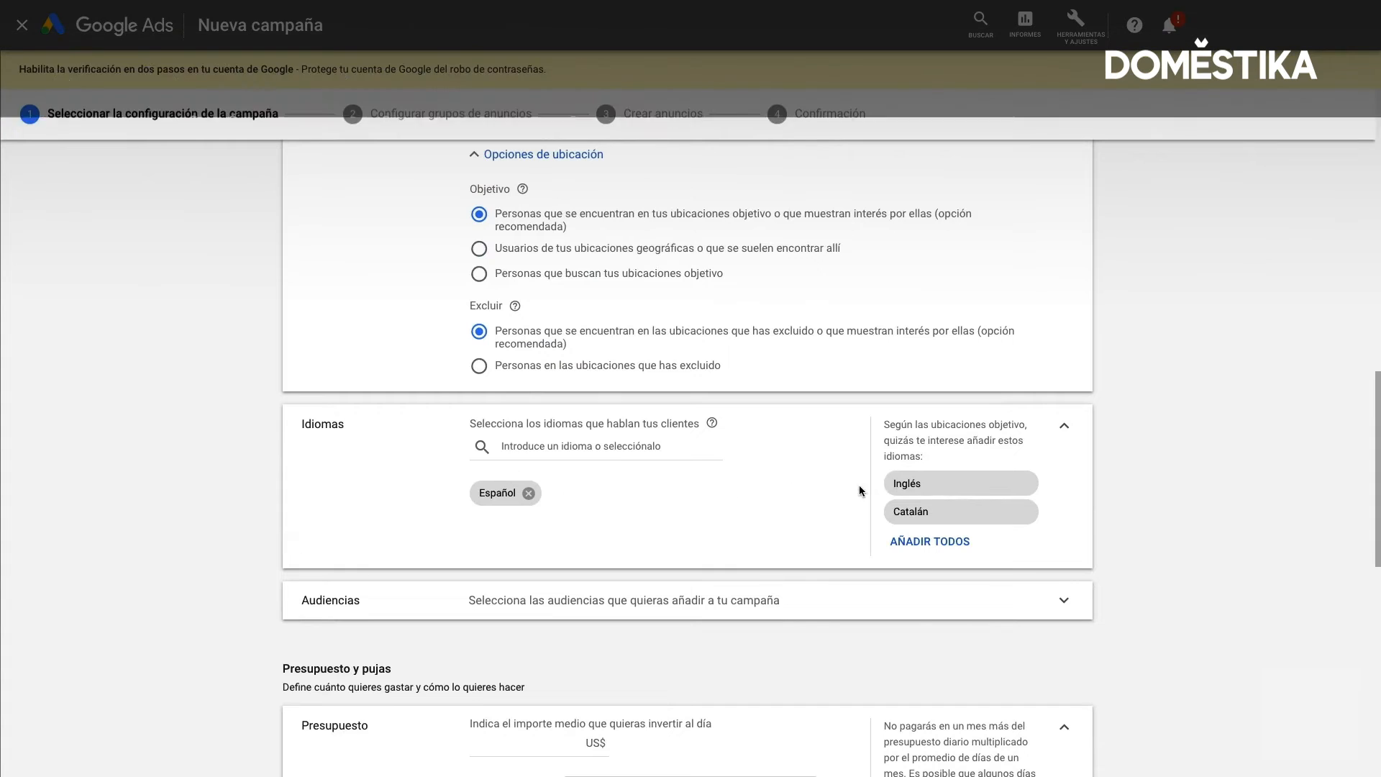
pyautogui.click(927, 485)
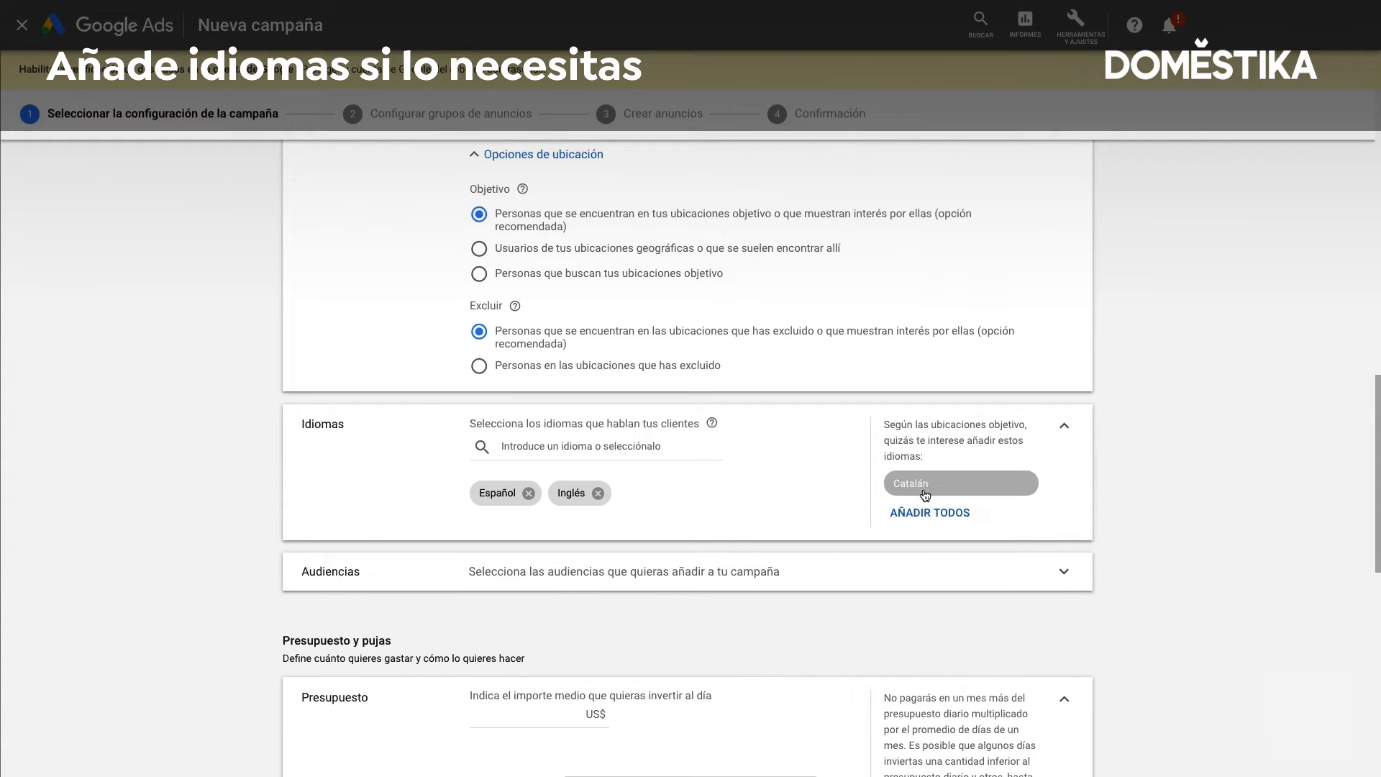
pyautogui.click(925, 494)
# Search the languages for "fran" and add Francés to the campaign
pyautogui.scroll(-1, 746, 549)
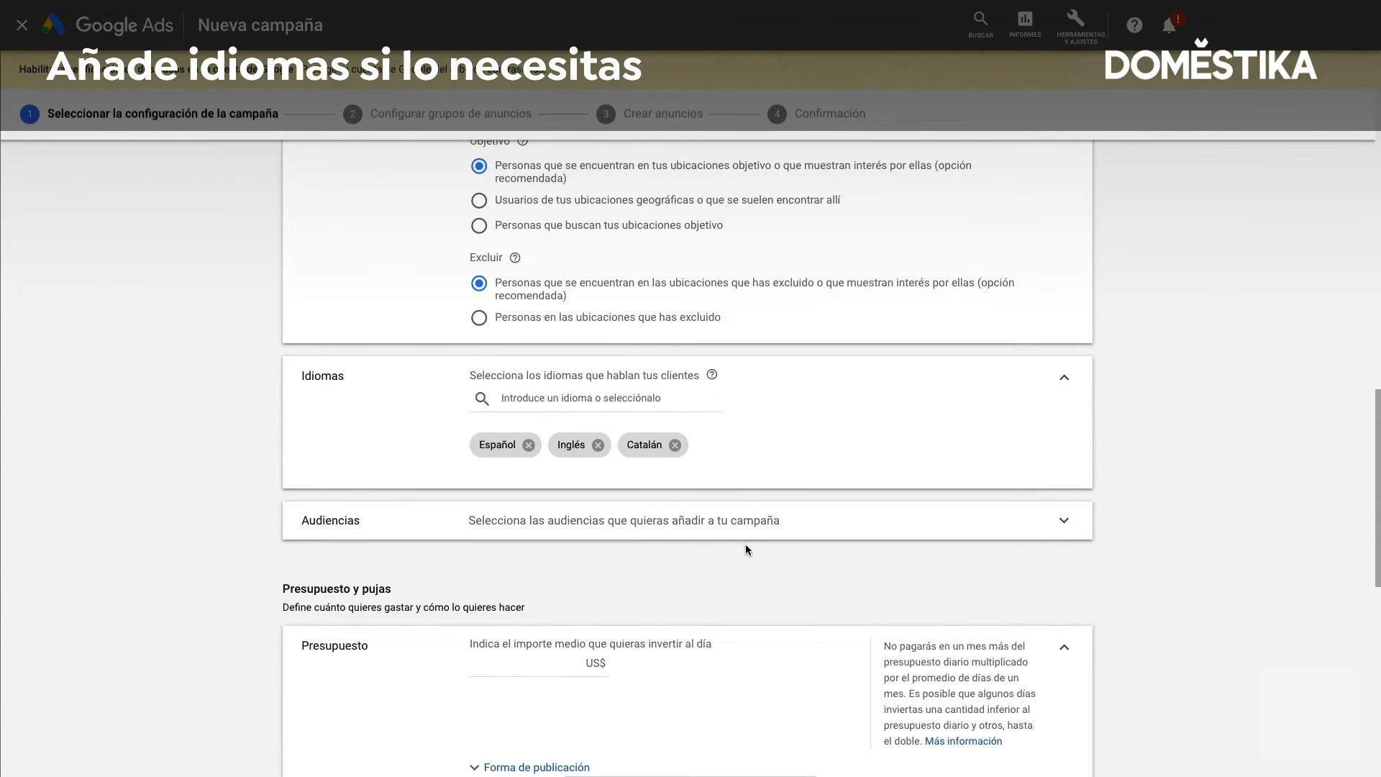
pyautogui.click(619, 401)
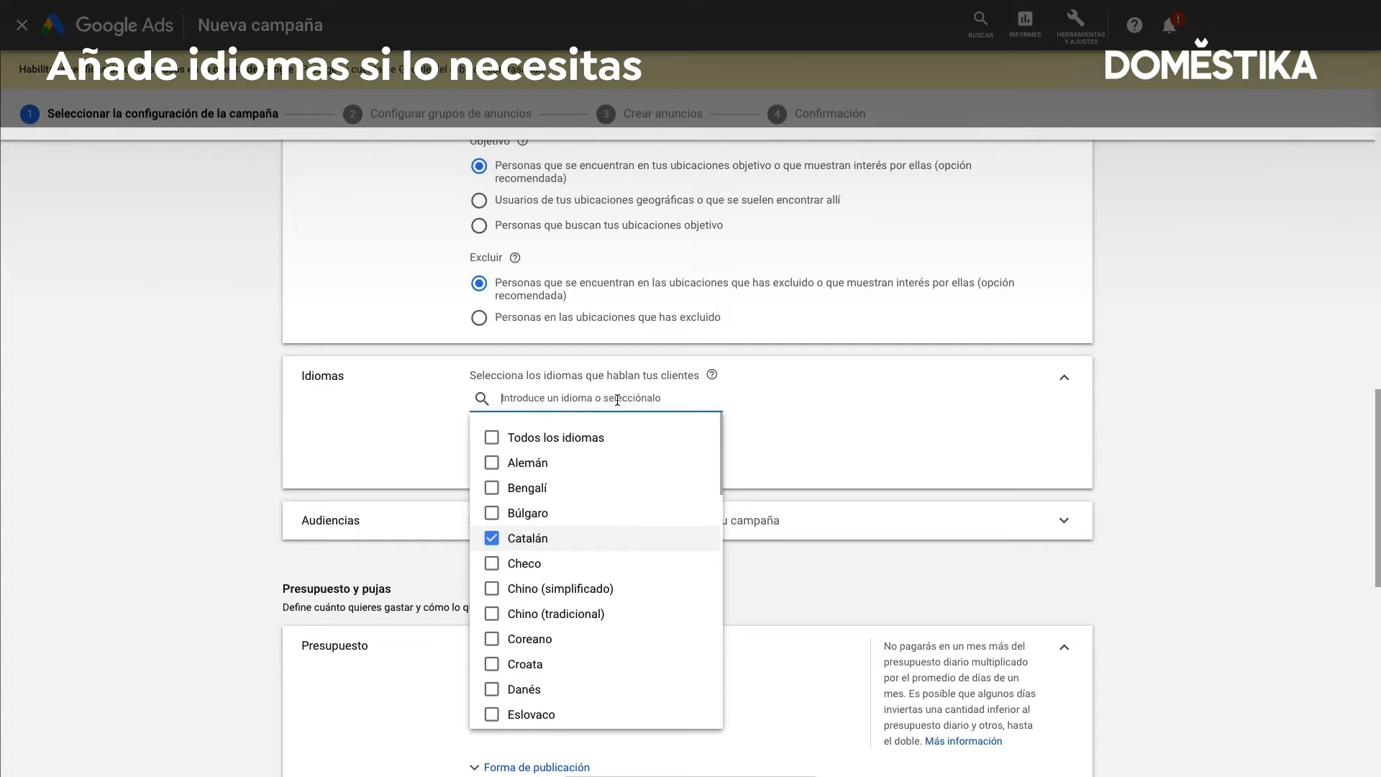
pyautogui.write('fran')
pyautogui.click(492, 438)
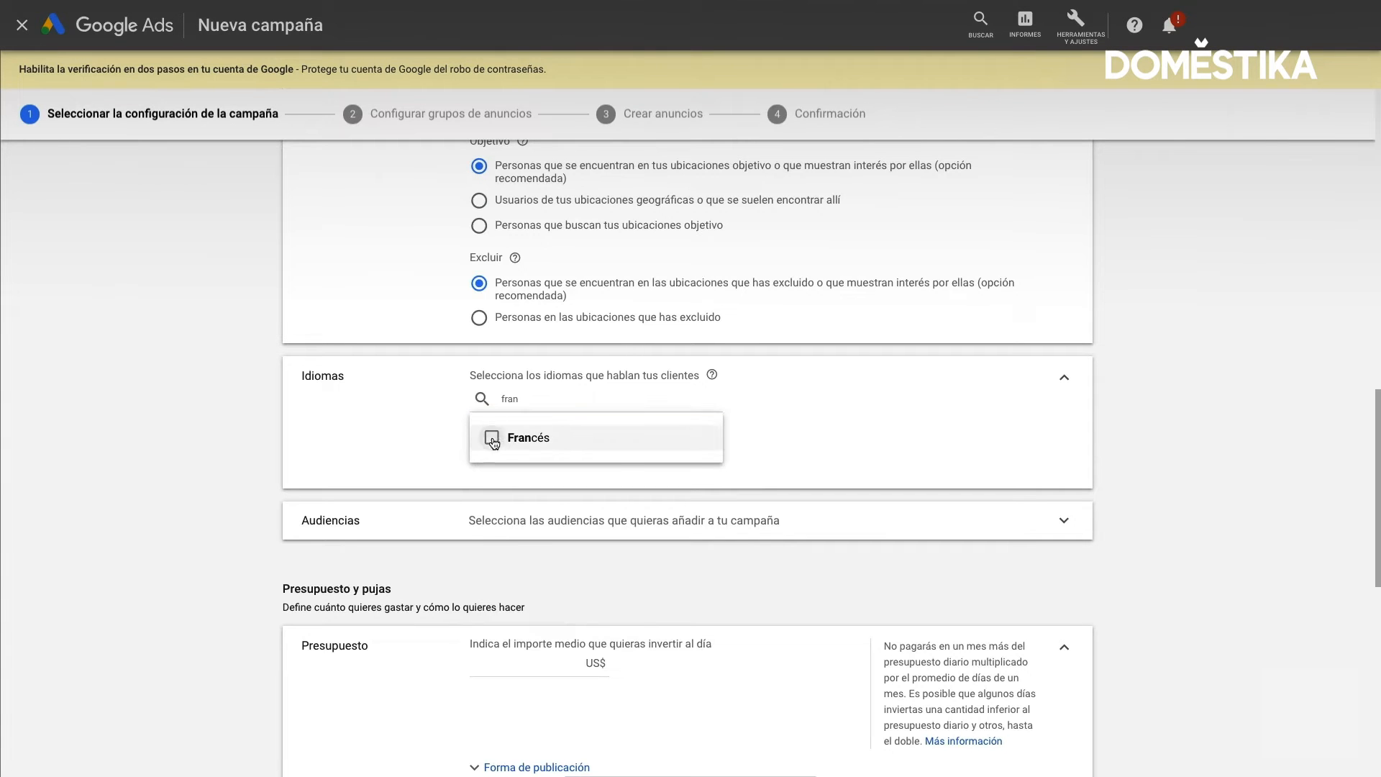
pyautogui.click(769, 474)
# Expand the Audiencias section and review its audience search and the Segmentación and Observación settings
pyautogui.scroll(-2, 770, 475)
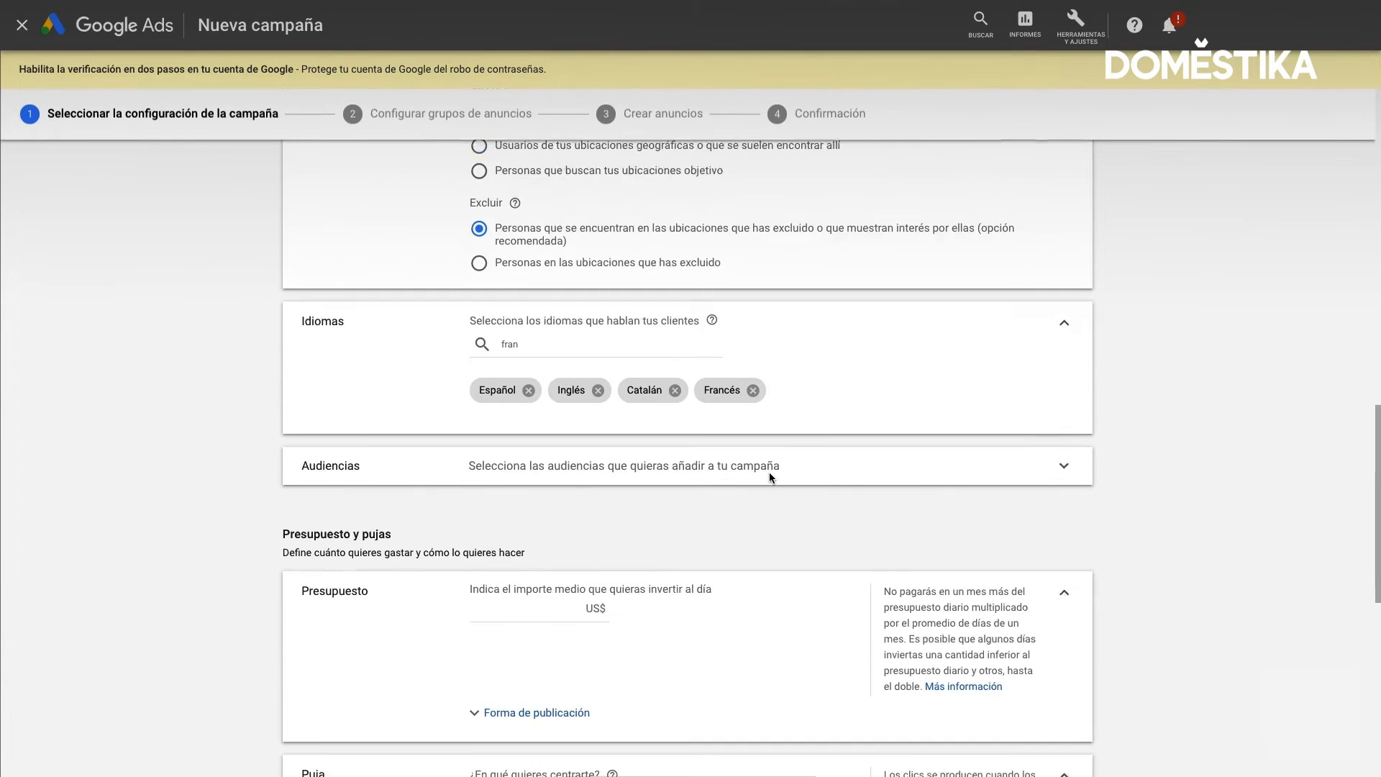
pyautogui.click(747, 426)
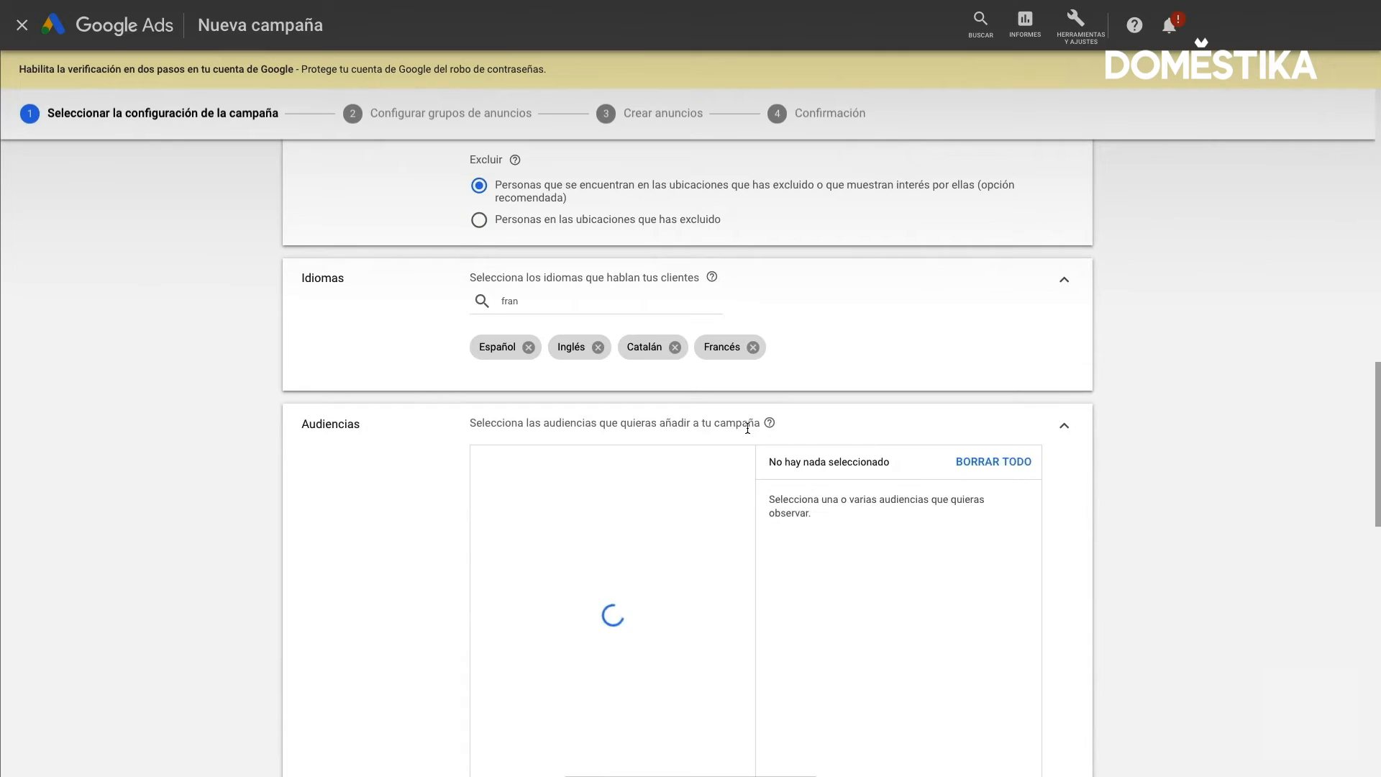
pyautogui.scroll(-2, 748, 428)
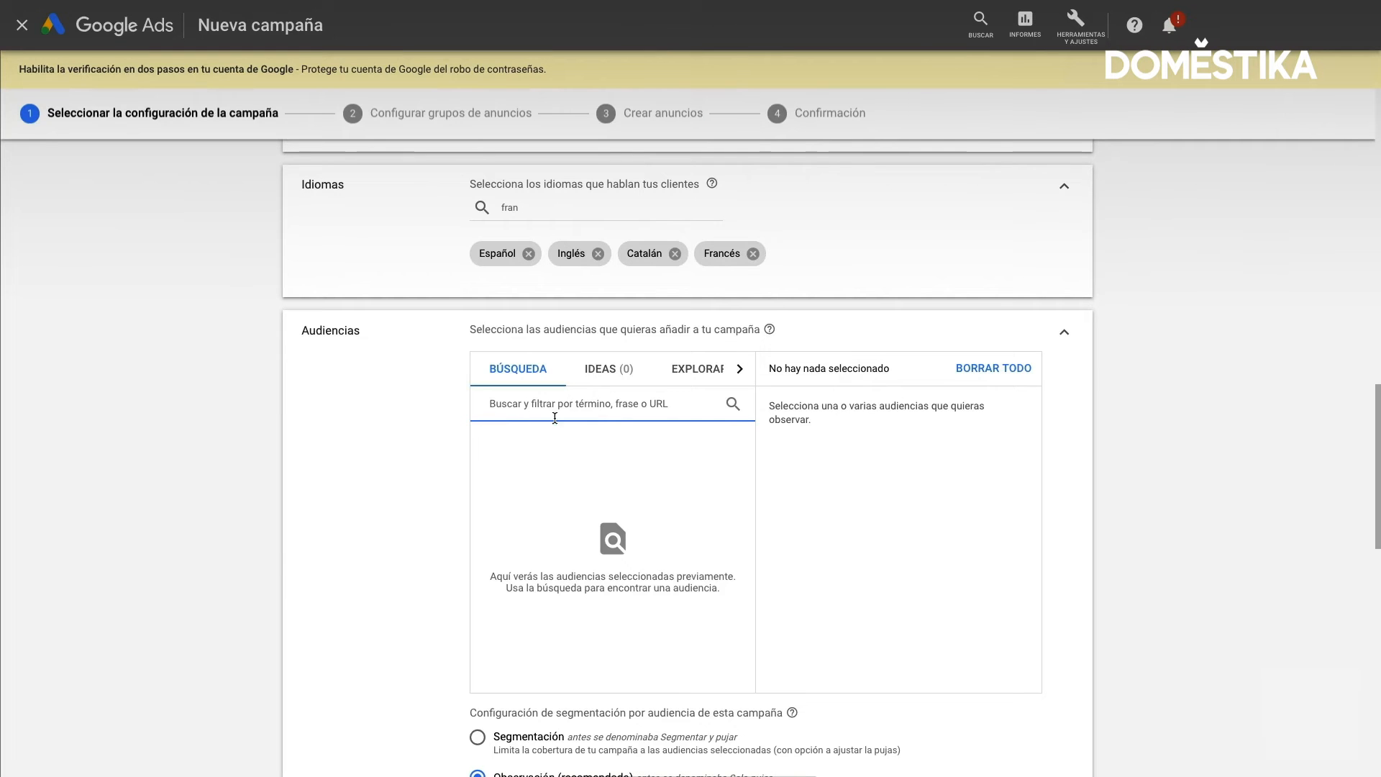
pyautogui.scroll(-4, 456, 443)
pyautogui.scroll(-1, 456, 446)
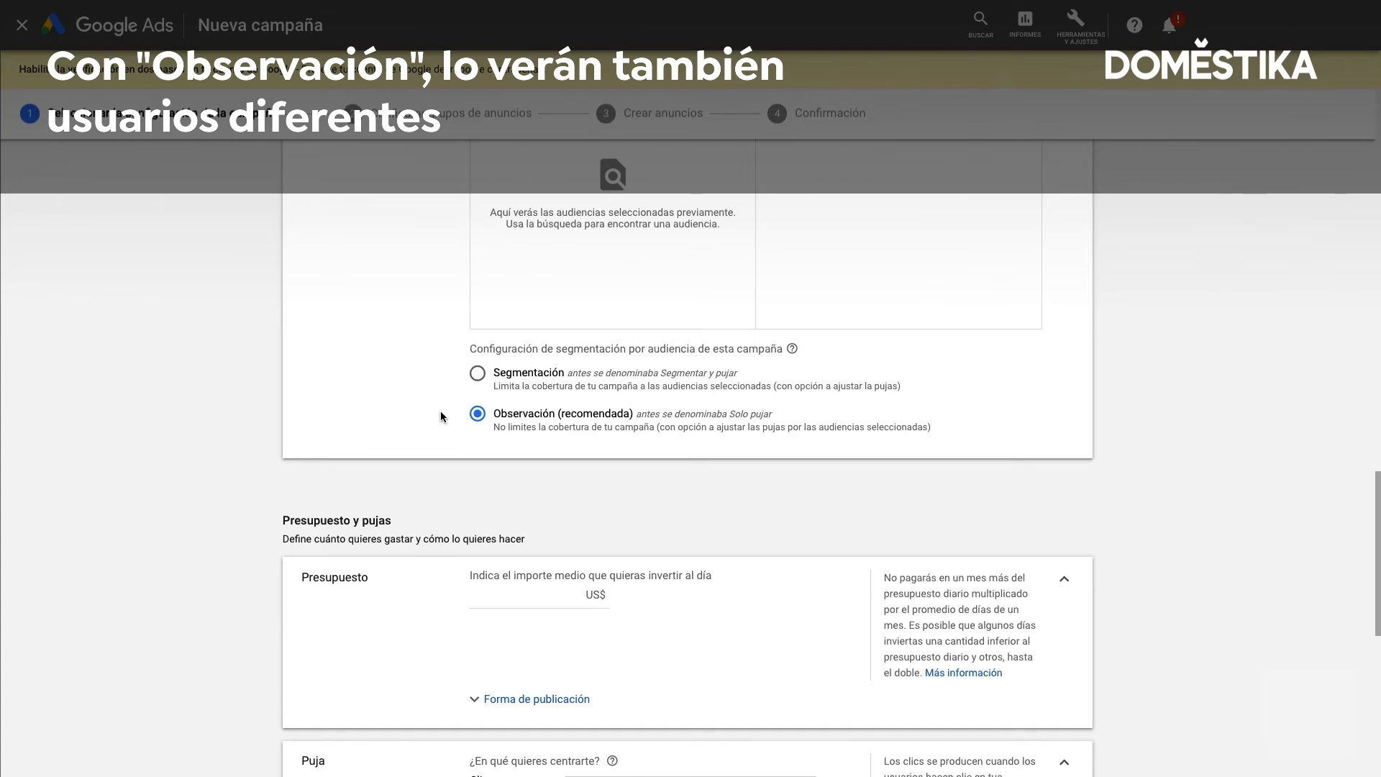
# Set the campaign's average daily budget to 10 US$
pyautogui.scroll(-3, 441, 416)
pyautogui.scroll(-2, 440, 416)
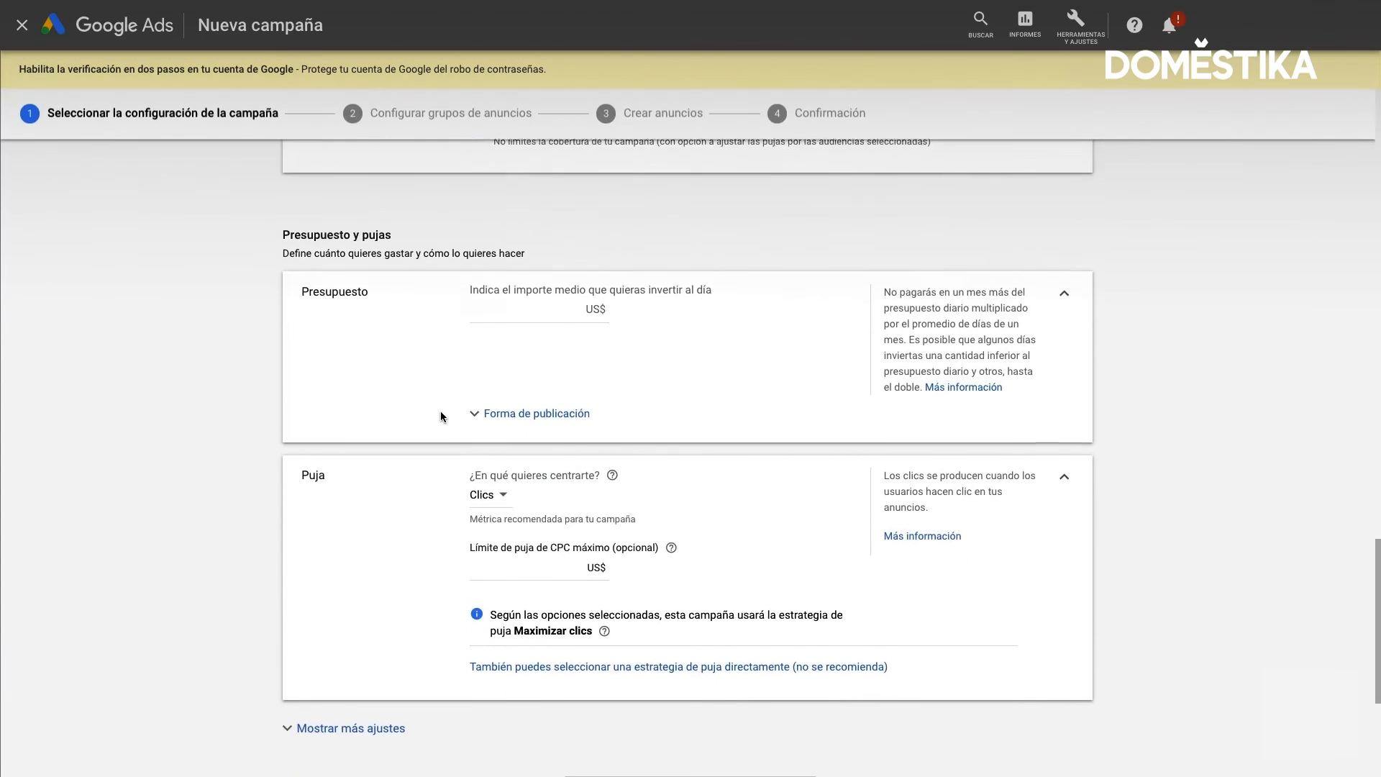
pyautogui.click(504, 258)
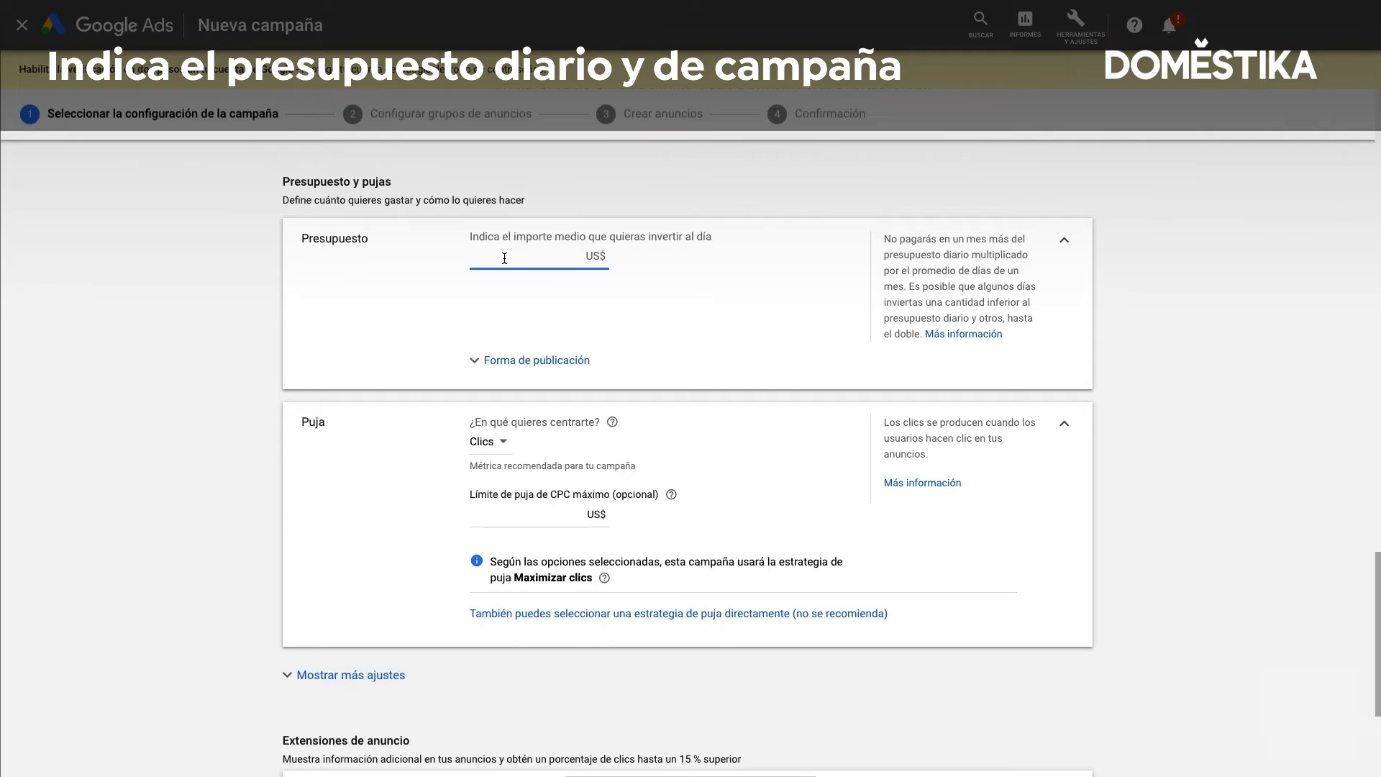
pyautogui.write('10')
# Expand the budget's Forma de publicación options and review Estándar and Acelerada delivery
pyautogui.scroll(-1, 593, 265)
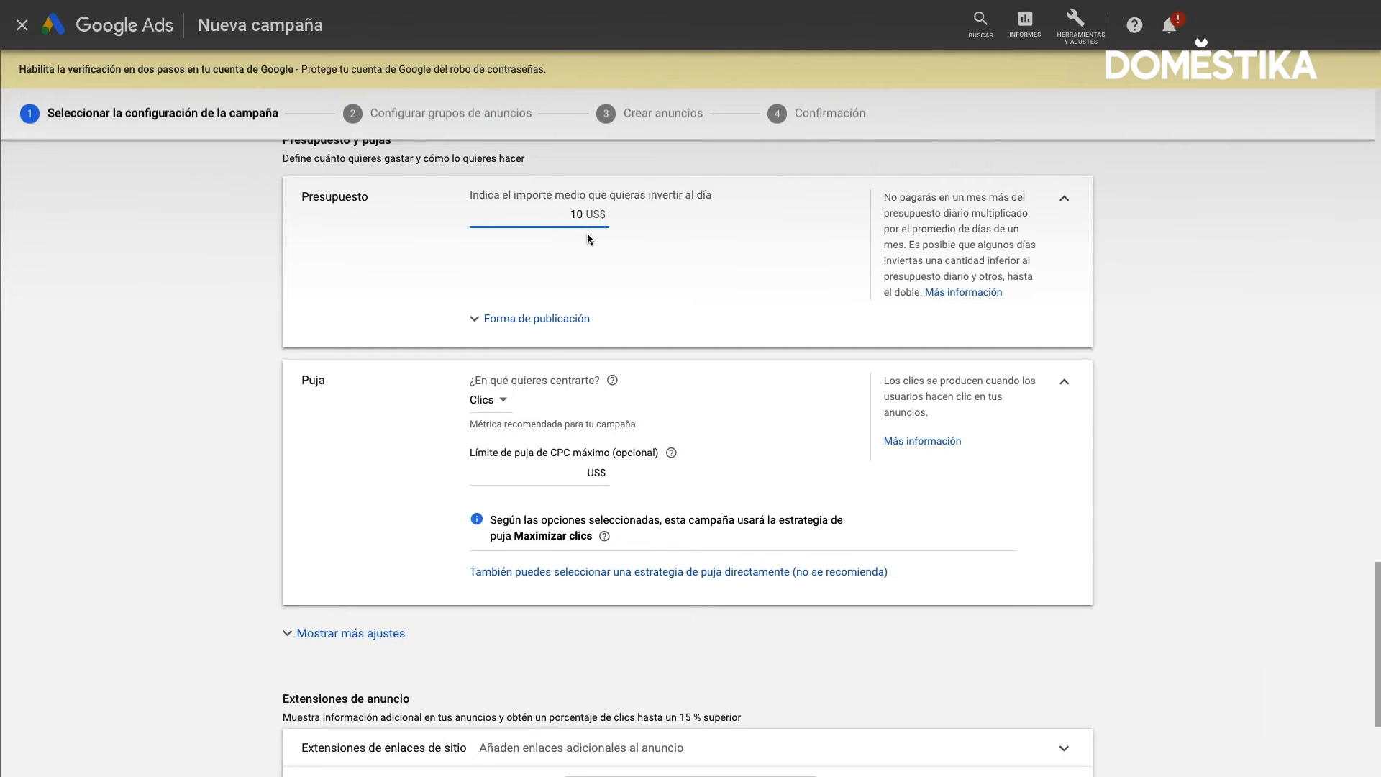
pyautogui.scroll(-1, 587, 233)
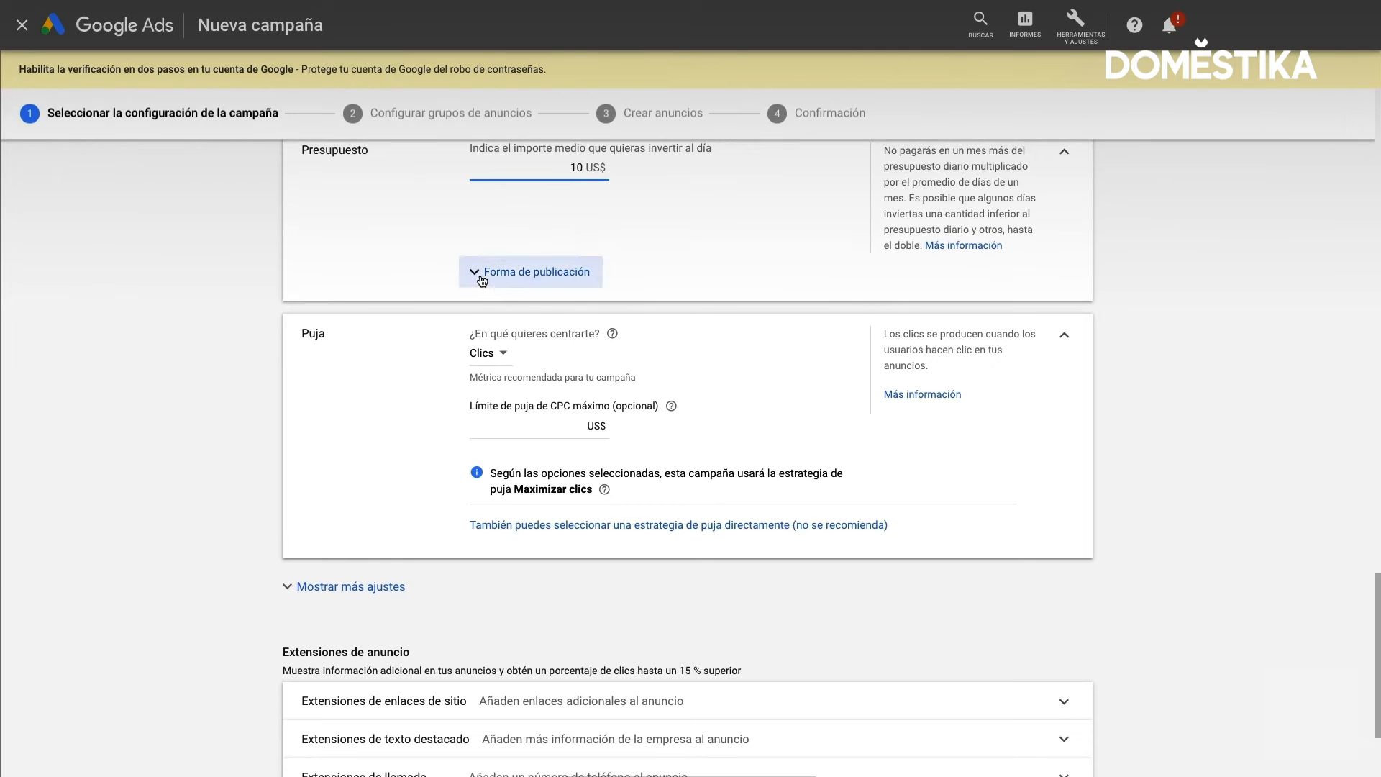
pyautogui.click(482, 279)
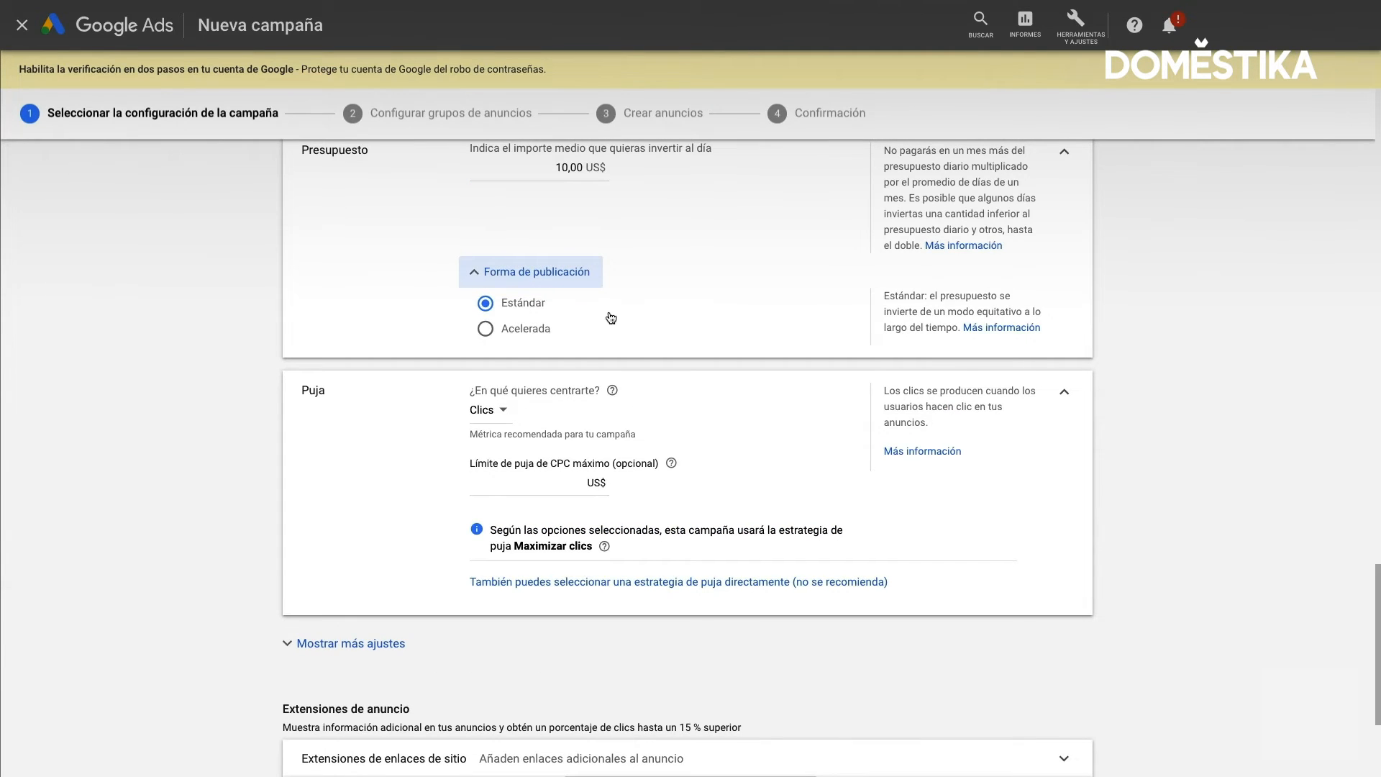
pyautogui.scroll(1, 611, 318)
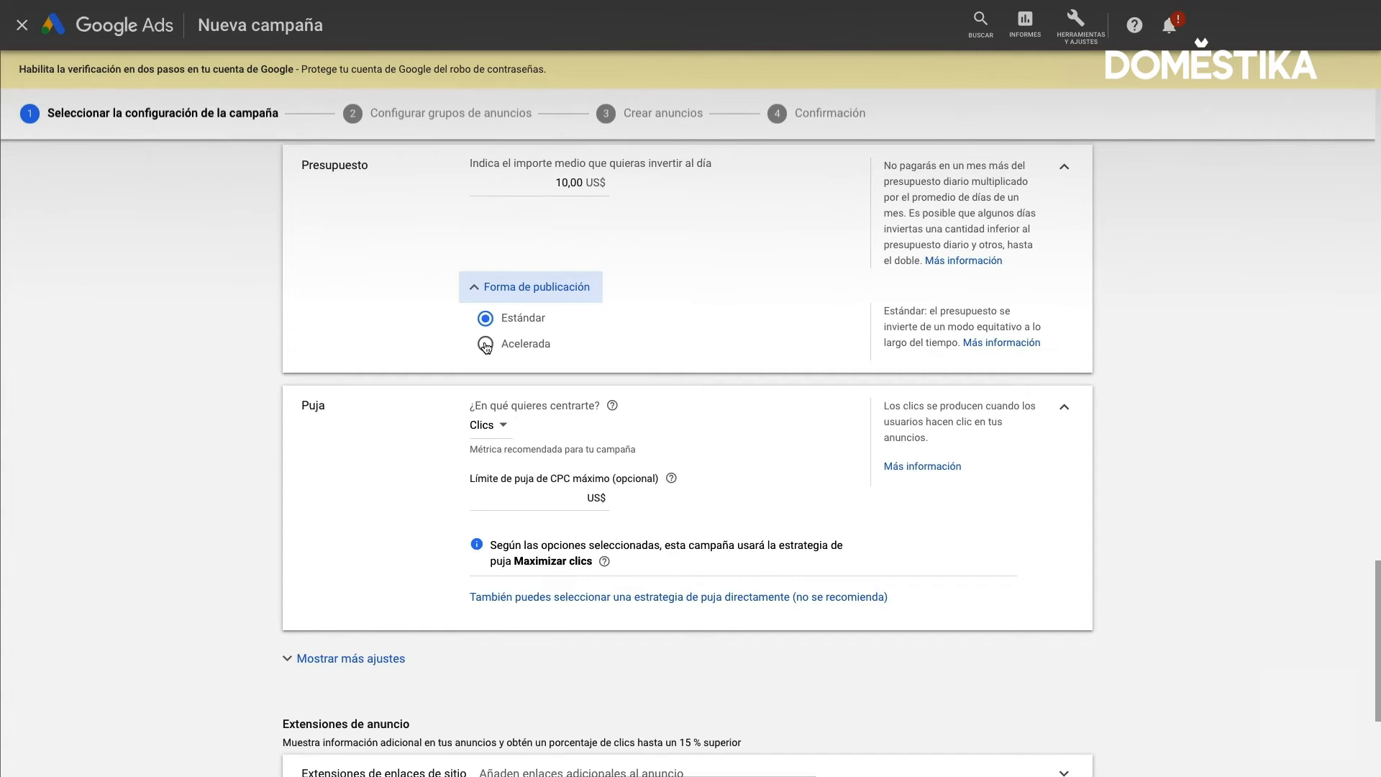
pyautogui.scroll(-1, 486, 345)
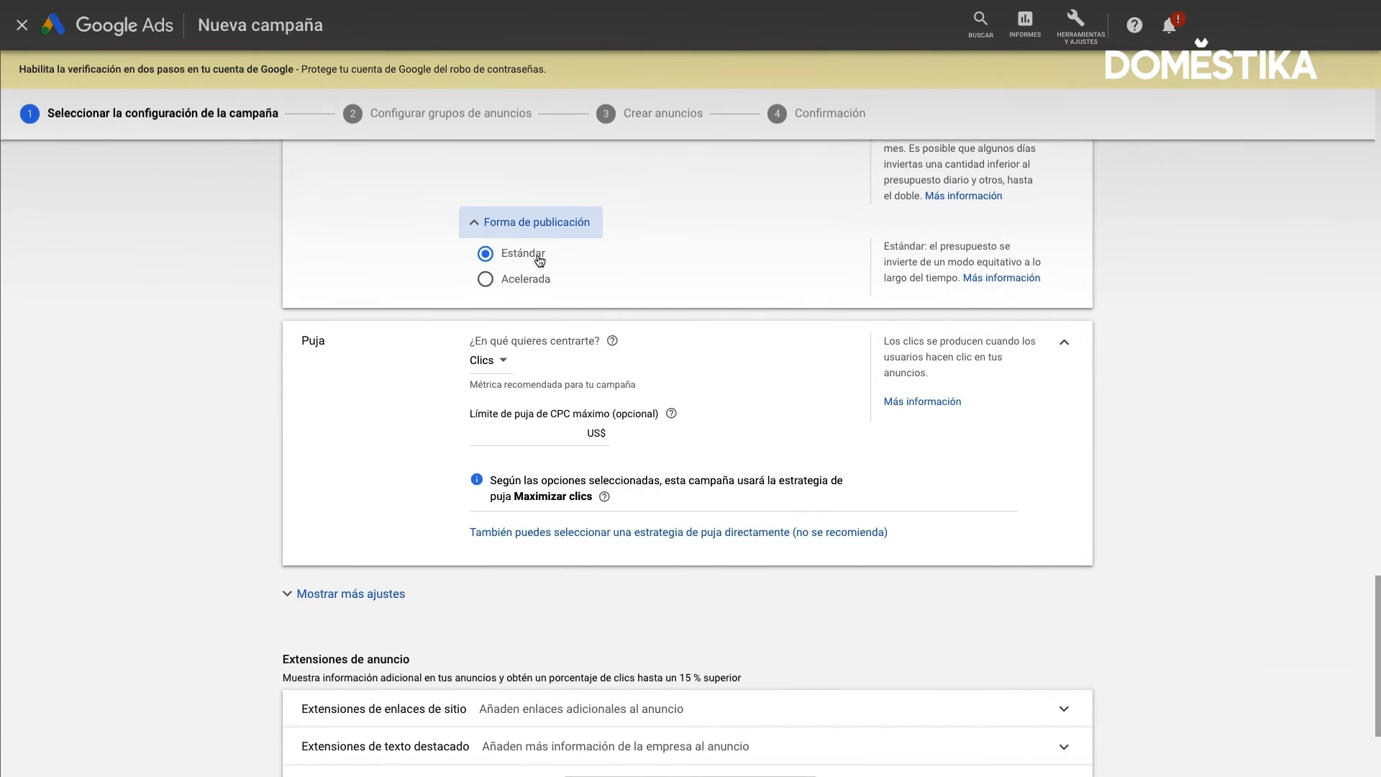
# Select Clics as the bidding focus and leave the optional maximum CPC bid limit blank
pyautogui.scroll(-1, 539, 260)
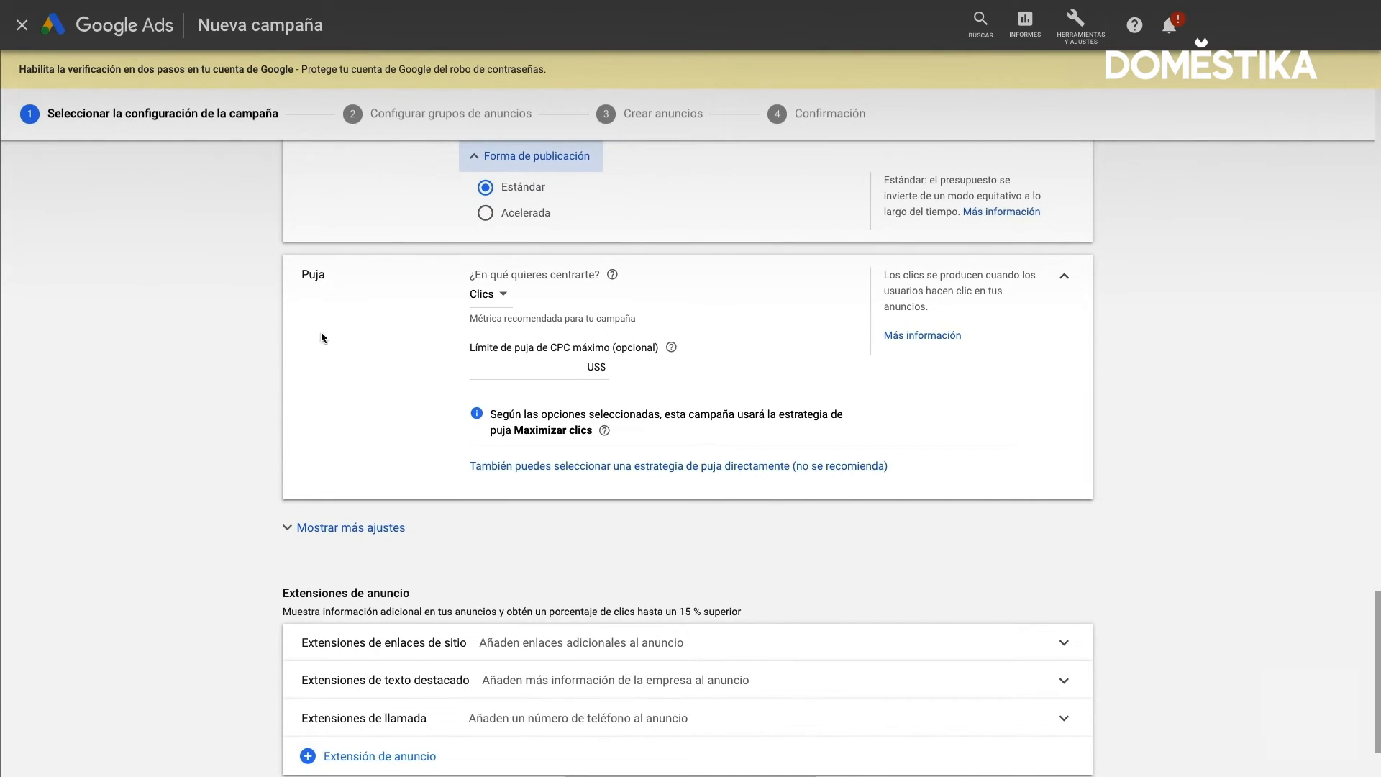
pyautogui.scroll(-1, 353, 329)
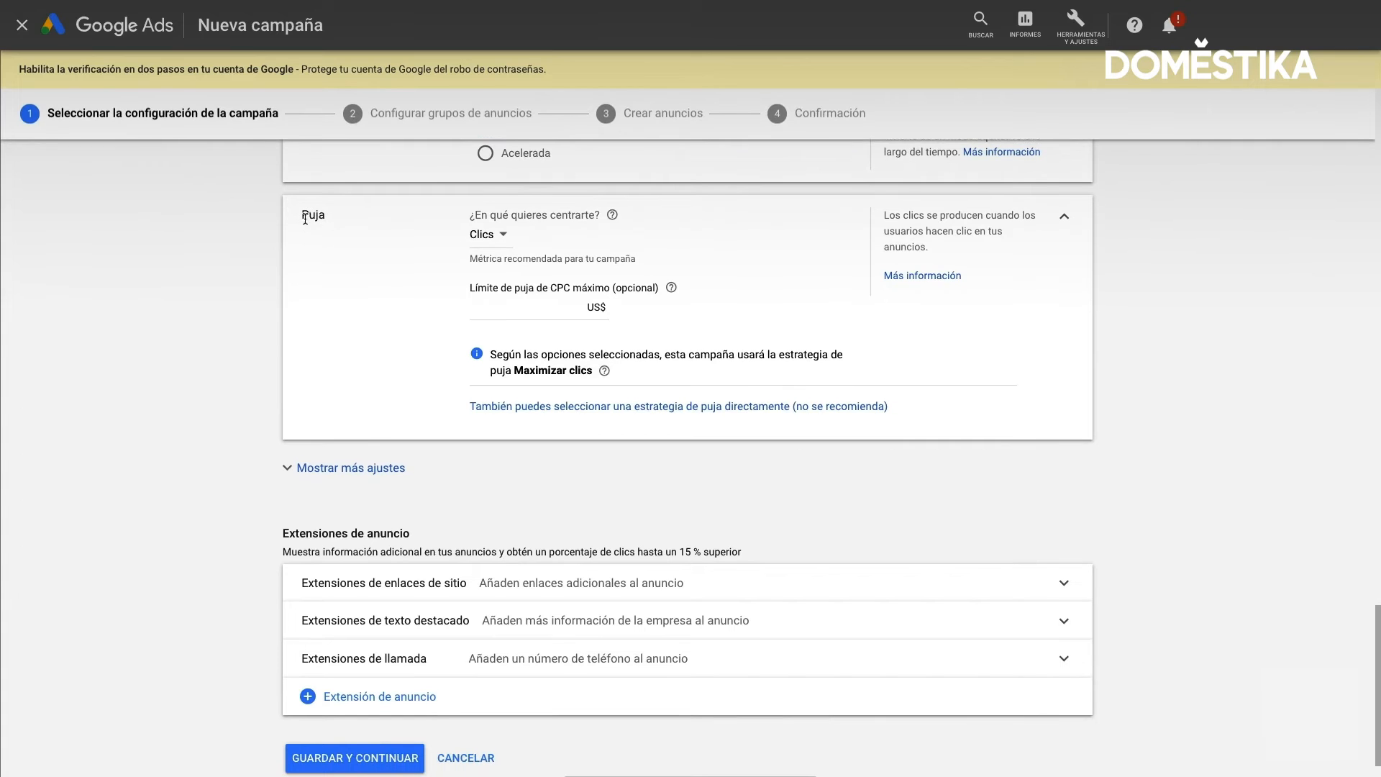
pyautogui.click(503, 238)
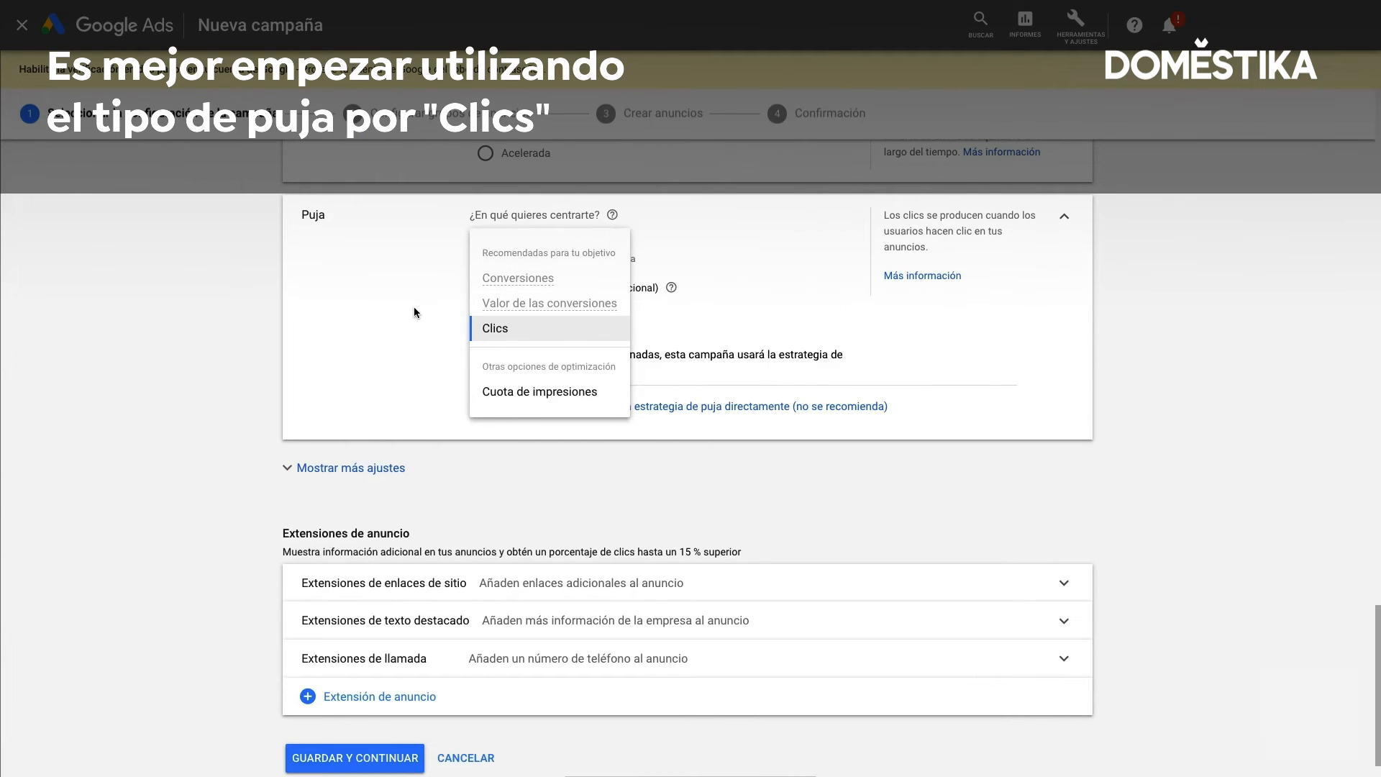
pyautogui.click(511, 331)
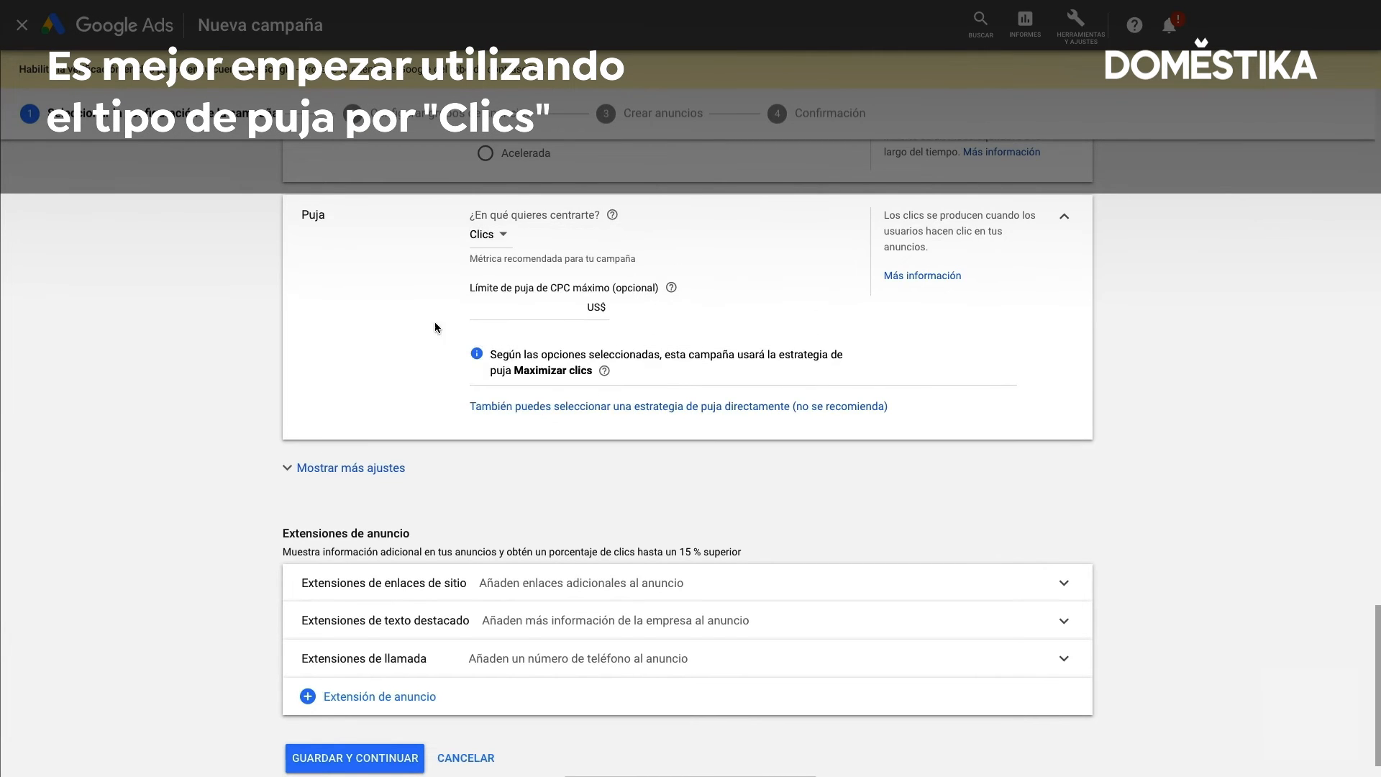
pyautogui.scroll(-1, 431, 314)
pyautogui.click(526, 303)
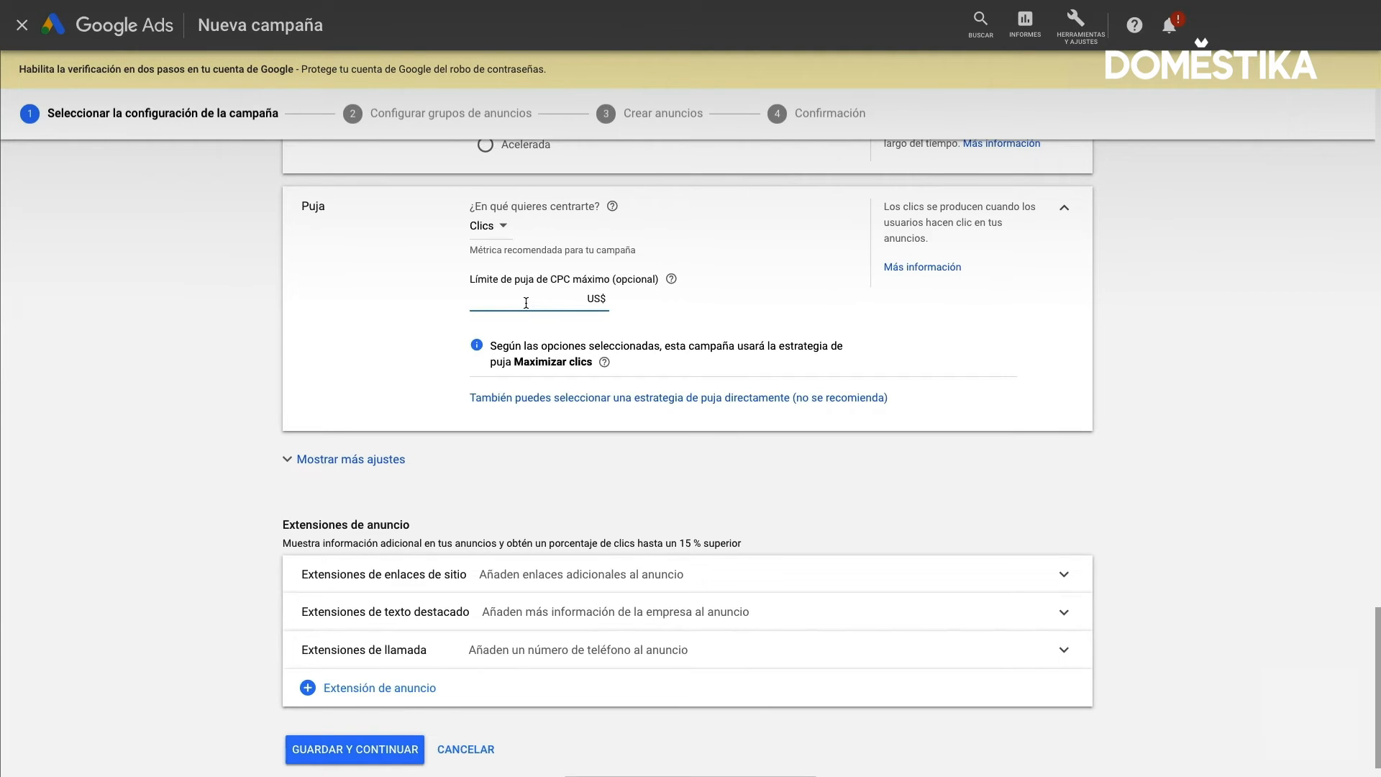
pyautogui.scroll(-1, 446, 374)
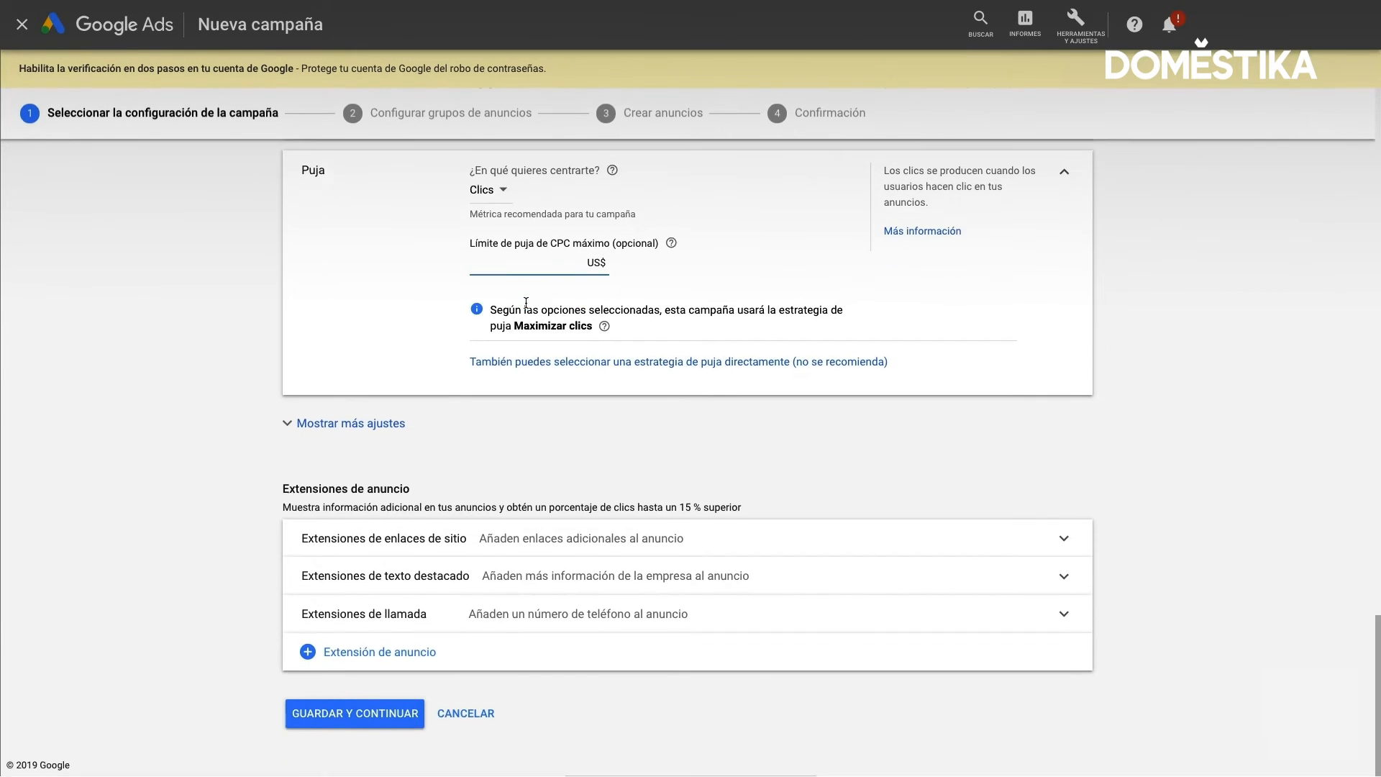
# Reveal the additional campaign settings and expand Programación de anuncios and Rotación de anuncios to review their options
pyautogui.click(371, 425)
pyautogui.scroll(-1, 370, 435)
pyautogui.scroll(-1, 371, 436)
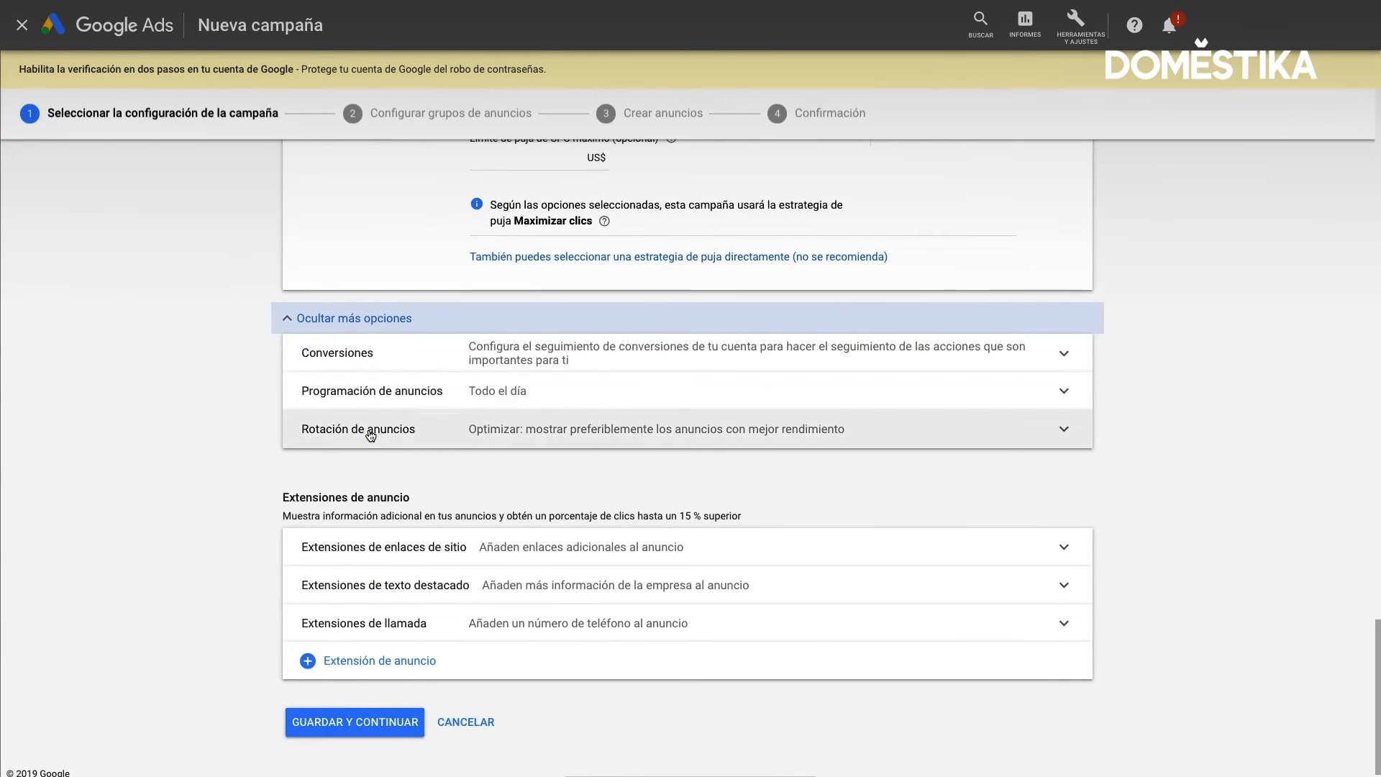
pyautogui.click(474, 407)
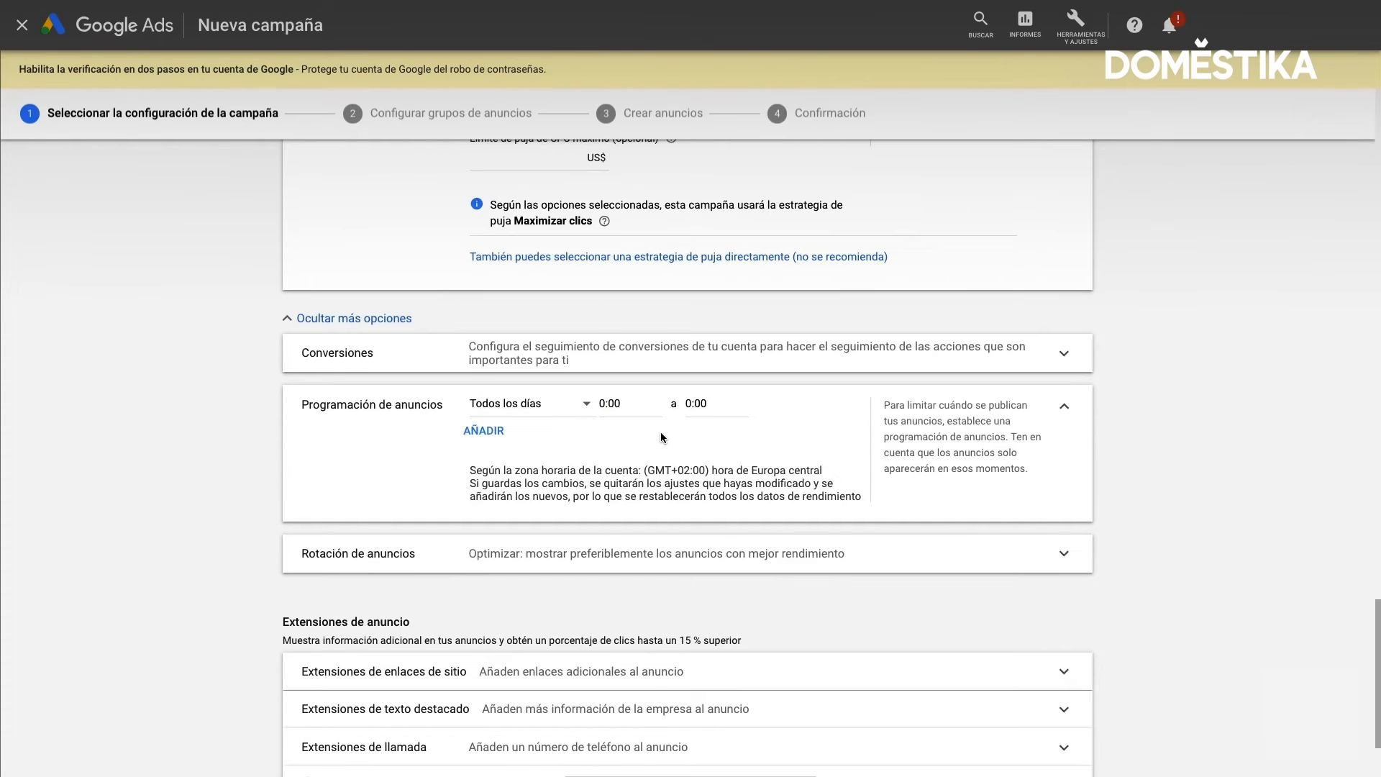
pyautogui.scroll(-2, 579, 417)
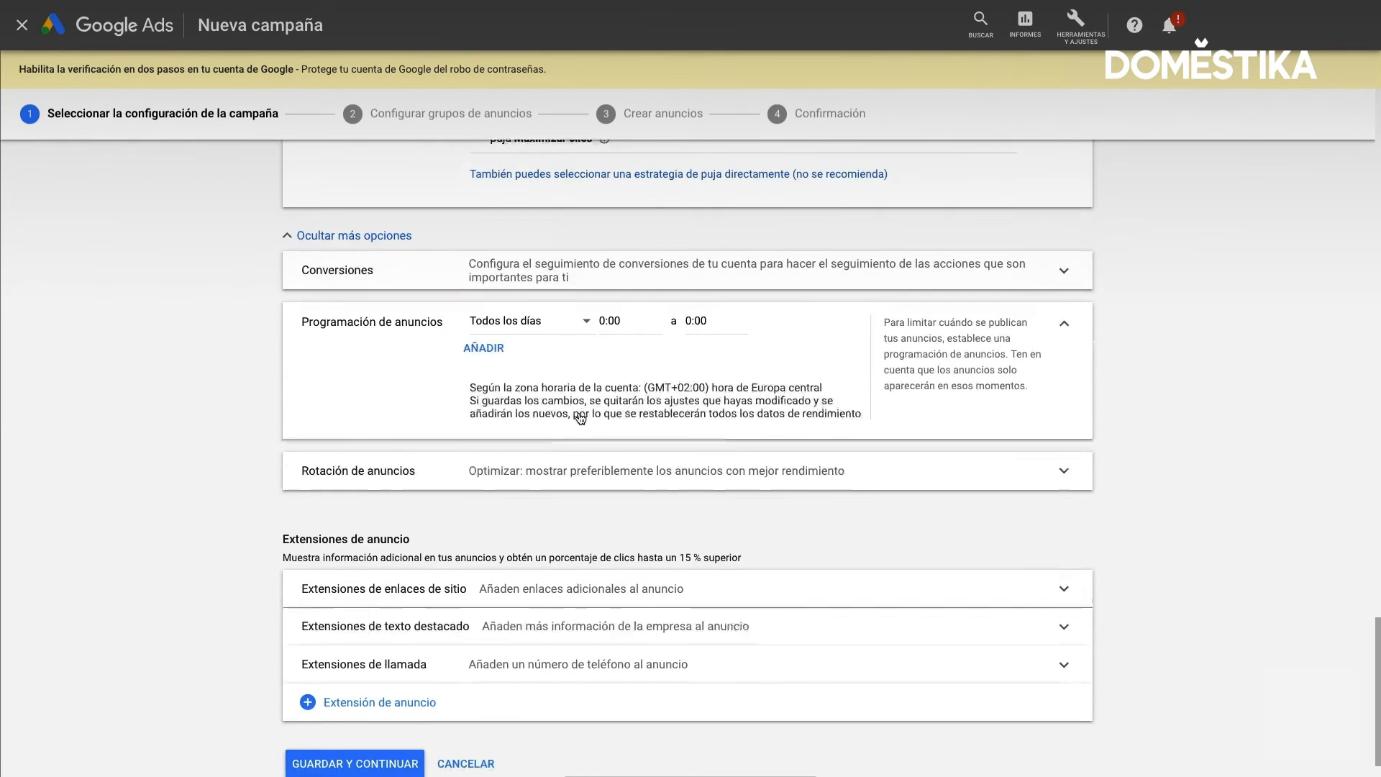
pyautogui.scroll(-1, 504, 461)
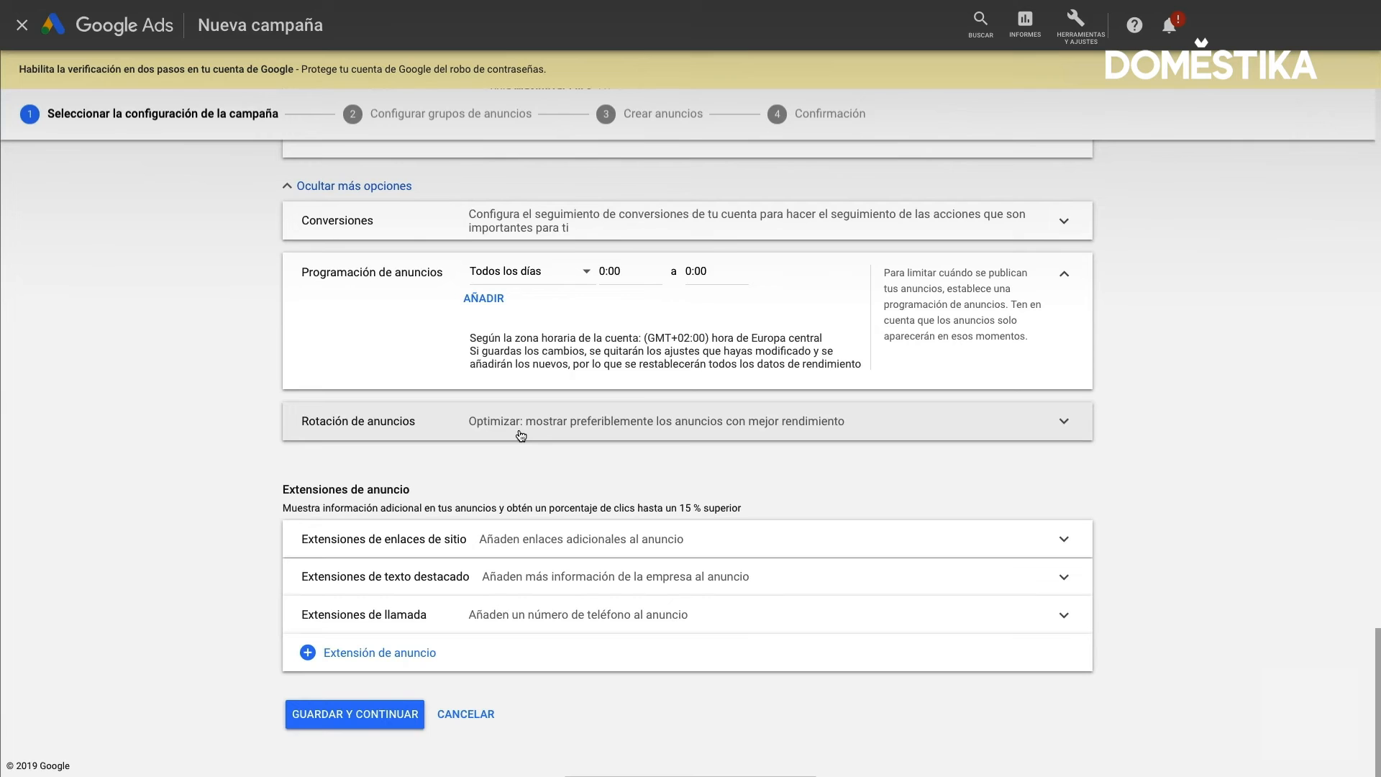
pyautogui.click(521, 432)
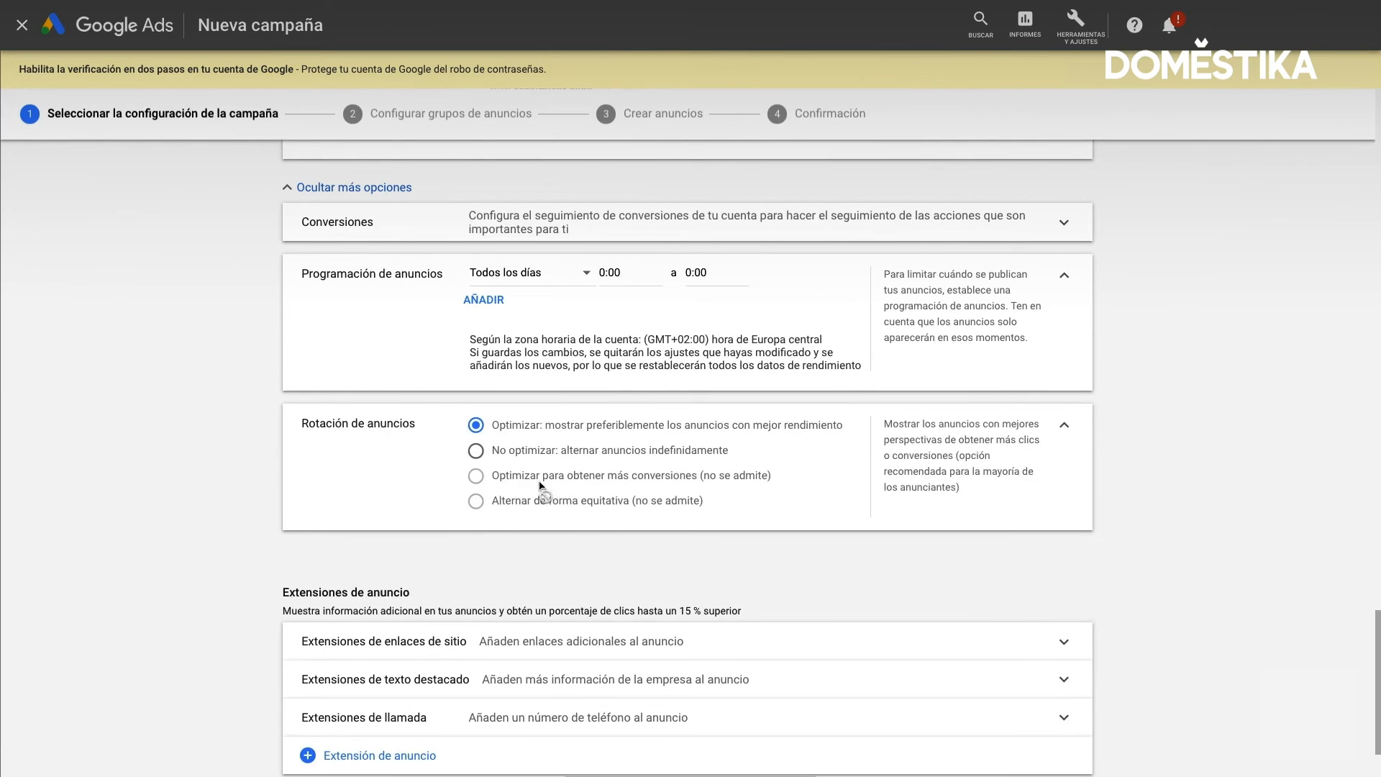
# Save the campaign settings and name the first ad group "Marca - Exacta"
pyautogui.scroll(-2, 543, 504)
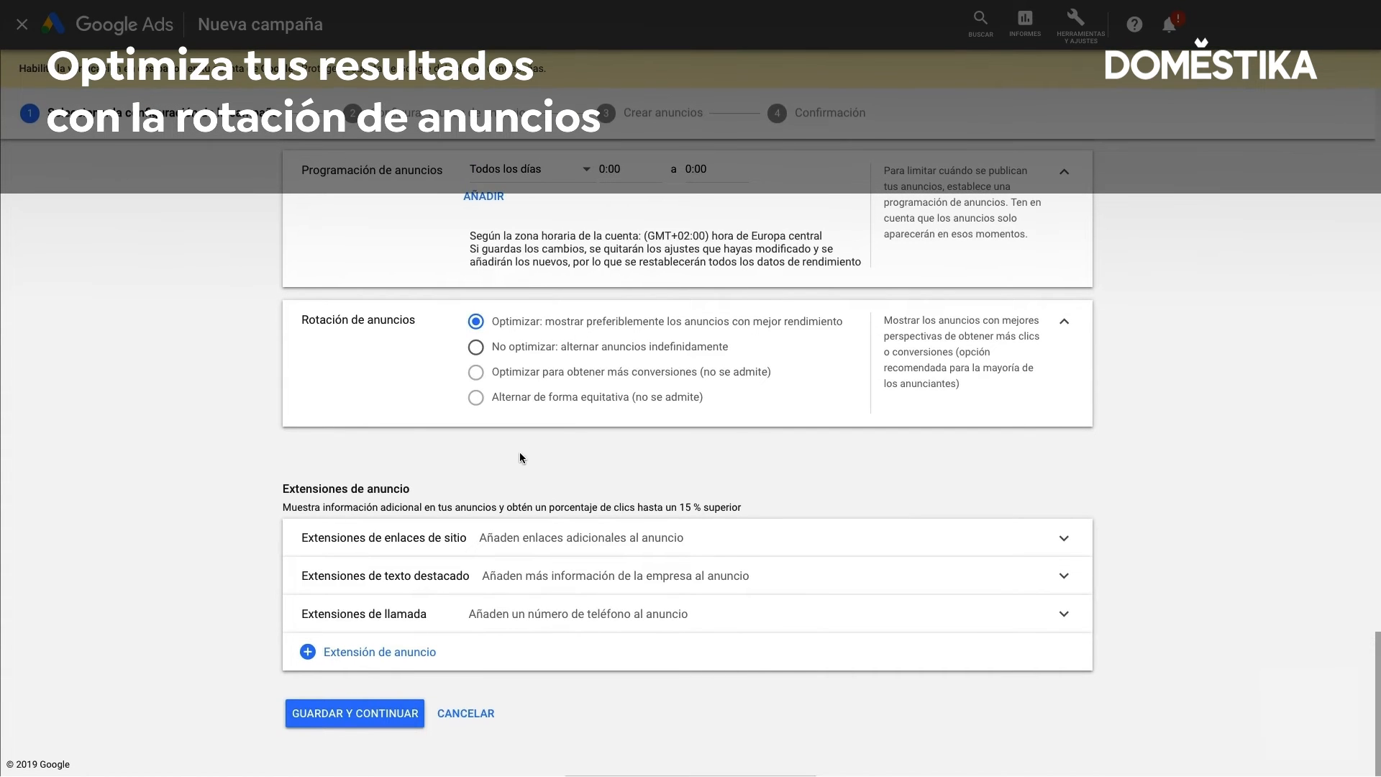
pyautogui.click(405, 716)
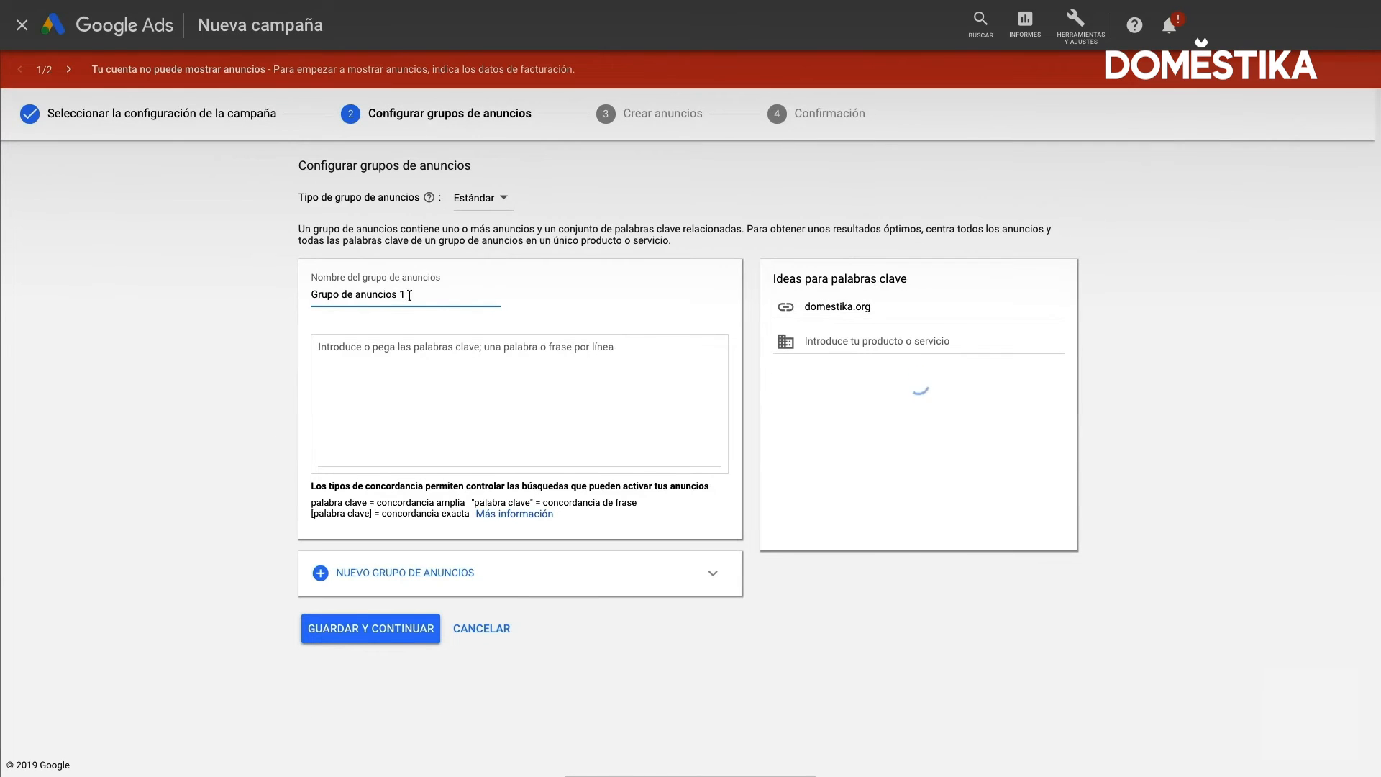
pyautogui.doubleClick(407, 295)
pyautogui.tripleClick(407, 295)
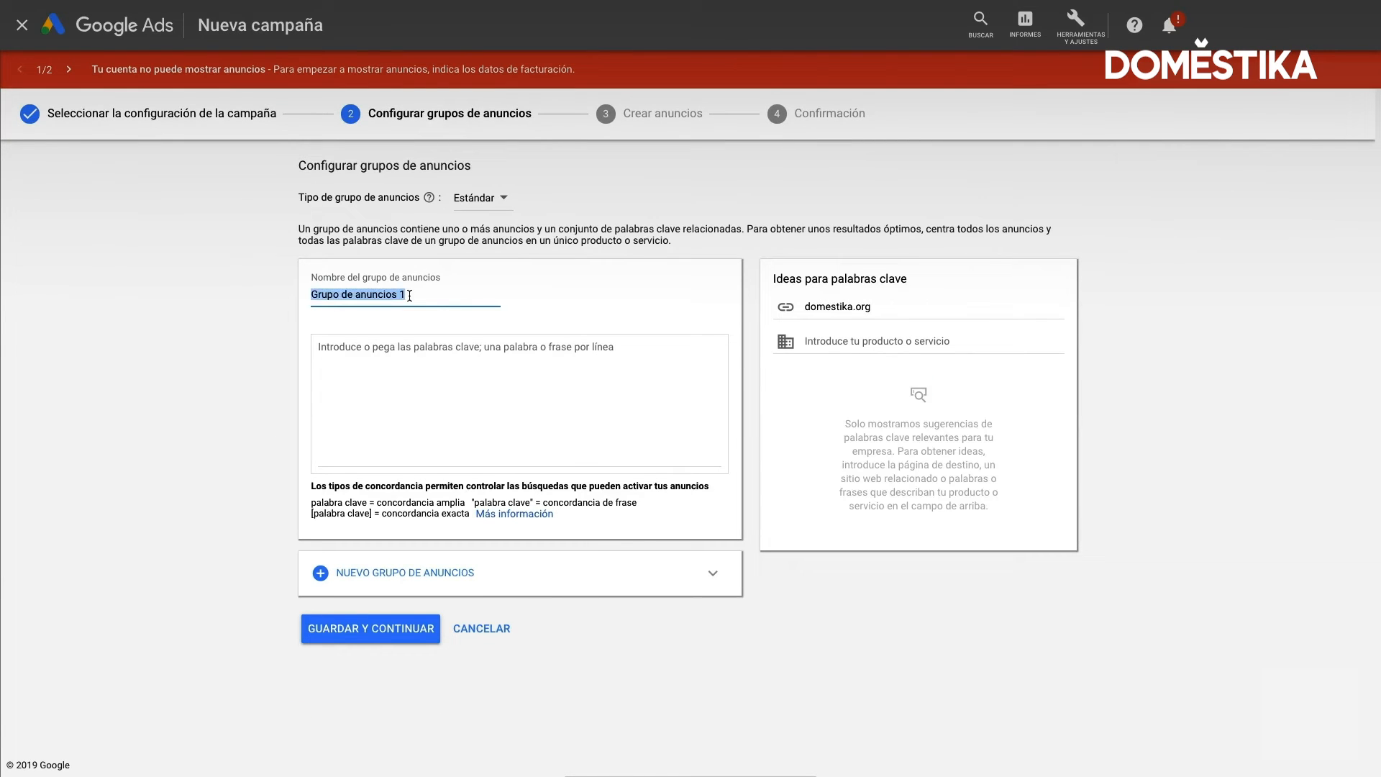
pyautogui.write('Marca')
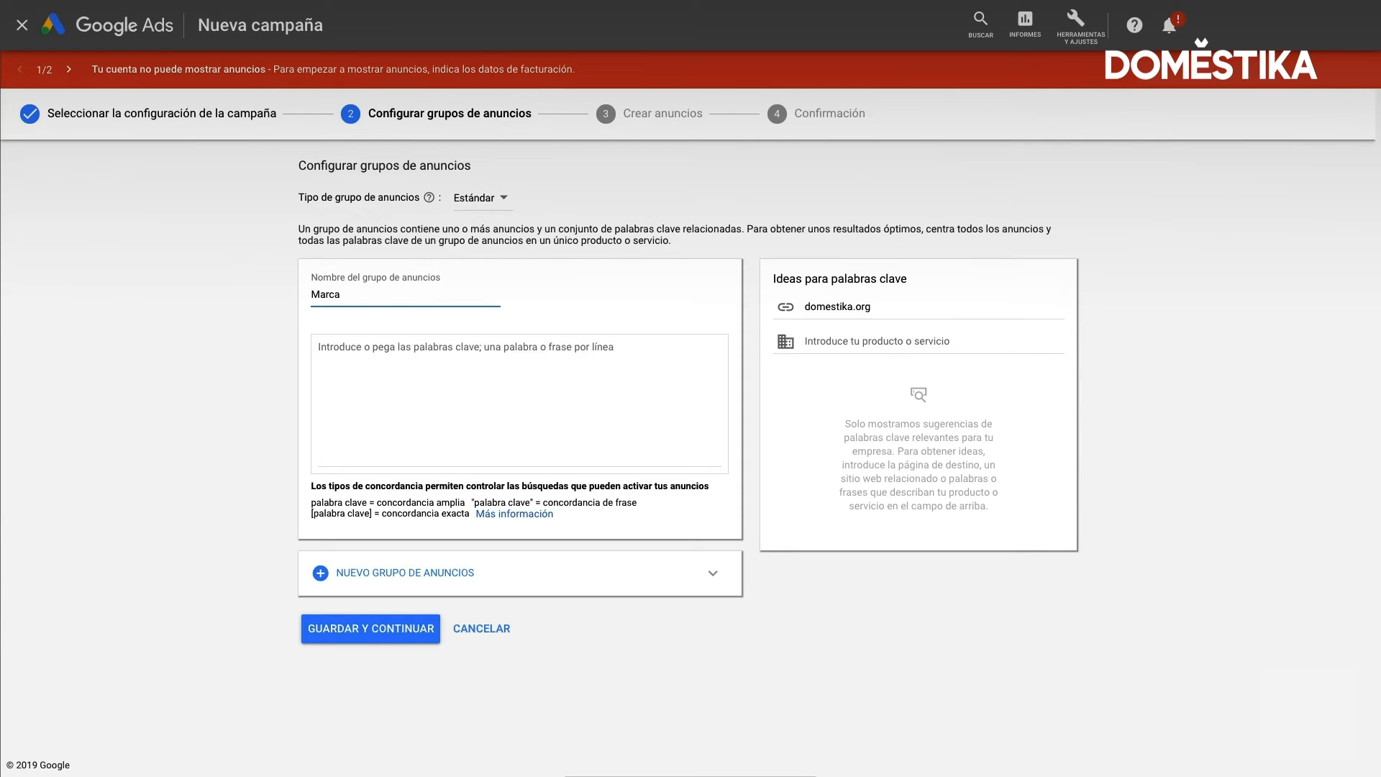
pyautogui.write(' - Exacta')
pyautogui.click(388, 348)
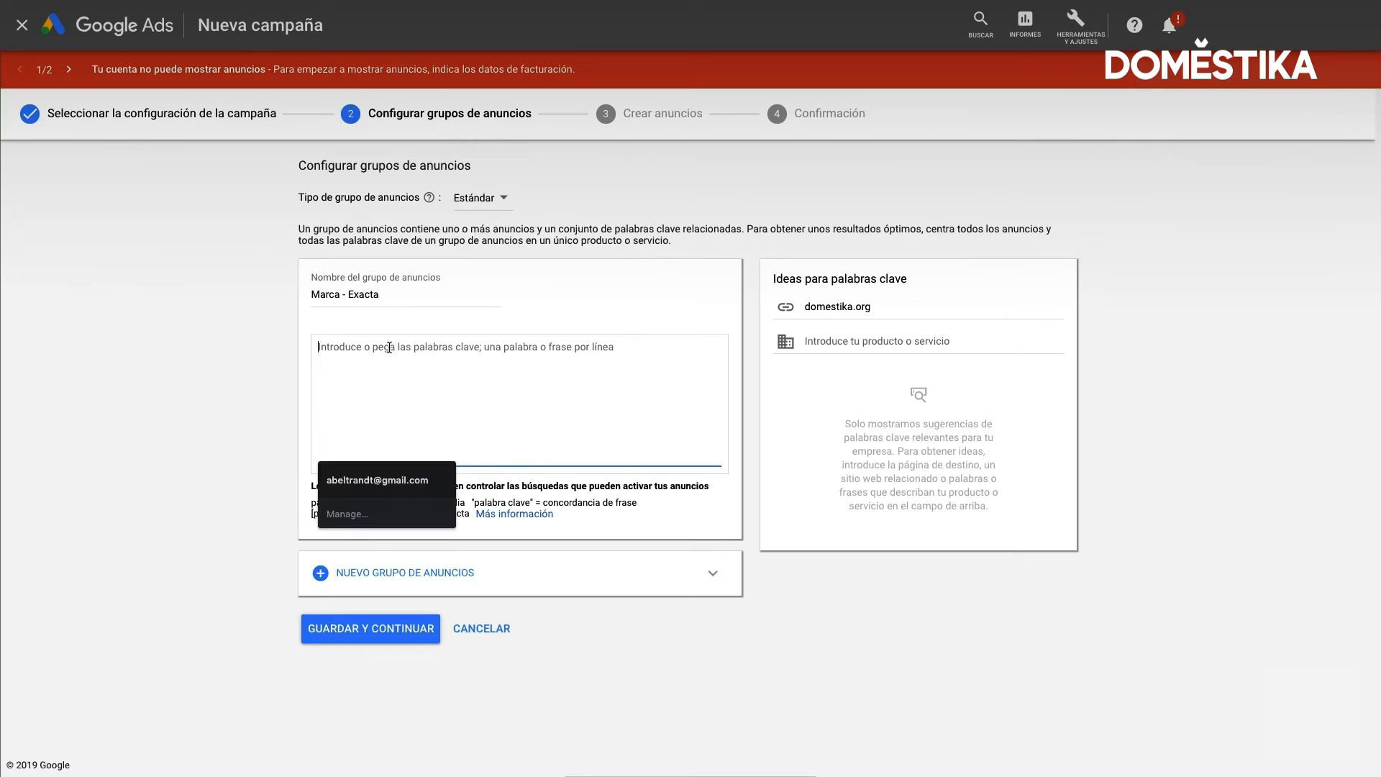
pyautogui.write('[domestika')
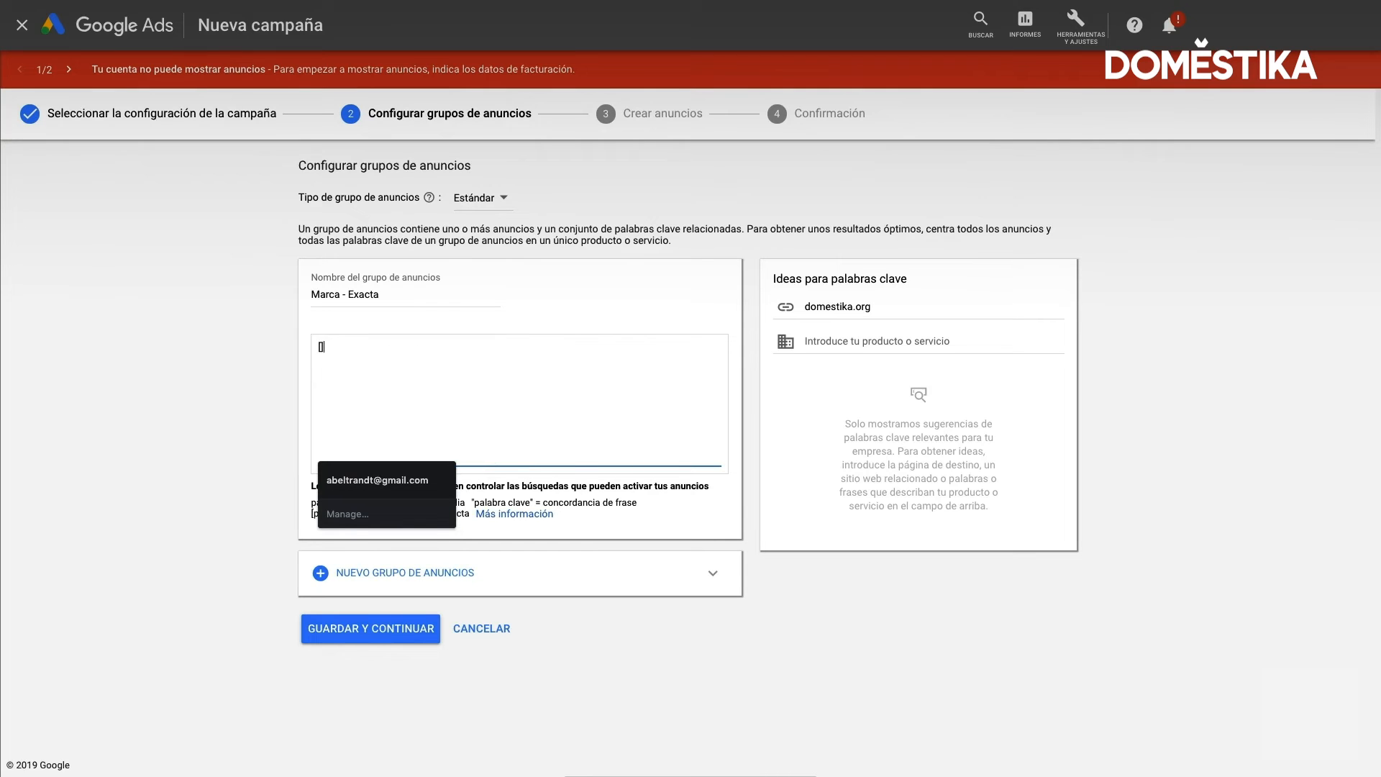
pyautogui.write(']')
pyautogui.press('Return')
pyautogui.write('[domestika] [')
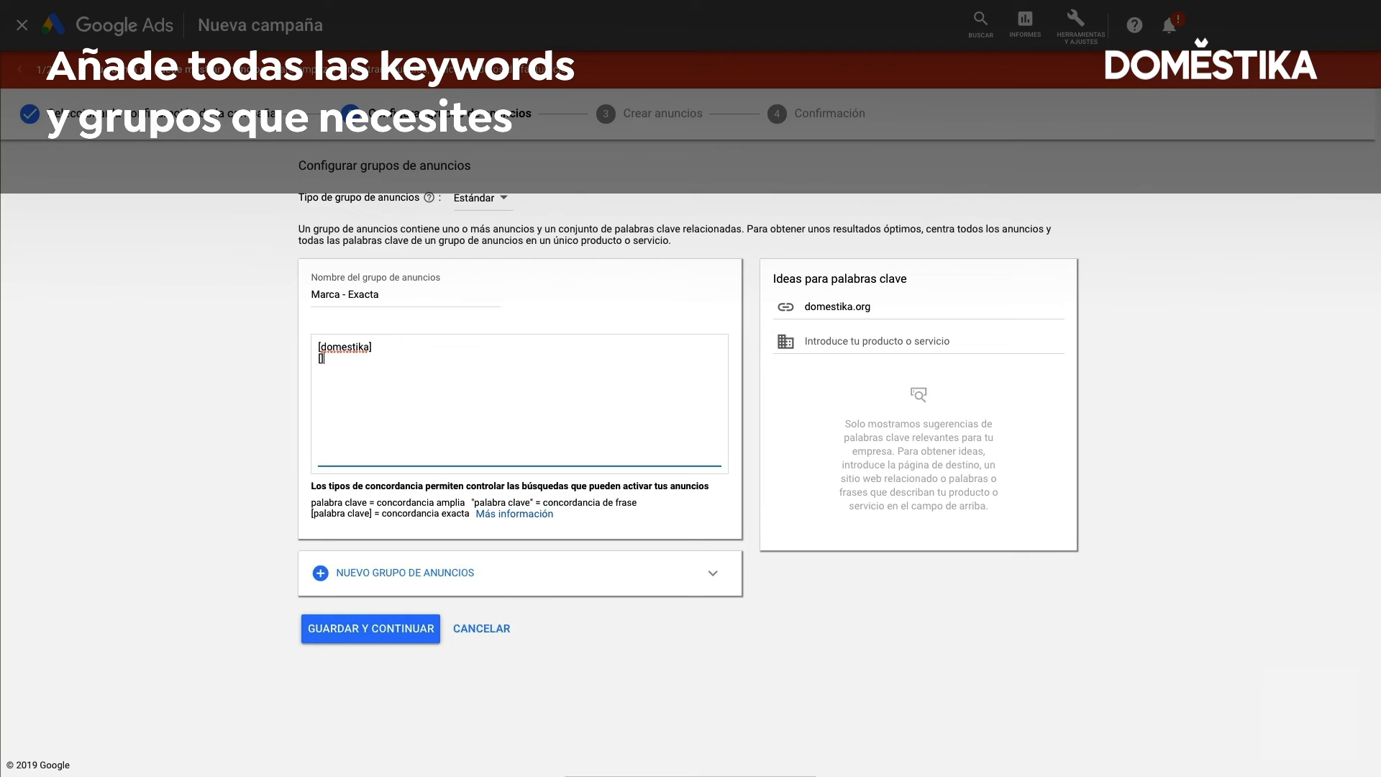
pyautogui.write('domestika.org')
pyautogui.press('Right')
pyautogui.press('Return')
pyautogui.write('[www].domestika')
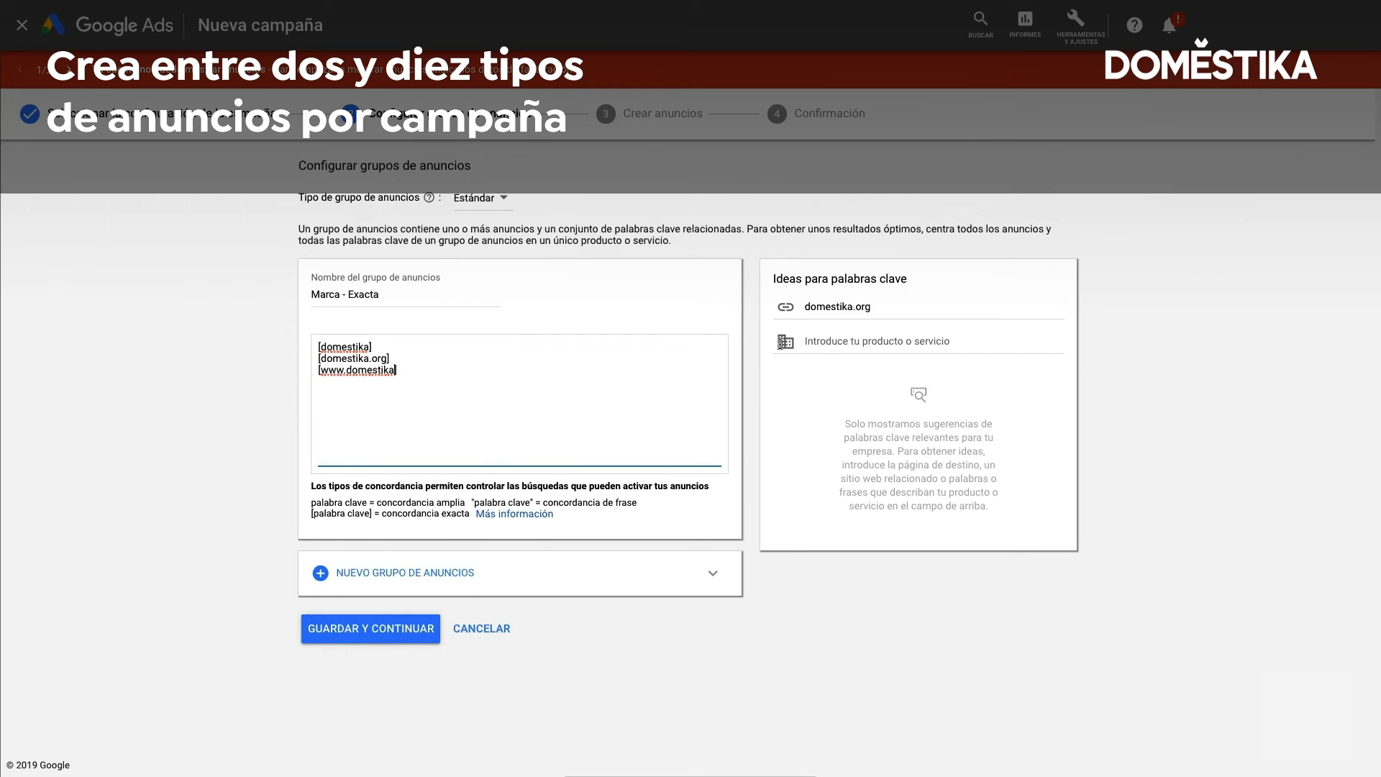
pyautogui.click(809, 343)
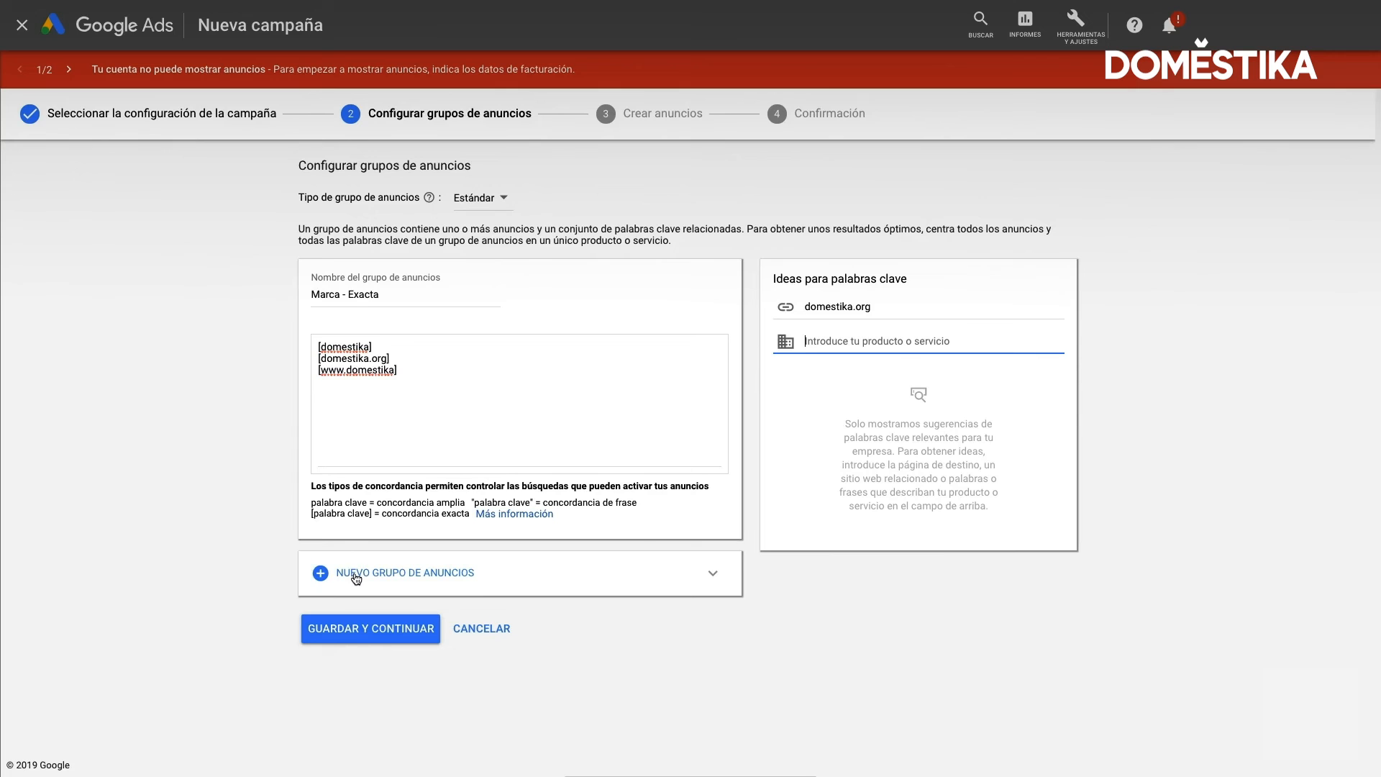
# Add a second ad group and name it "G+M"
pyautogui.click(320, 574)
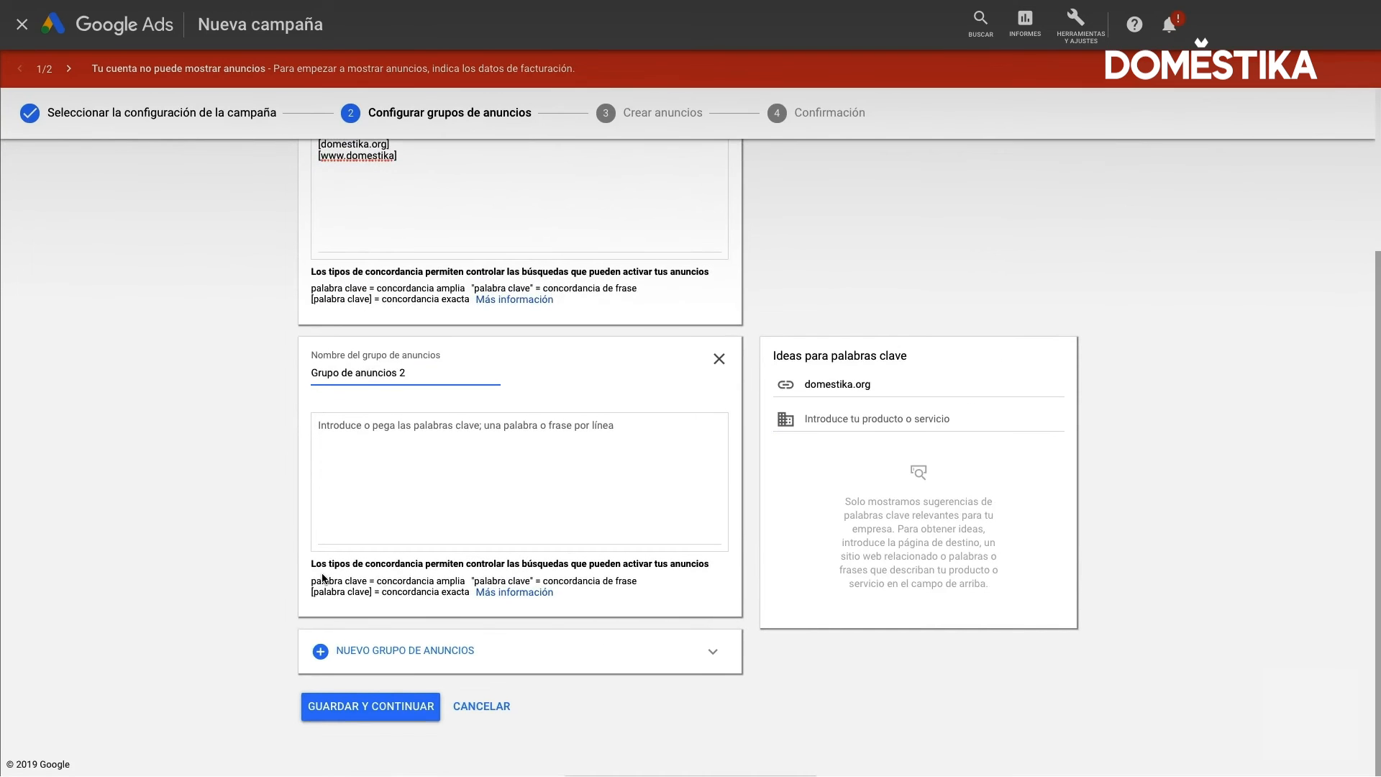
pyautogui.tripleClick(376, 374)
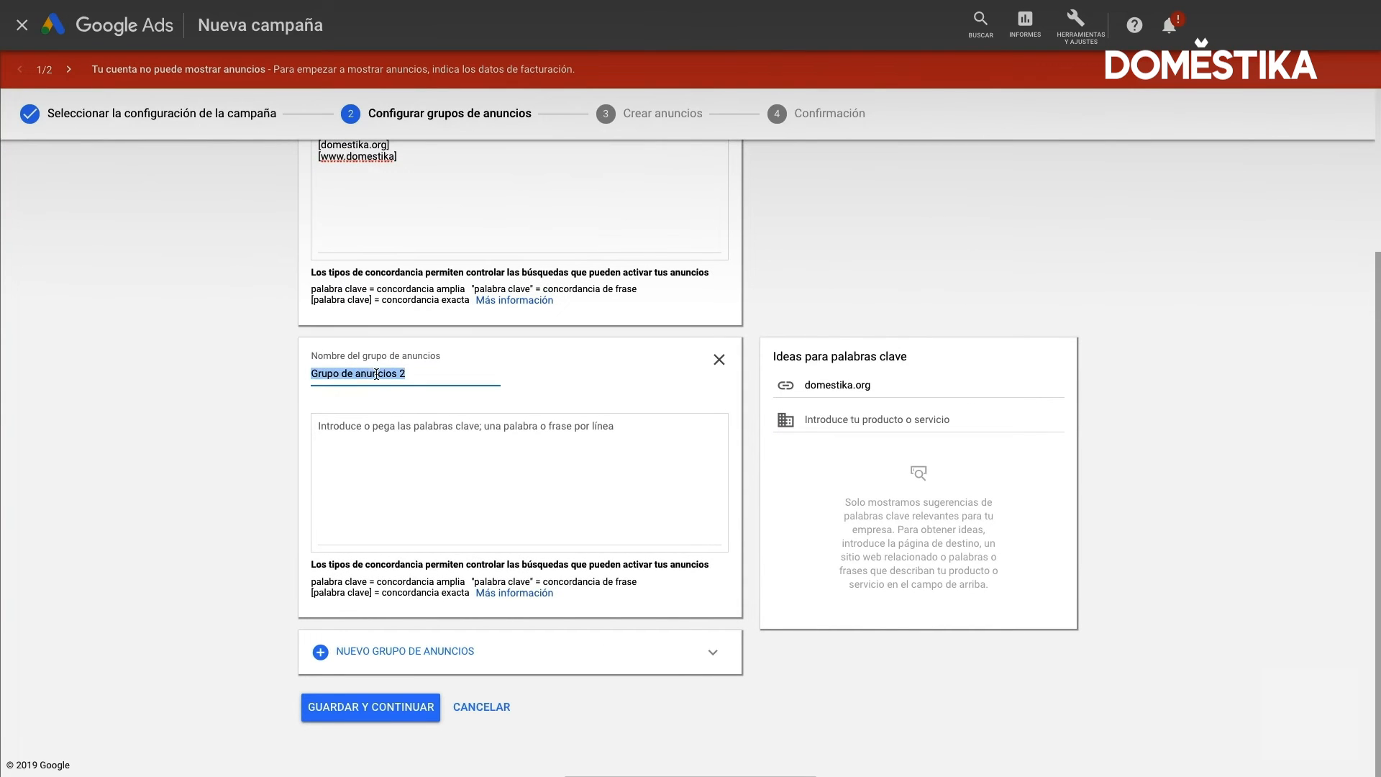
pyautogui.write('G+M')
pyautogui.scroll(1, 313, 378)
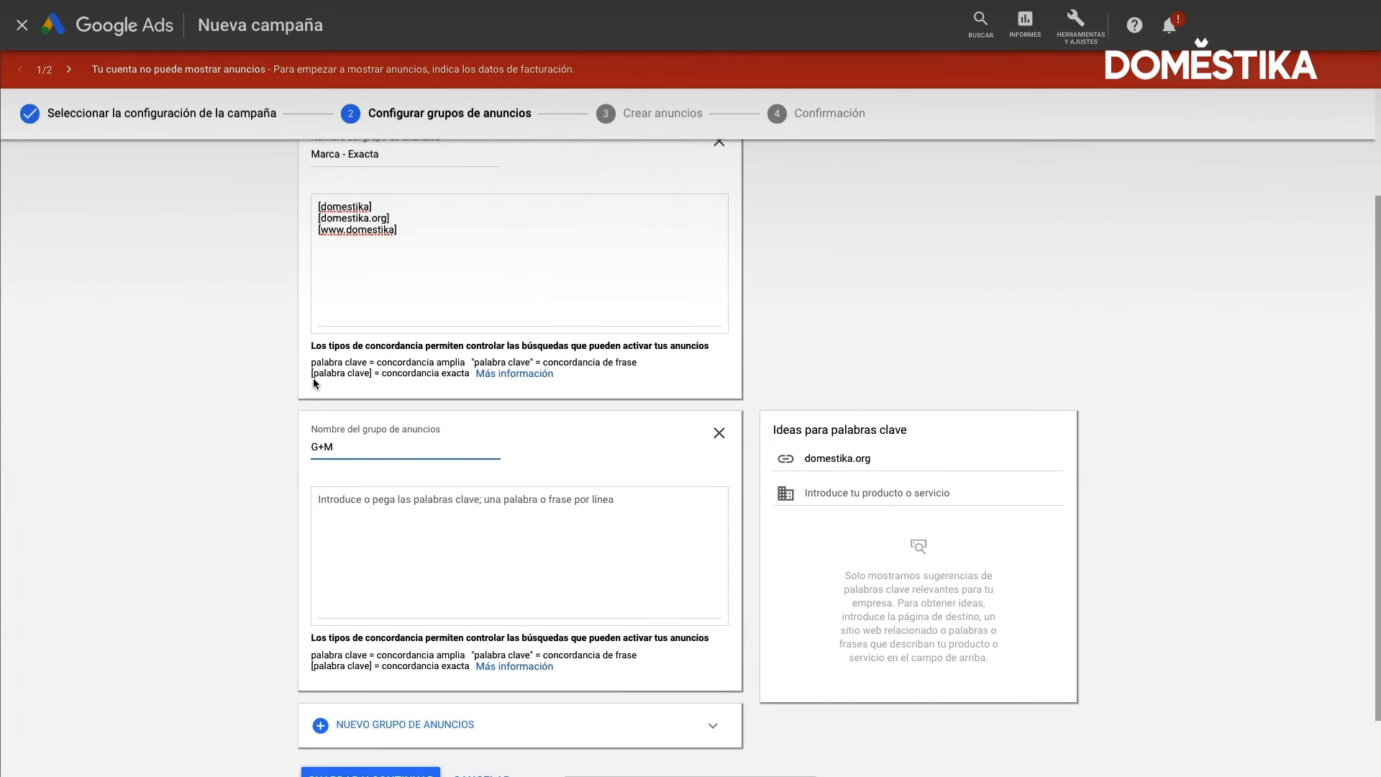
pyautogui.scroll(1, 313, 378)
# Enter the keywords +domestika and +curso +domestika for the G+M ad group, and save the ad groups to continue to ad creation
pyautogui.click(361, 570)
pyautogui.write('+domestika')
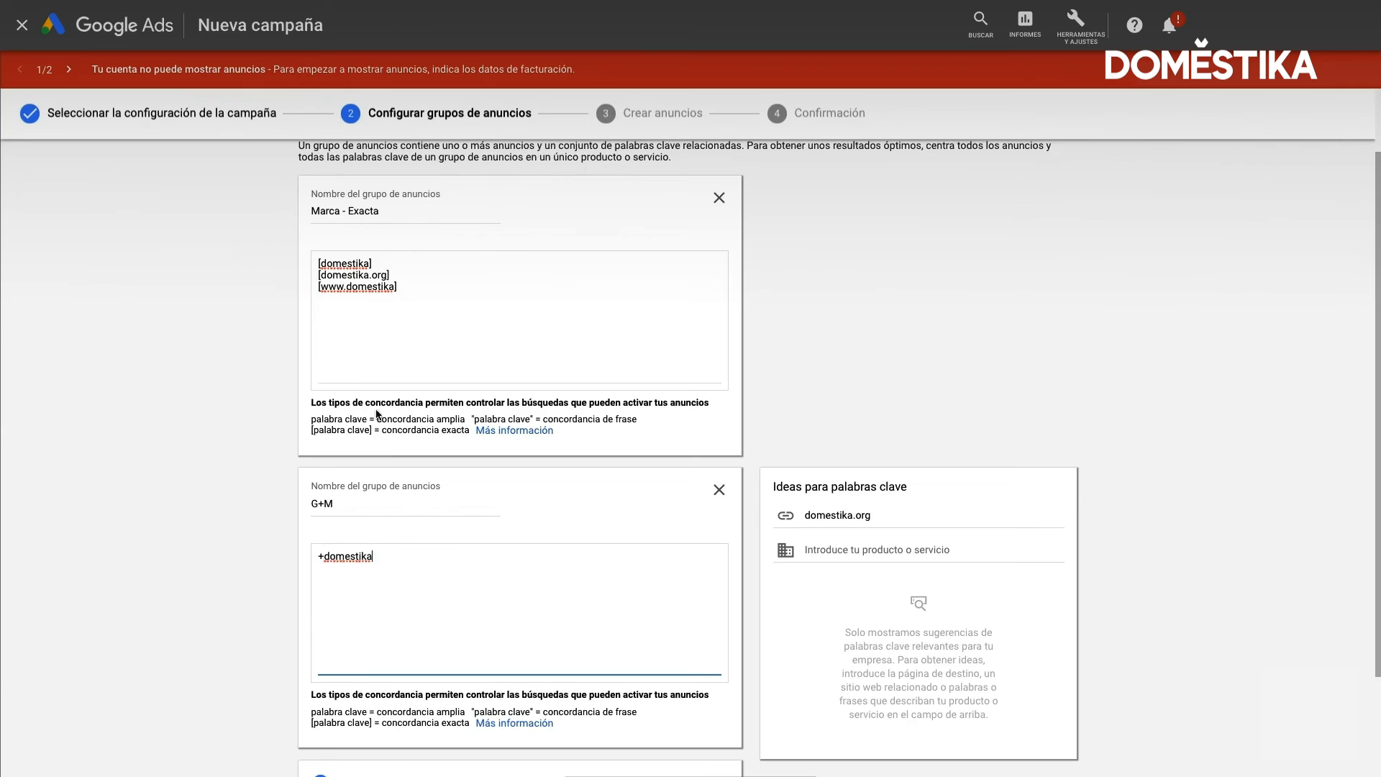
pyautogui.scroll(-1, 391, 441)
pyautogui.press('Return')
pyautogui.write('+curso +domestika')
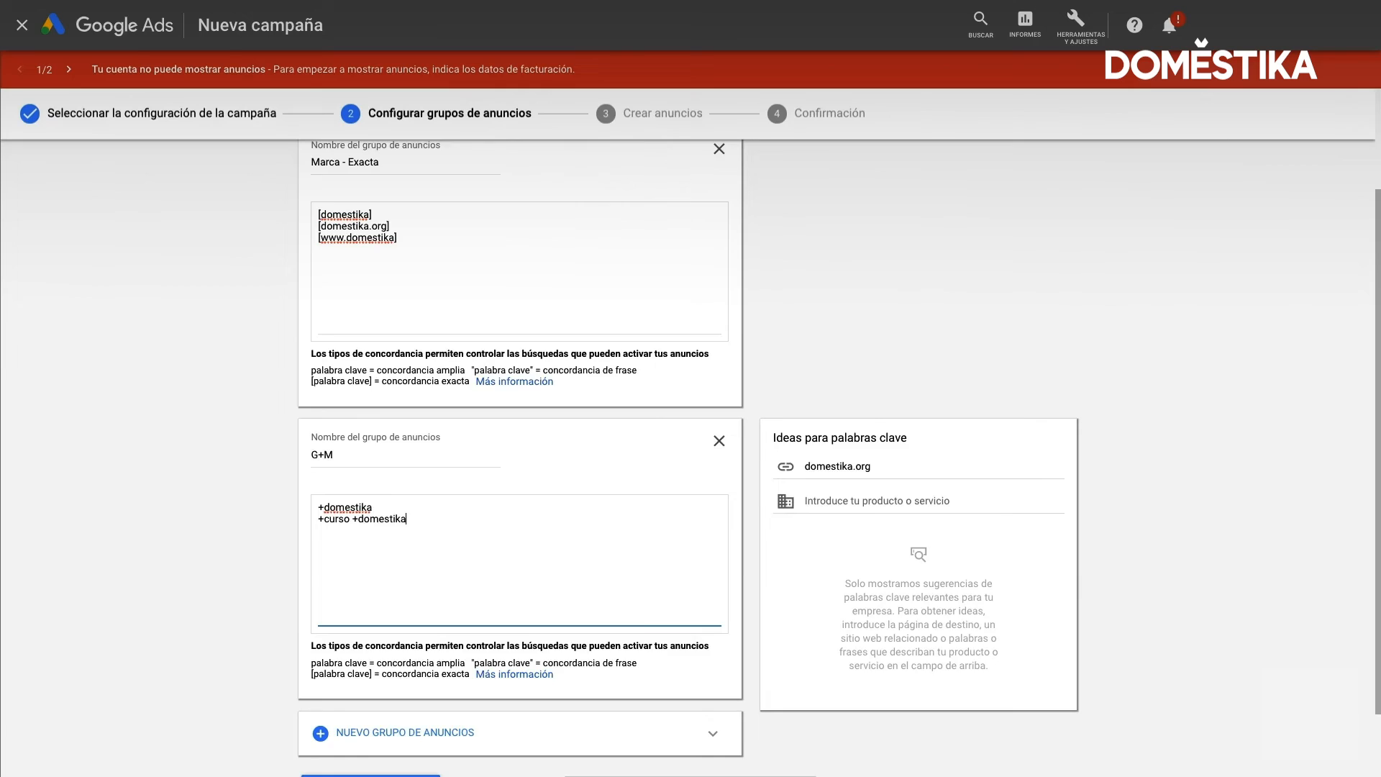
pyautogui.scroll(-2, 388, 458)
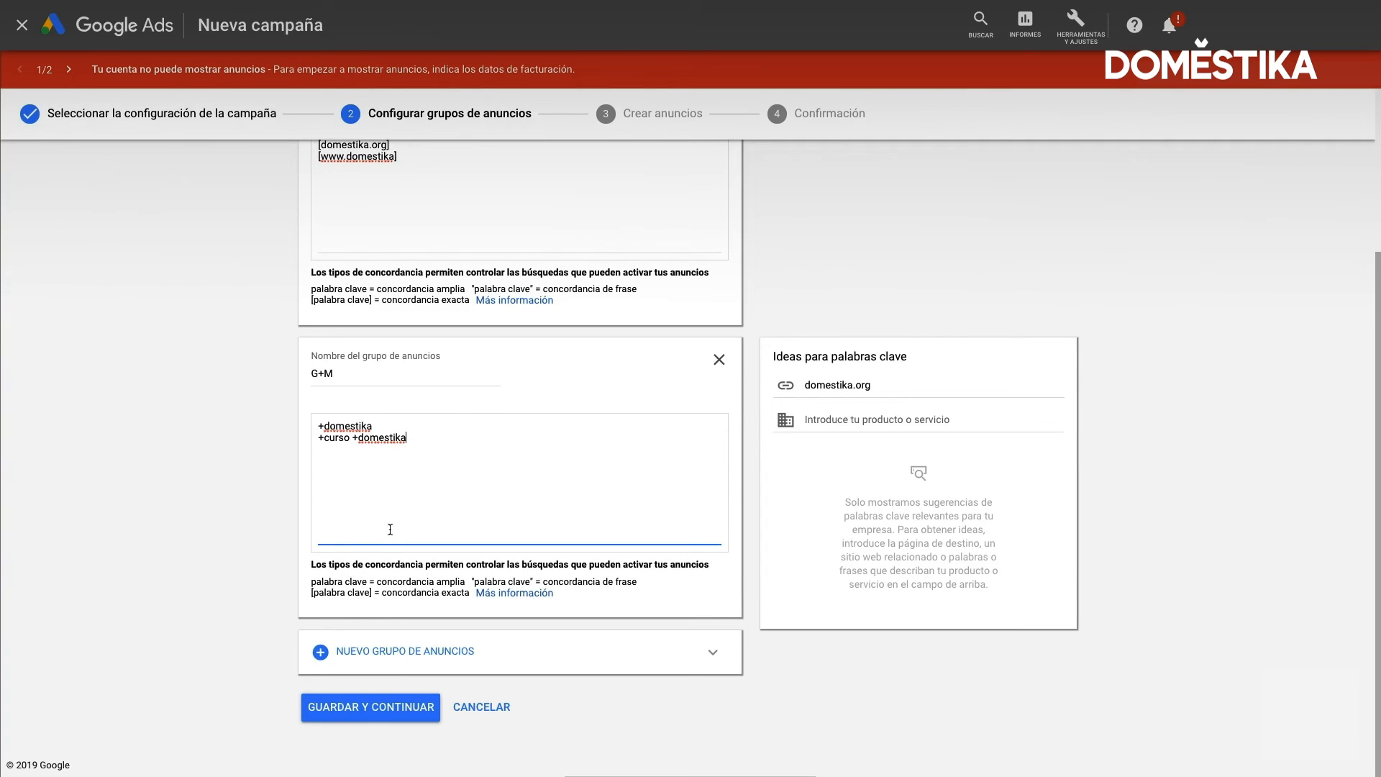
pyautogui.click(391, 699)
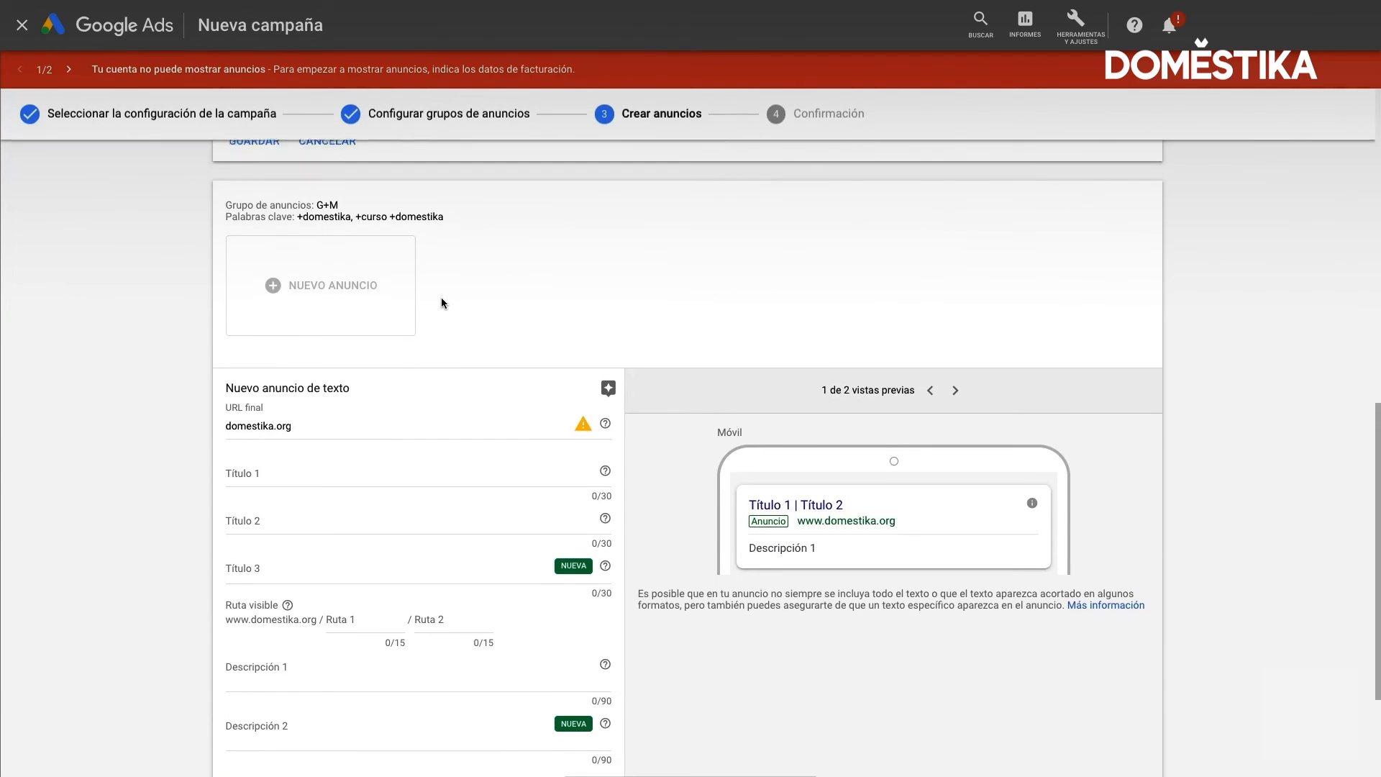
pyautogui.scroll(-1, 441, 298)
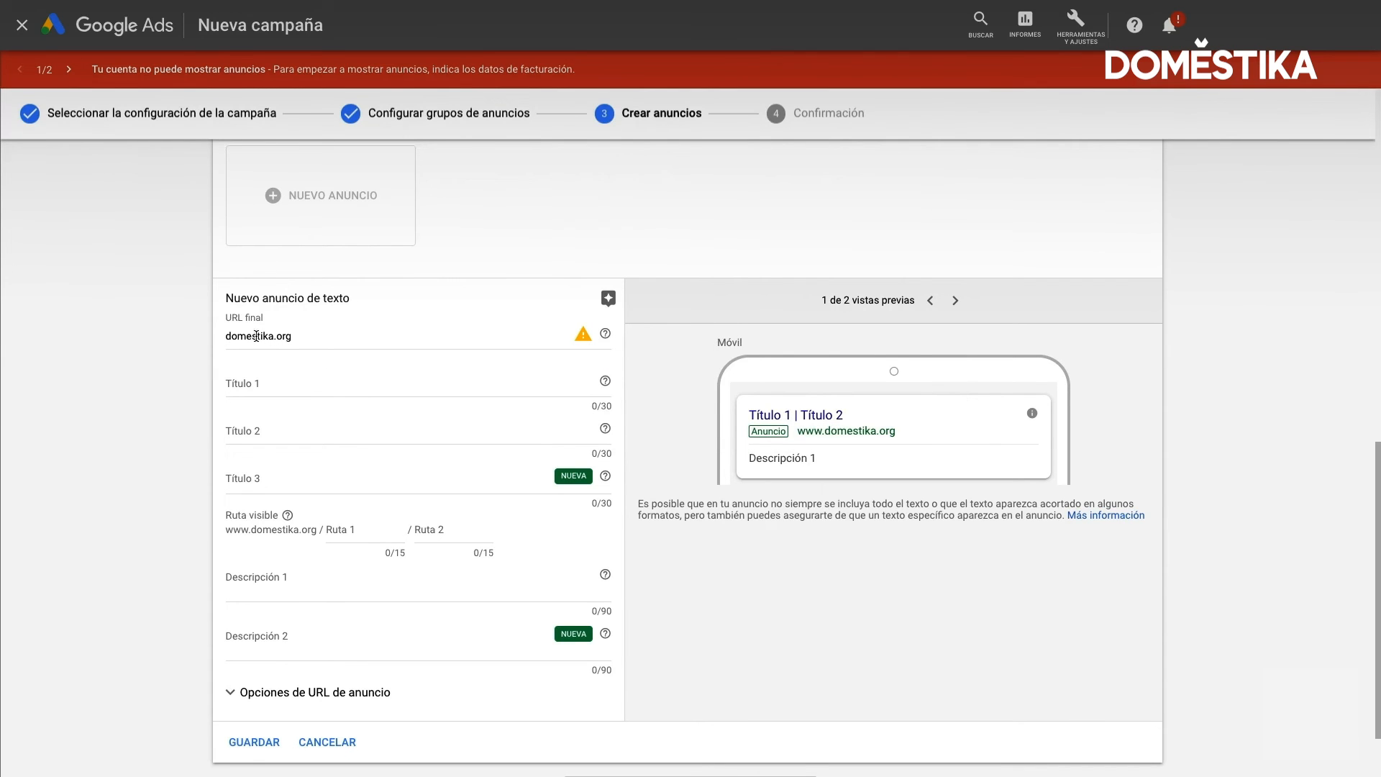
pyautogui.moveTo(584, 336)
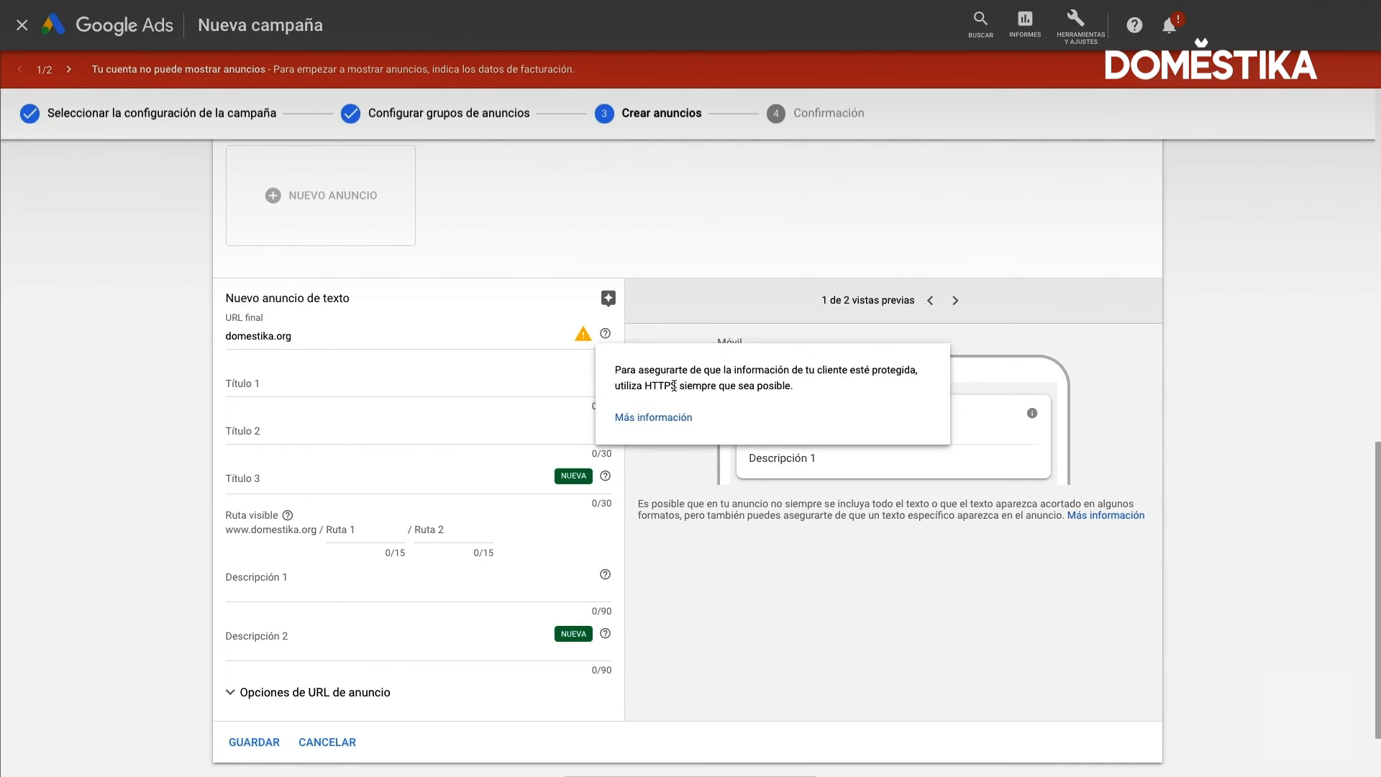
pyautogui.click(226, 336)
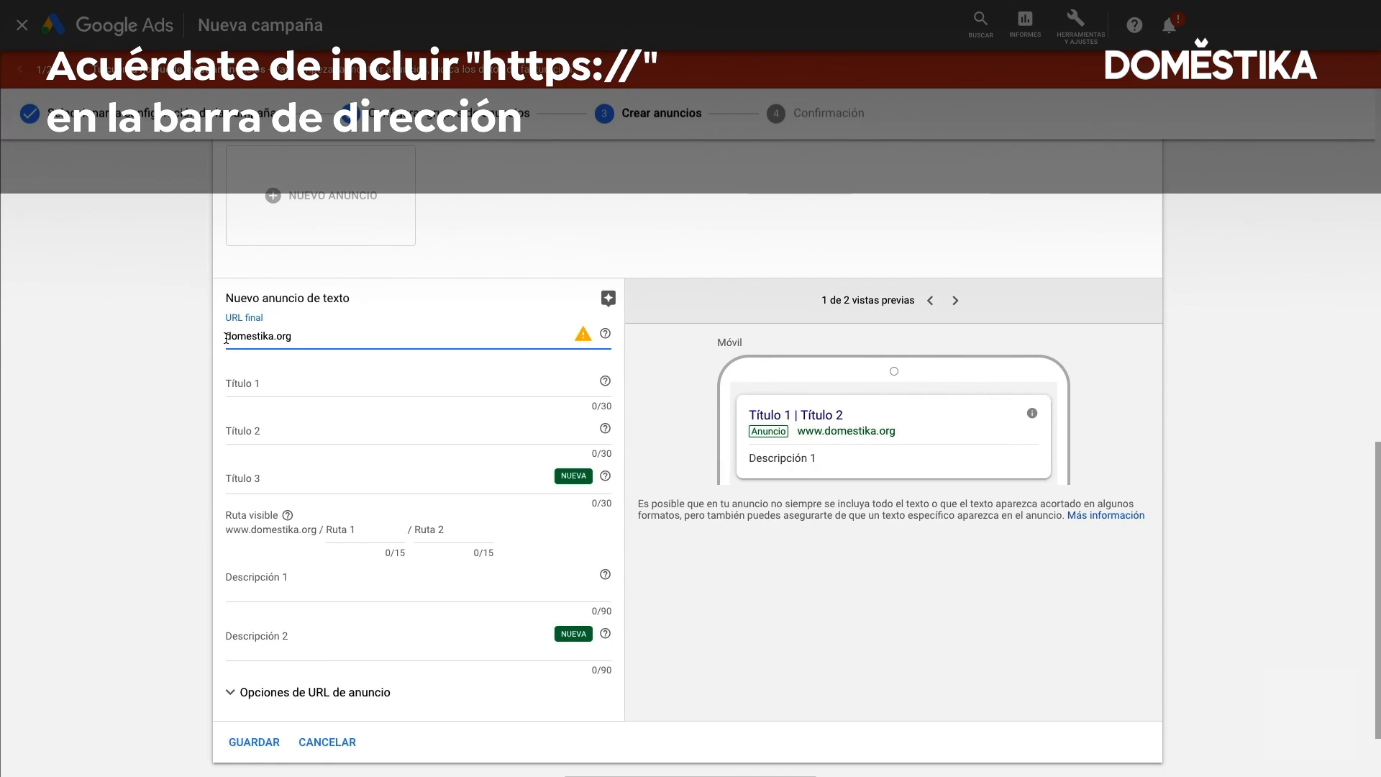
pyautogui.write('htt')
pyautogui.write('ps')
pyautogui.write('://w')
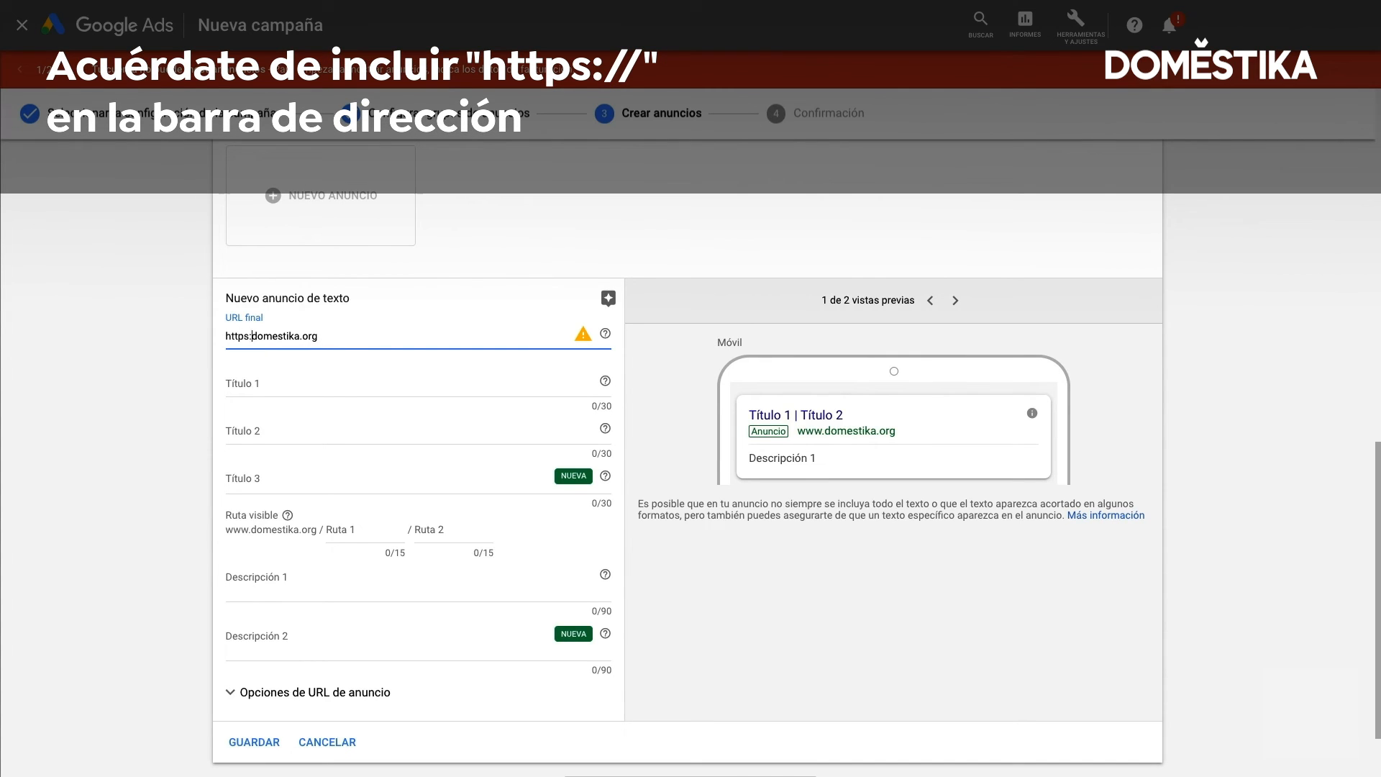
pyautogui.write('ww')
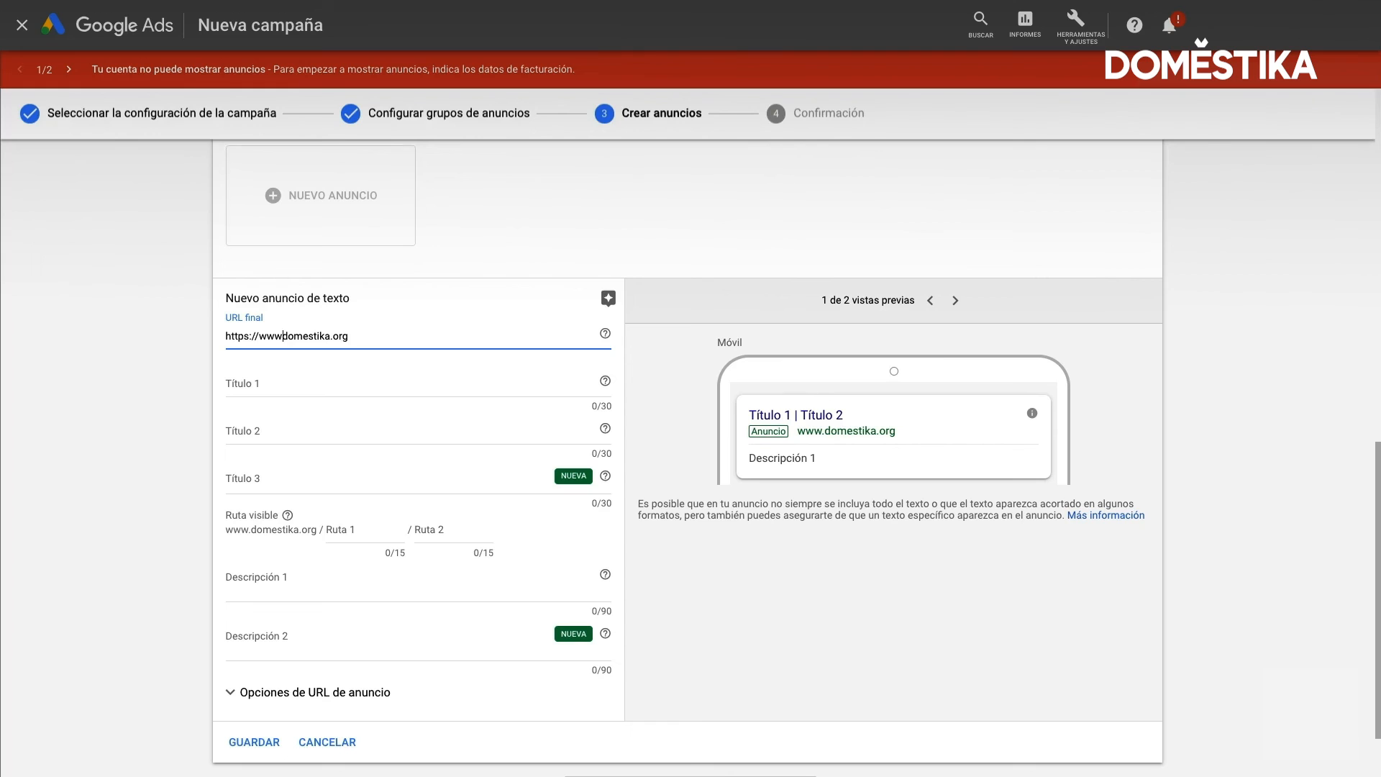
pyautogui.write('.')
# Switch the ad preview to the Ordenadores version and set Título 1 to "Cursos Domestika Online"
pyautogui.click(281, 386)
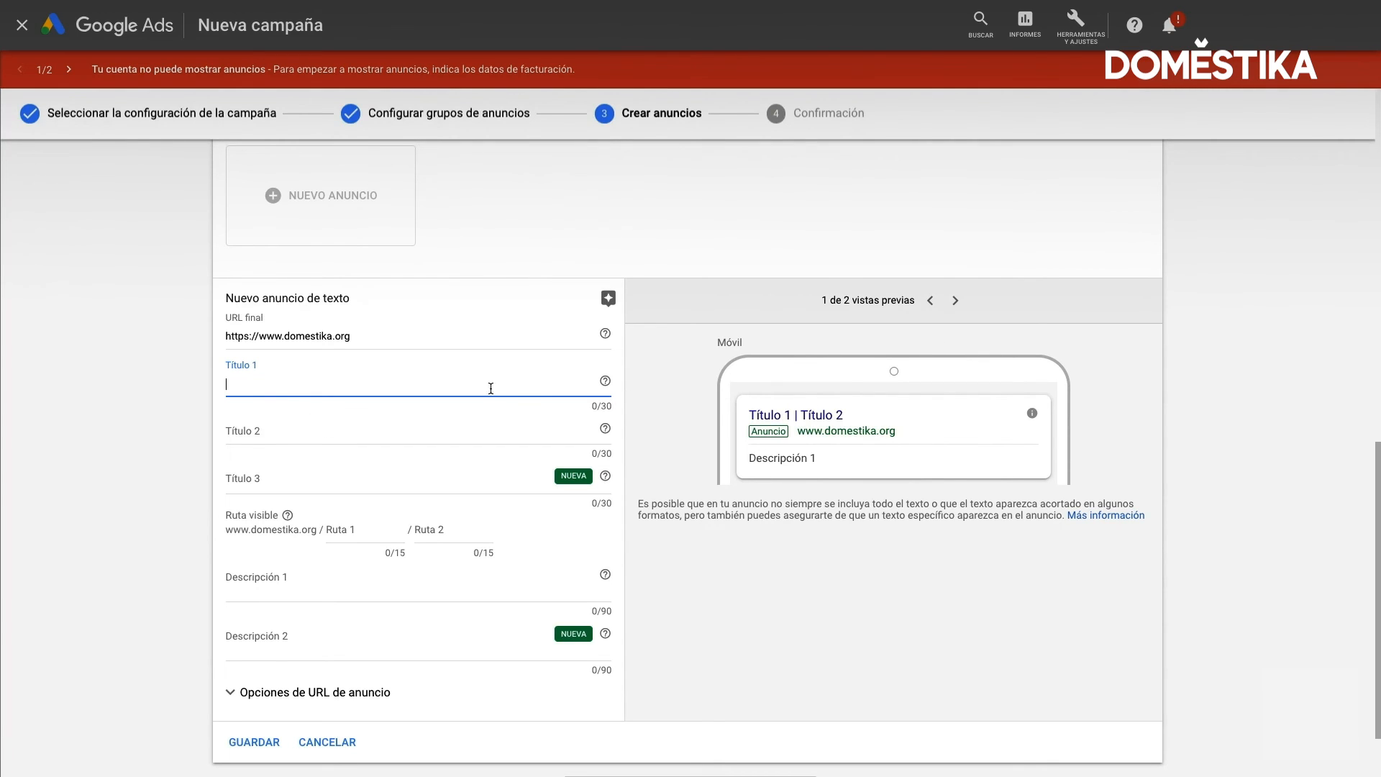
pyautogui.scroll(-1, 790, 396)
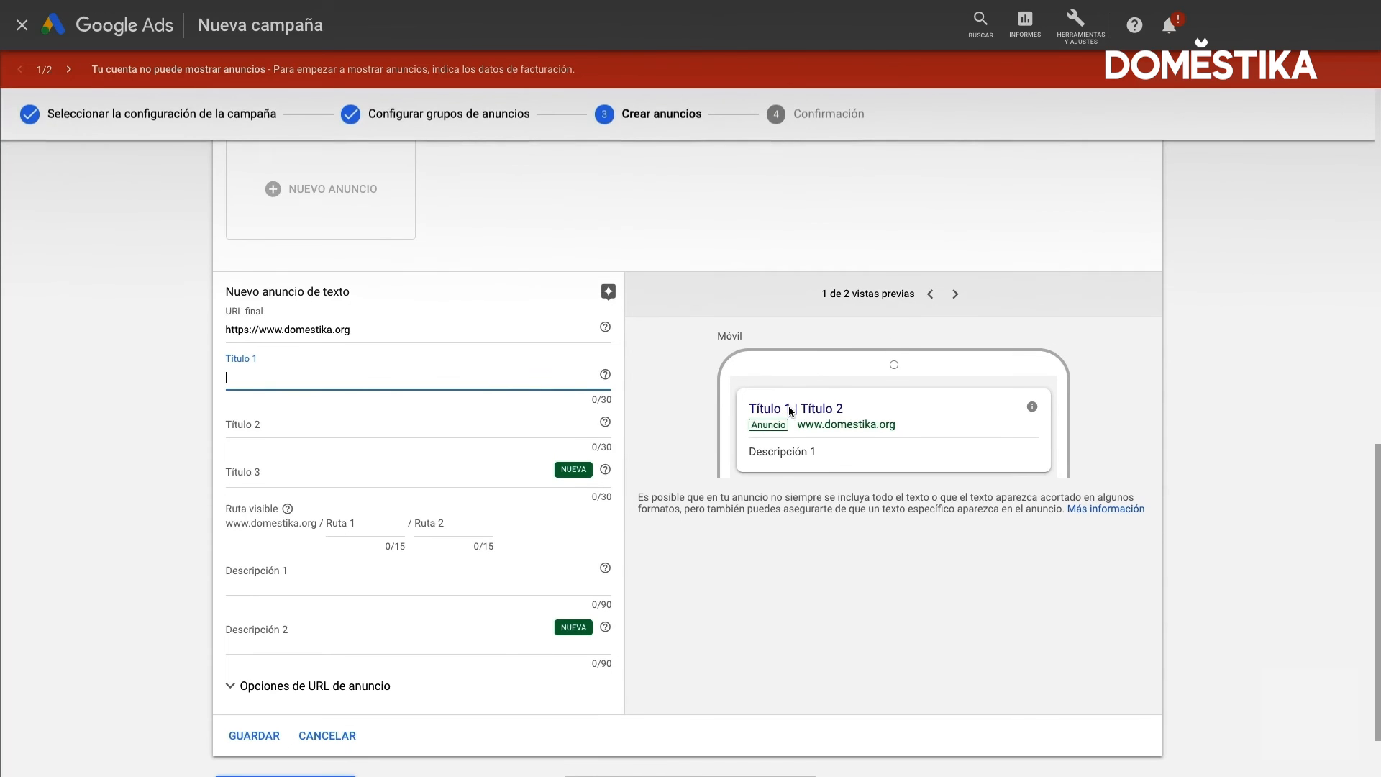
pyautogui.click(956, 285)
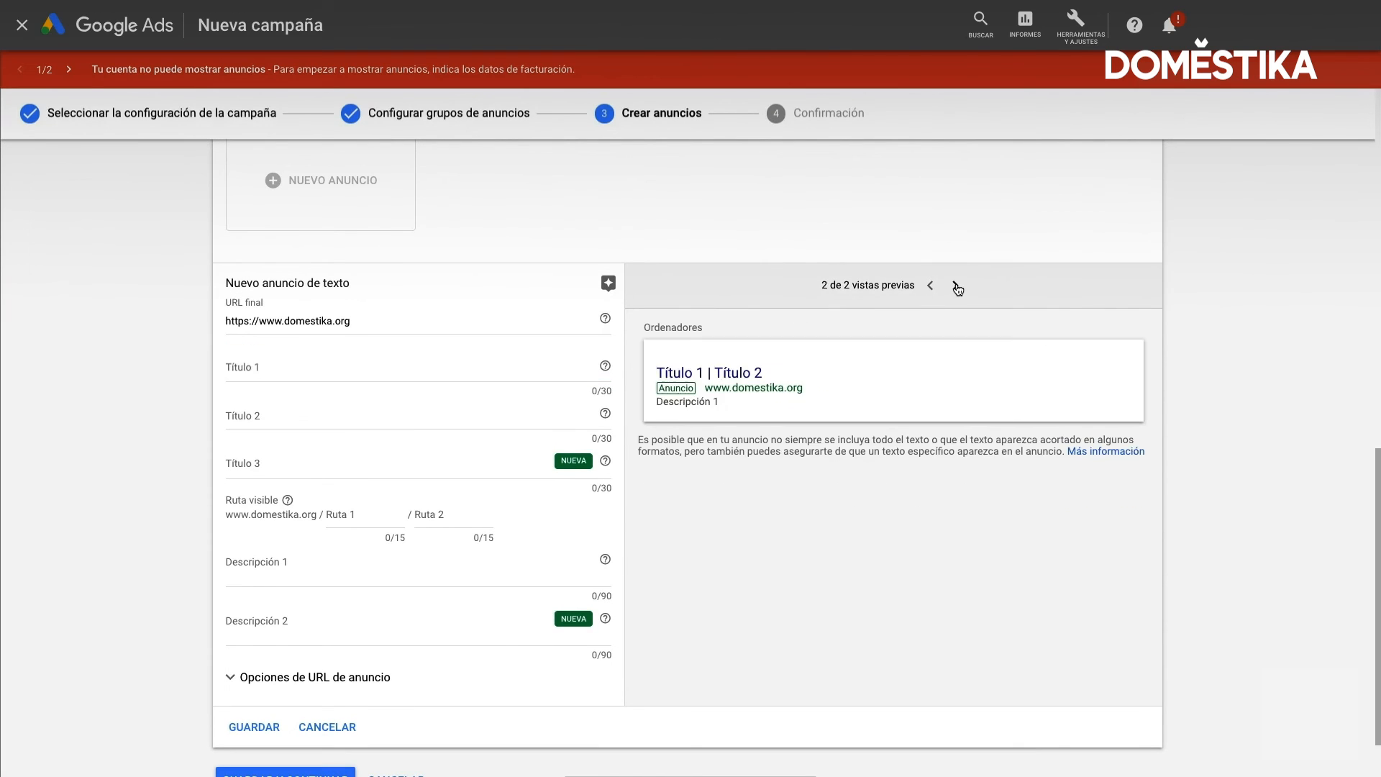
pyautogui.write('Cursos Domestika')
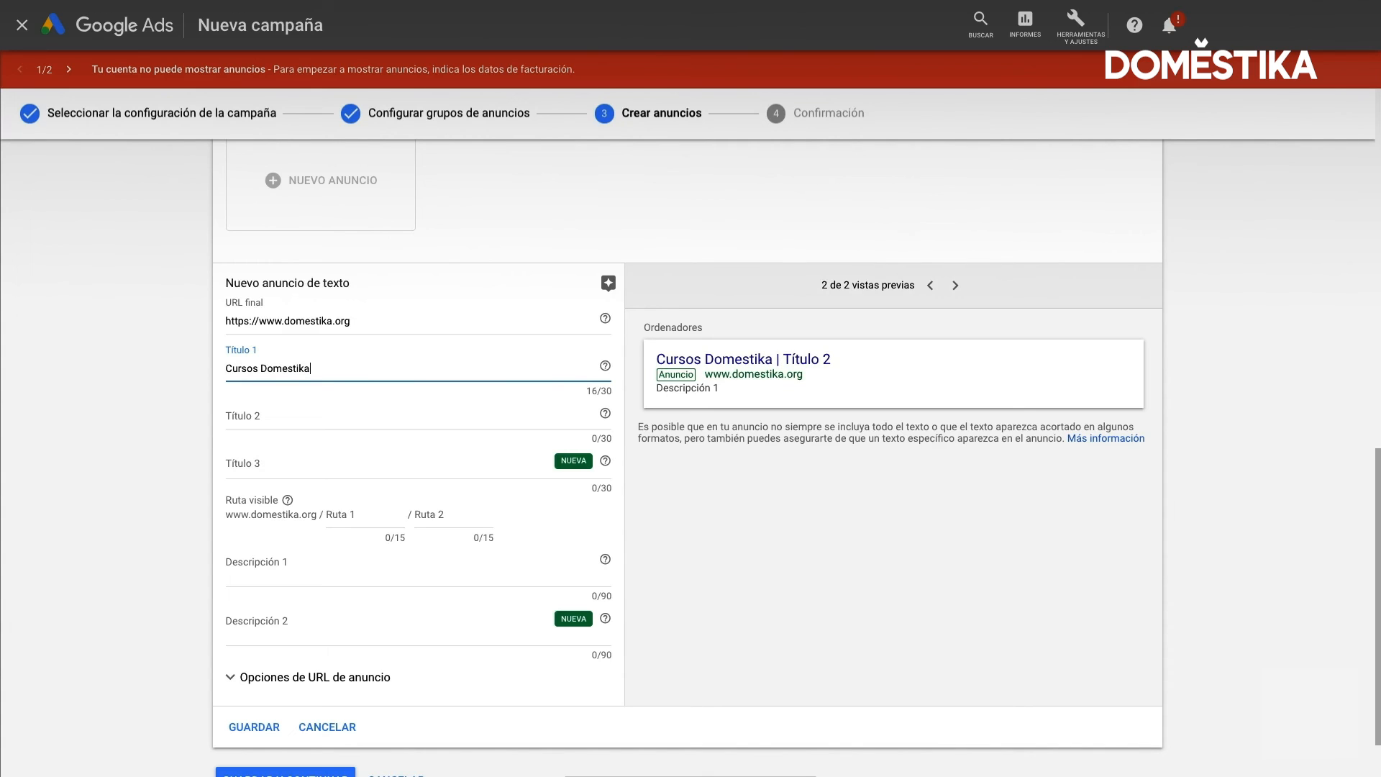
pyautogui.write(' Online')
# Set Título 2 to "En español" and Título 3 to "Creativos" in the G+M text ad
pyautogui.click(298, 420)
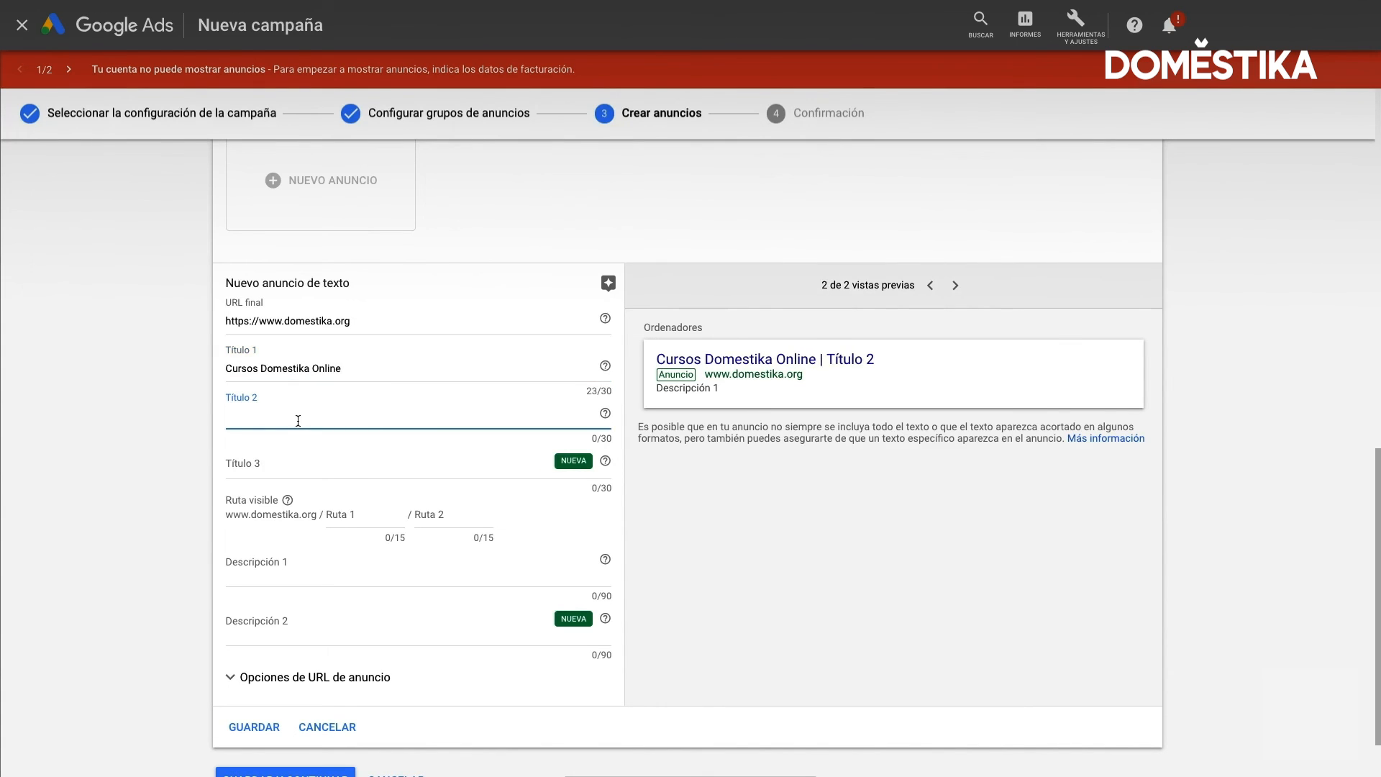
pyautogui.write('En español')
pyautogui.click(272, 472)
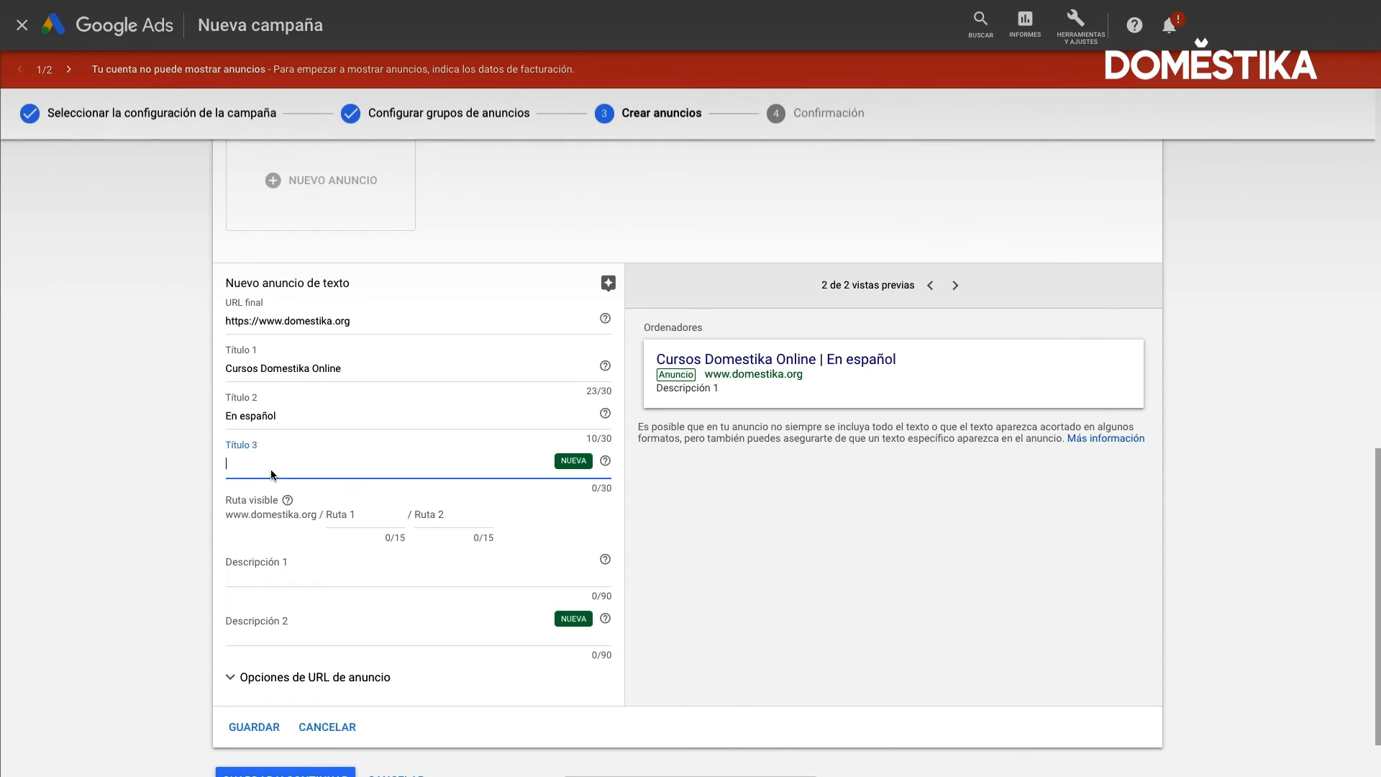
pyautogui.write('Creat')
pyautogui.write('ivos')
pyautogui.click(586, 487)
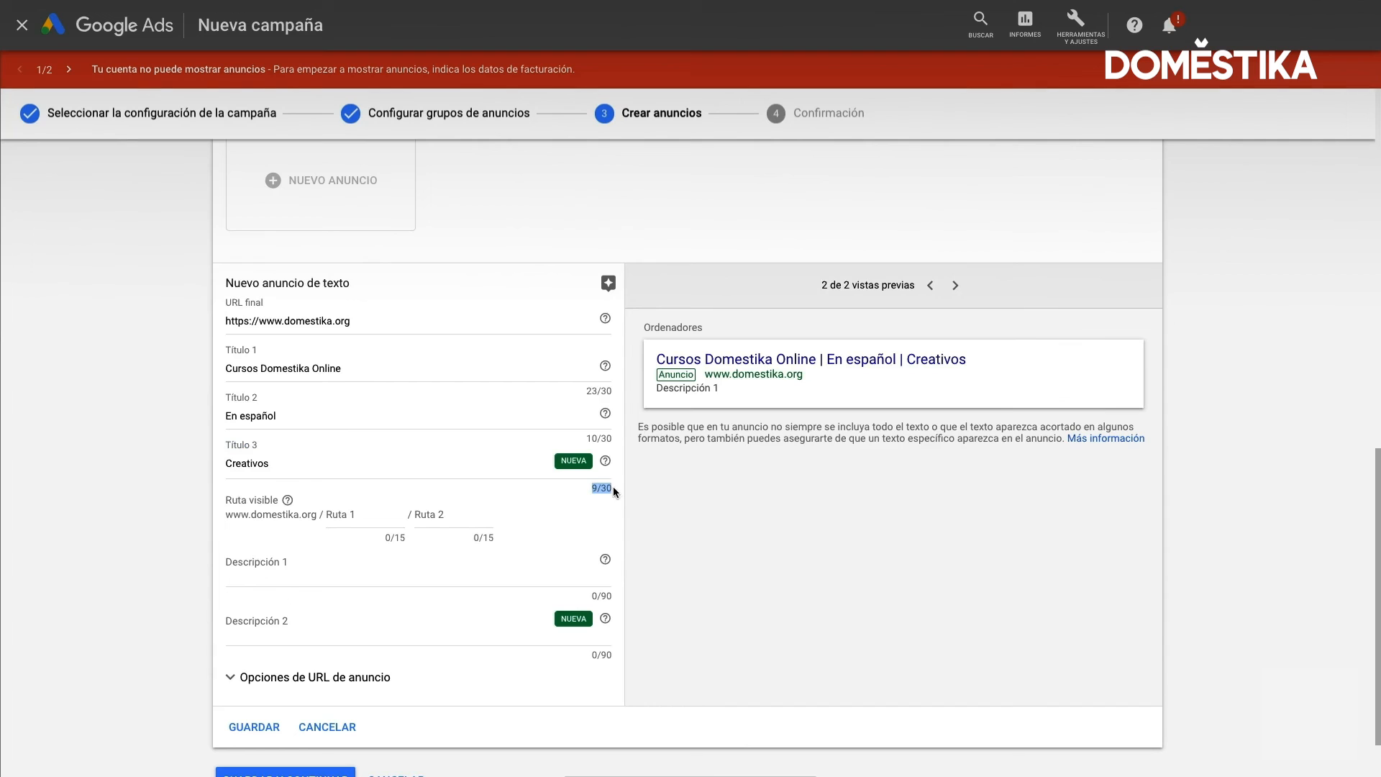
# Set the ad's first visible path to "cursos" and review how Ruta visible differs from the final URL
pyautogui.click(351, 516)
pyautogui.scroll(1, 361, 515)
pyautogui.write('cursos')
pyautogui.click(344, 596)
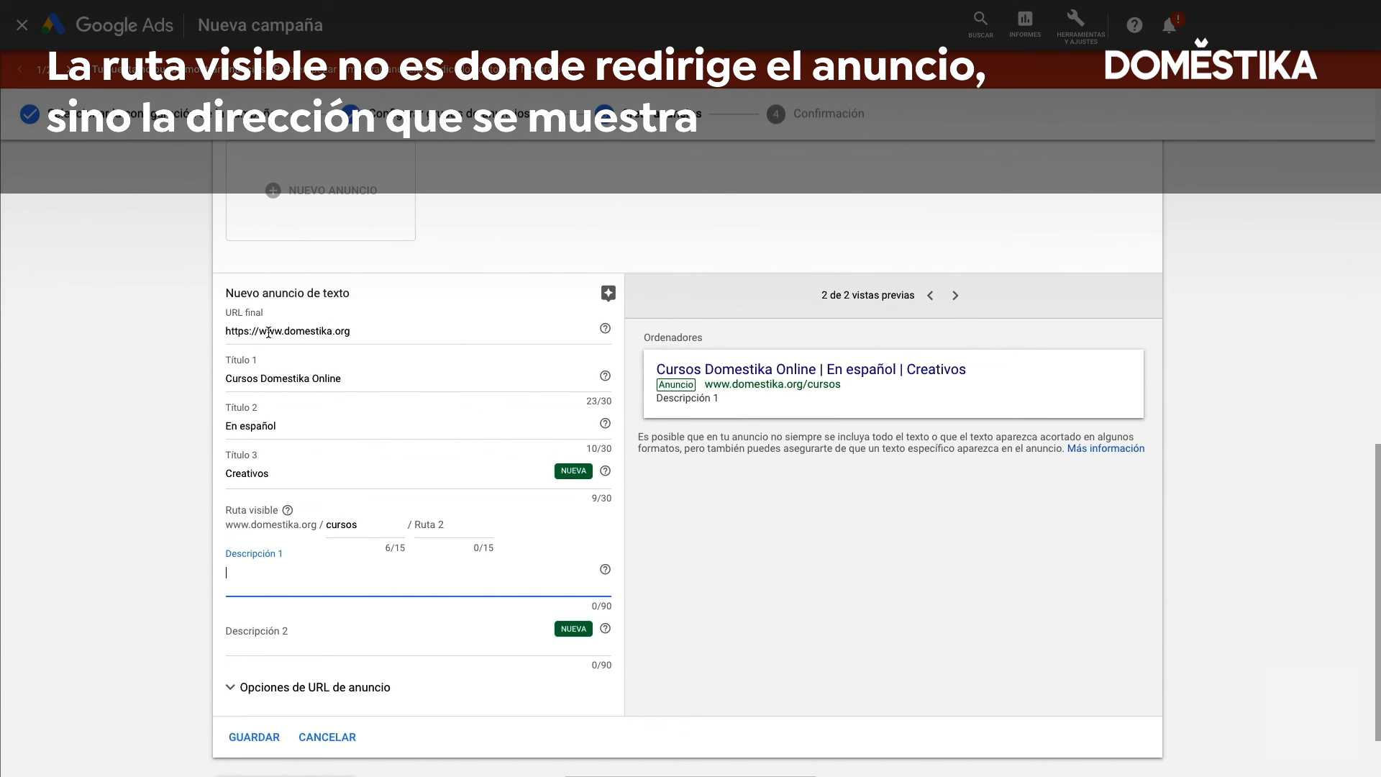
pyautogui.moveTo(269, 333); pyautogui.dragTo(414, 338)
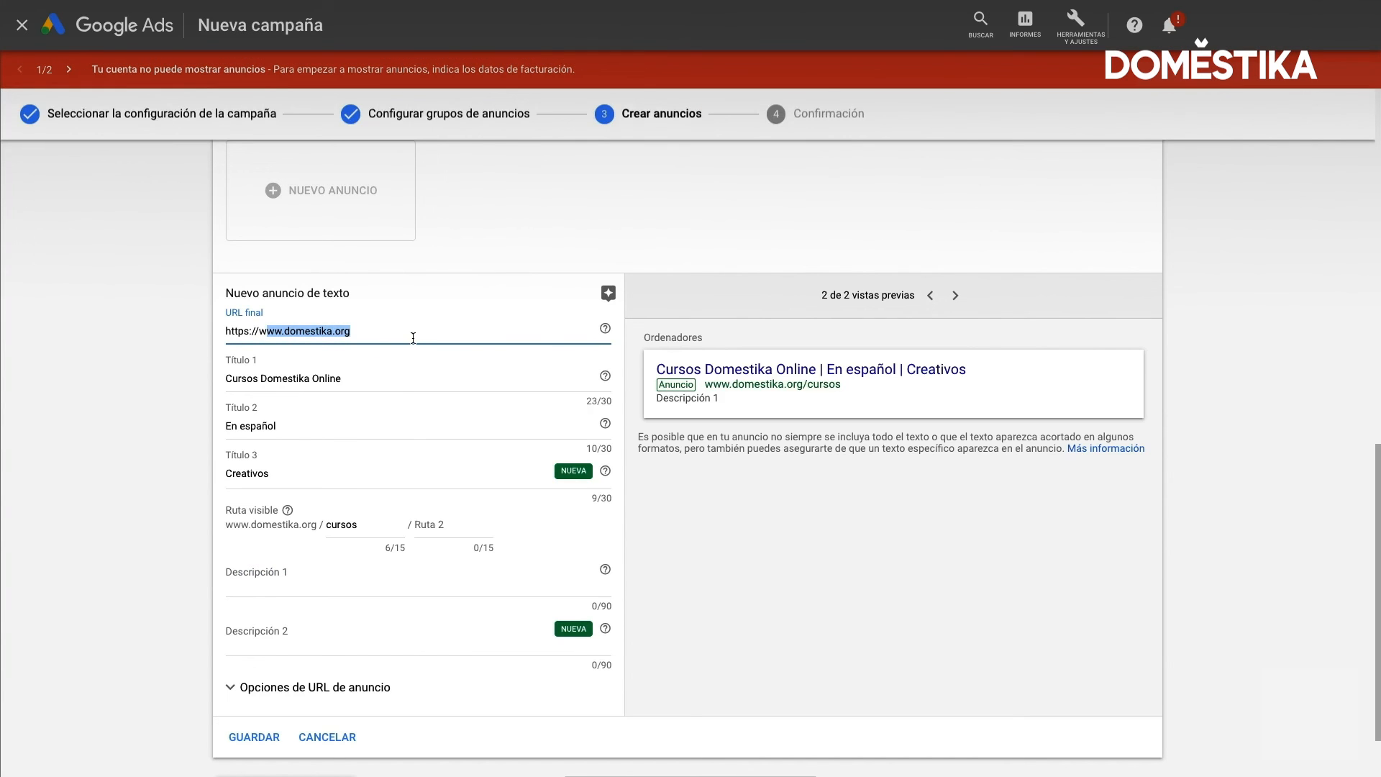
pyautogui.moveTo(746, 384); pyautogui.dragTo(823, 386)
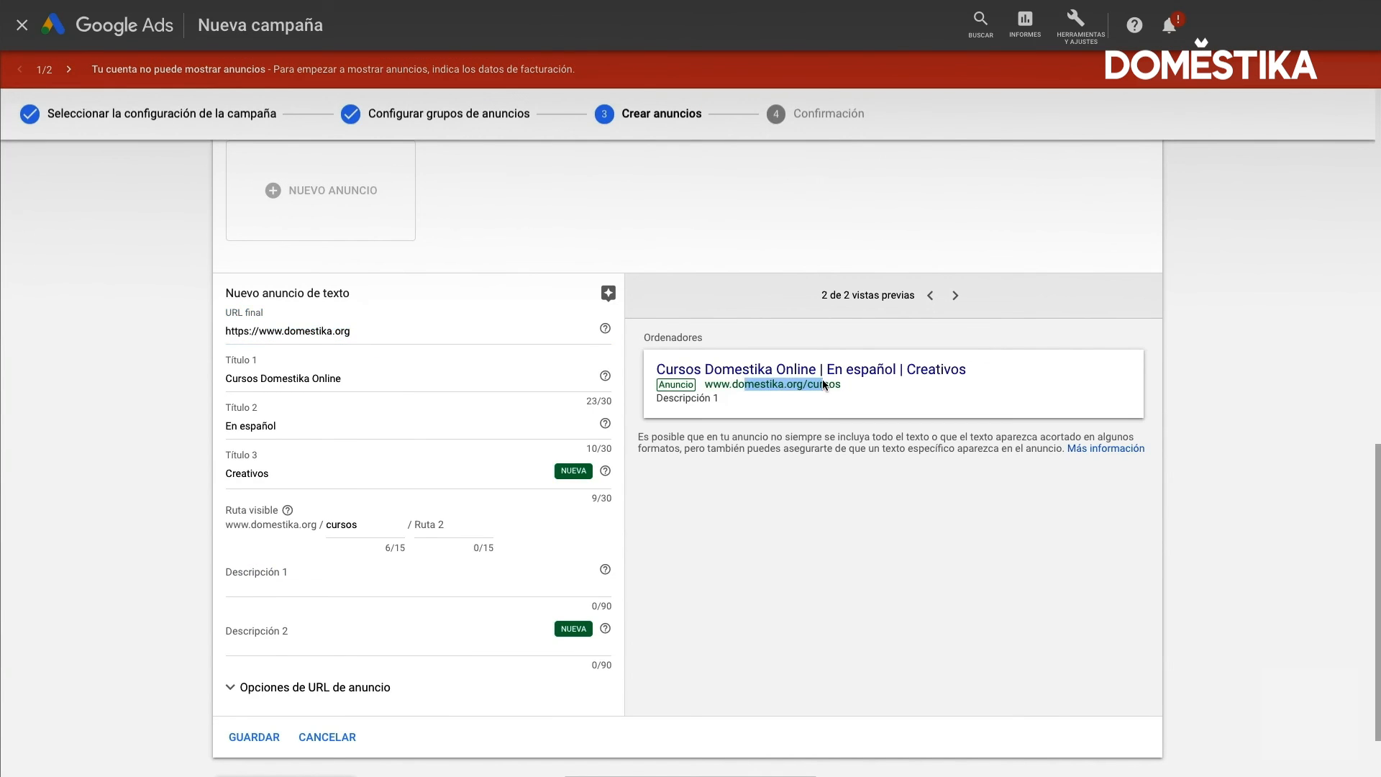
pyautogui.click(286, 512)
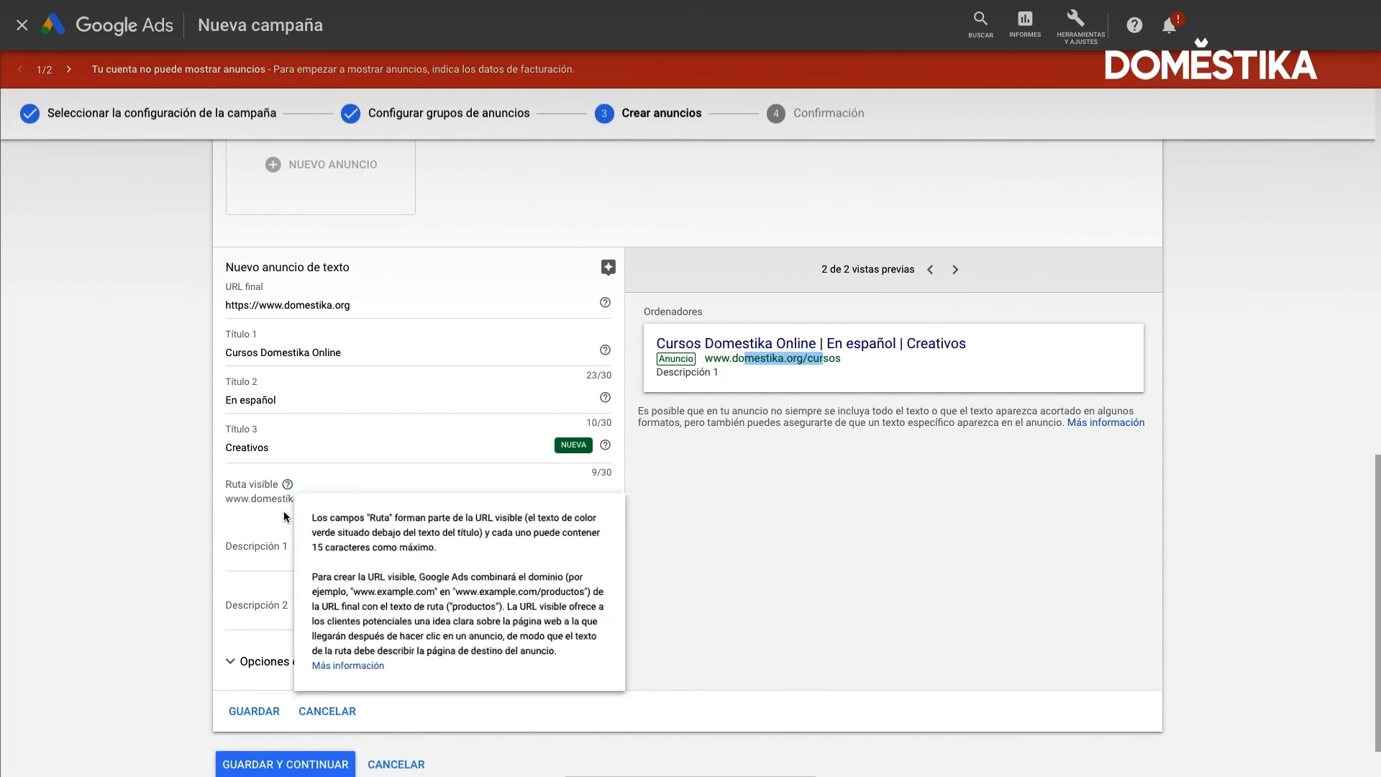
pyautogui.scroll(-1, 283, 511)
# Write Descripción 1 as "Categorías de Diseño gráfico, Craft, Ilustración", with the accent on Categorías
pyautogui.click(278, 500)
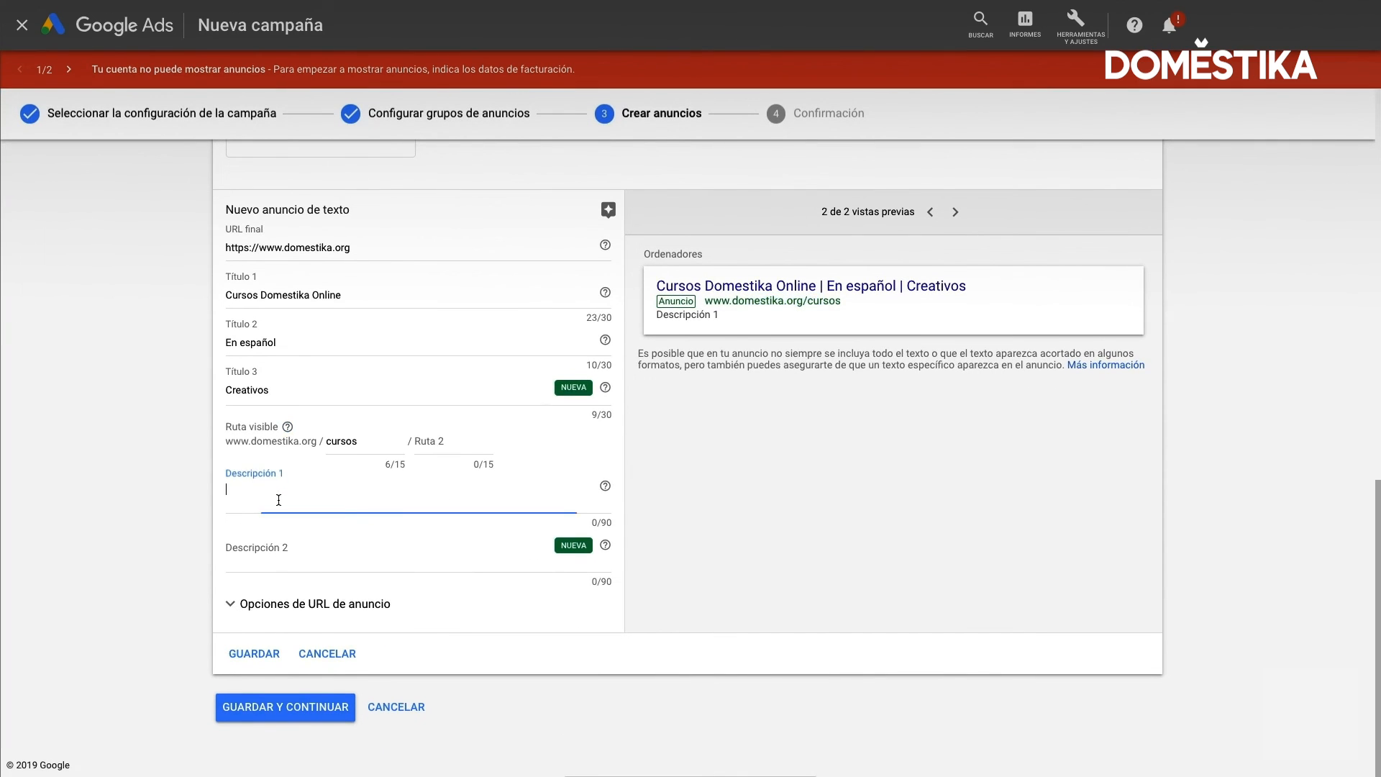
pyautogui.write('Ca')
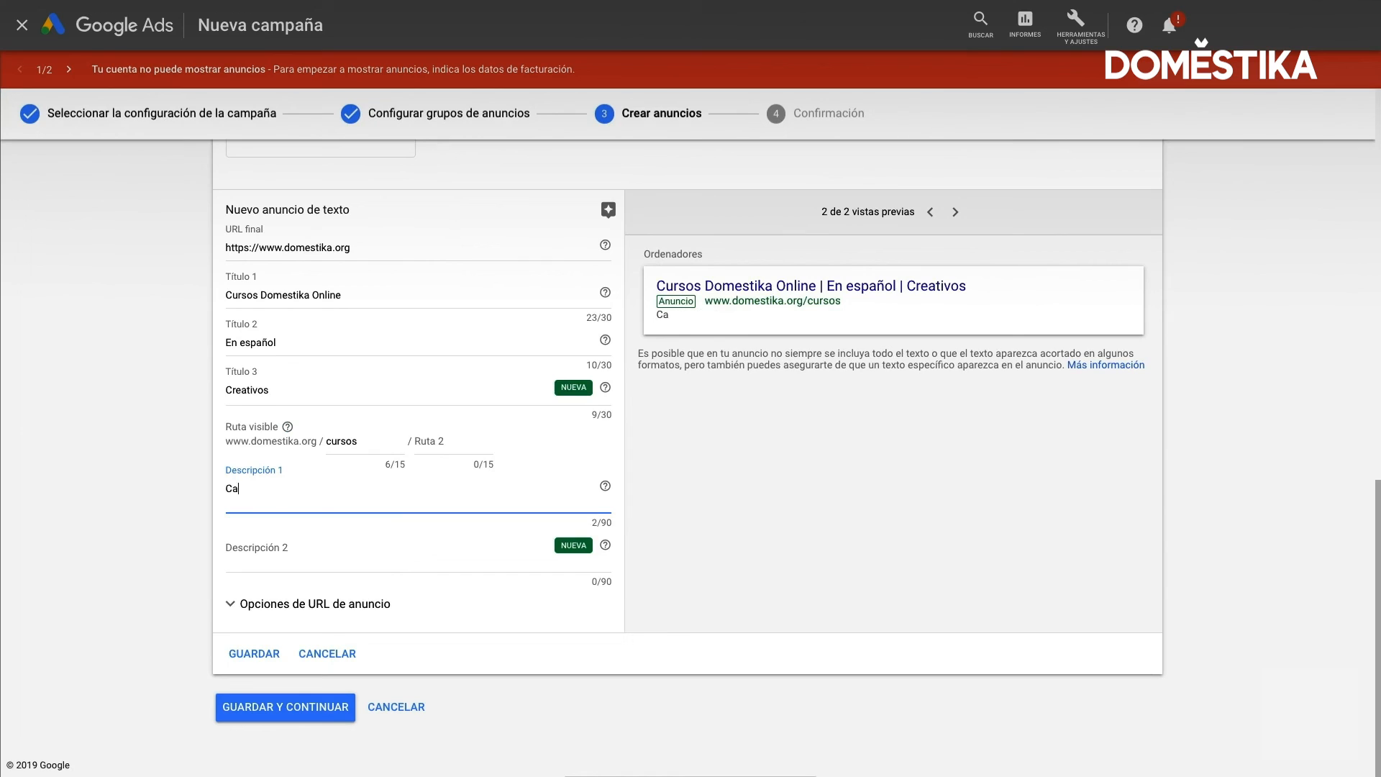
pyautogui.write('tegorias de Diseño gráfico, Craft, ')
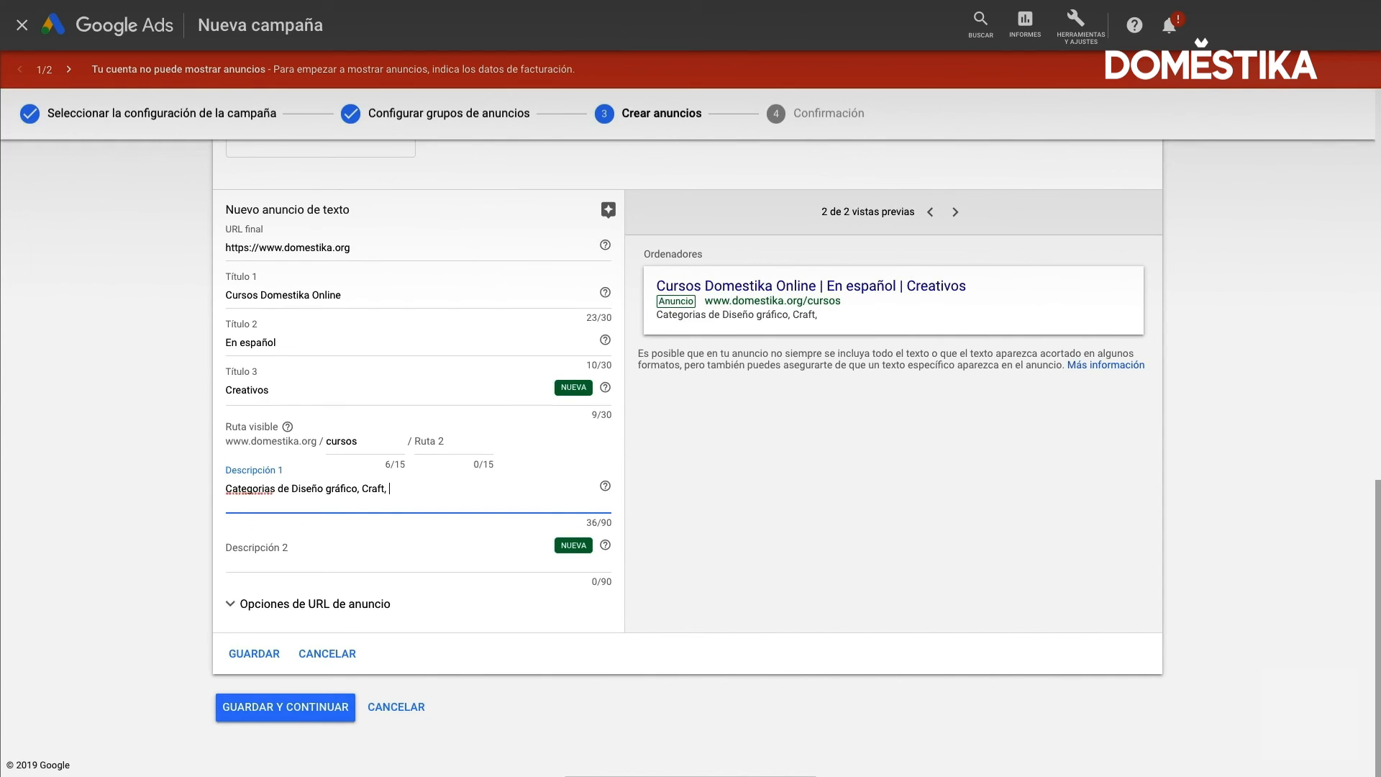
pyautogui.write('Ilustración..')
pyautogui.click(262, 485)
pyautogui.press('BackSpace')
pyautogui.write('í')
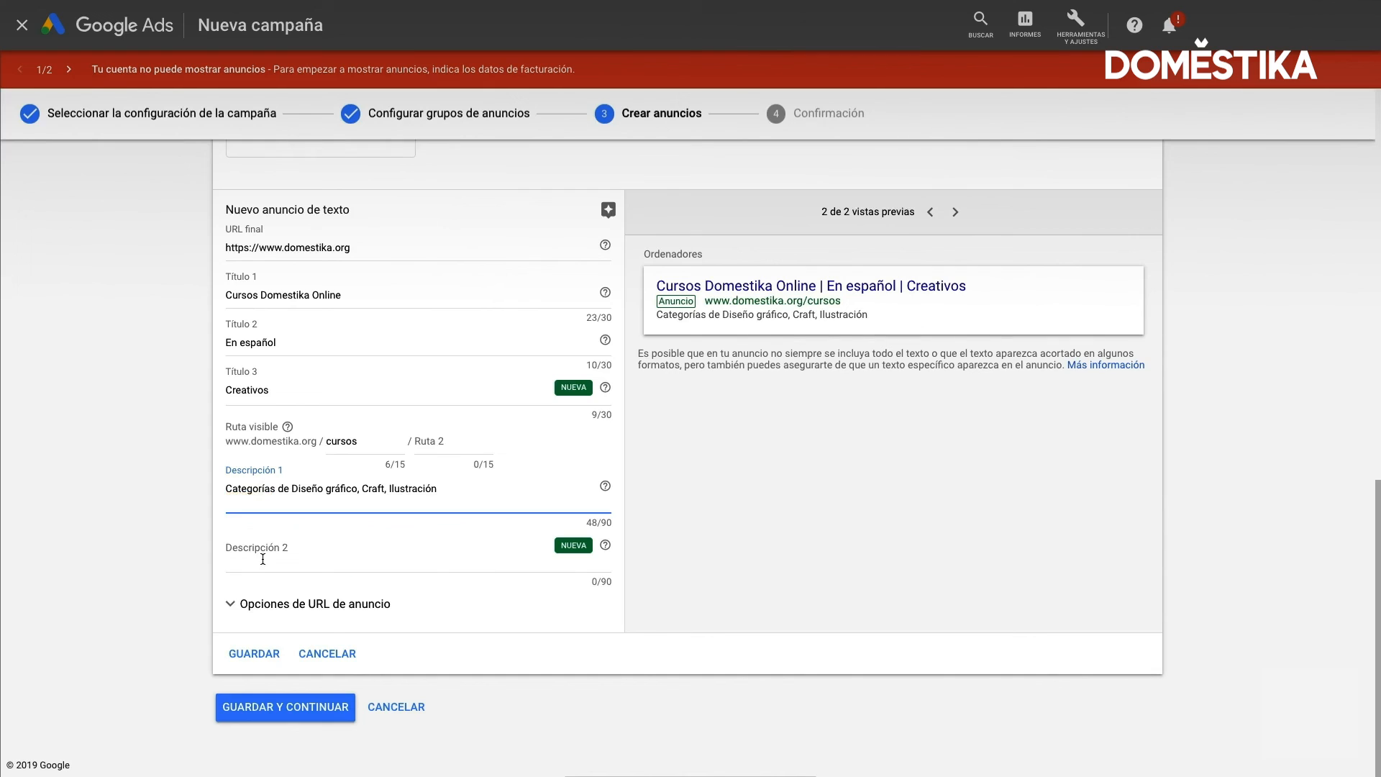
# Write Descripción 2 as "Únete a la Comunidad de creativos"
pyautogui.click(262, 559)
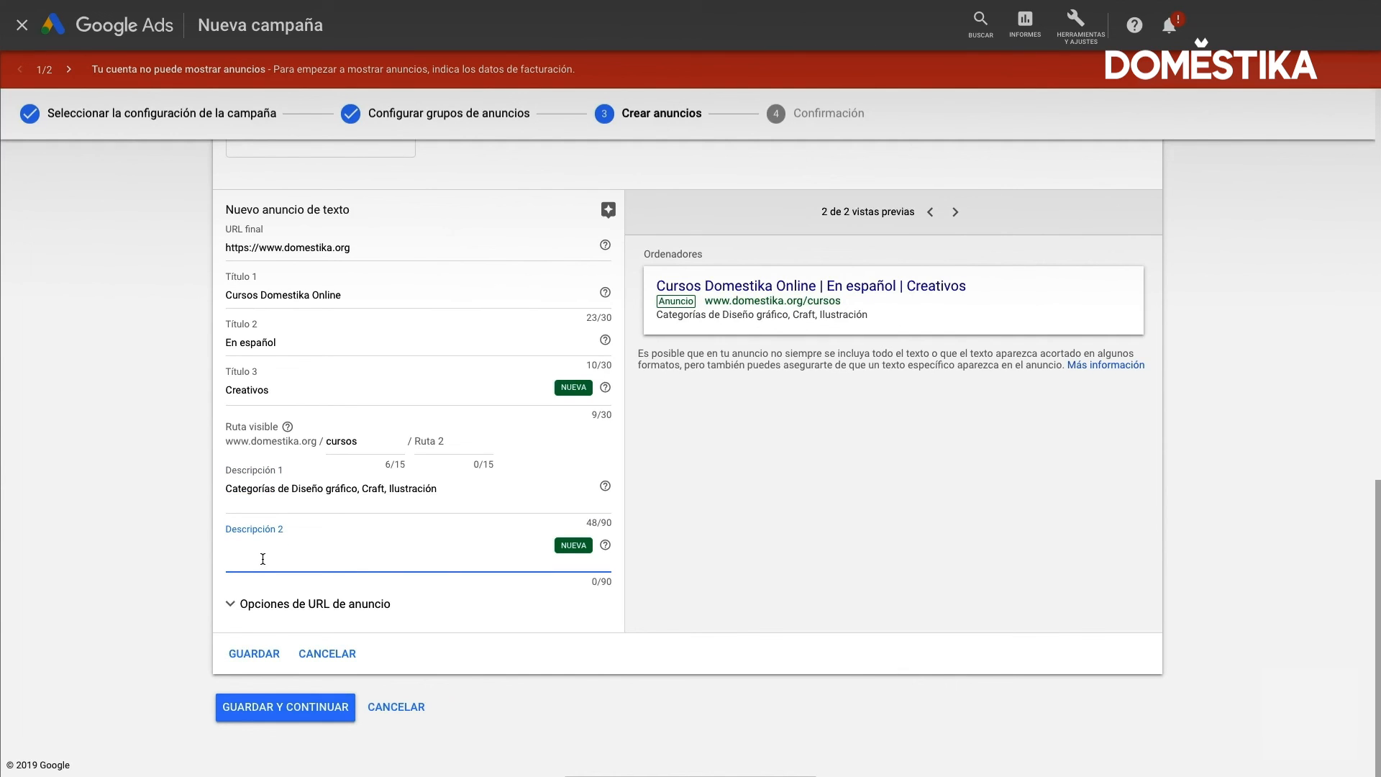
pyautogui.write('Únete a la Comunidad de creativos')
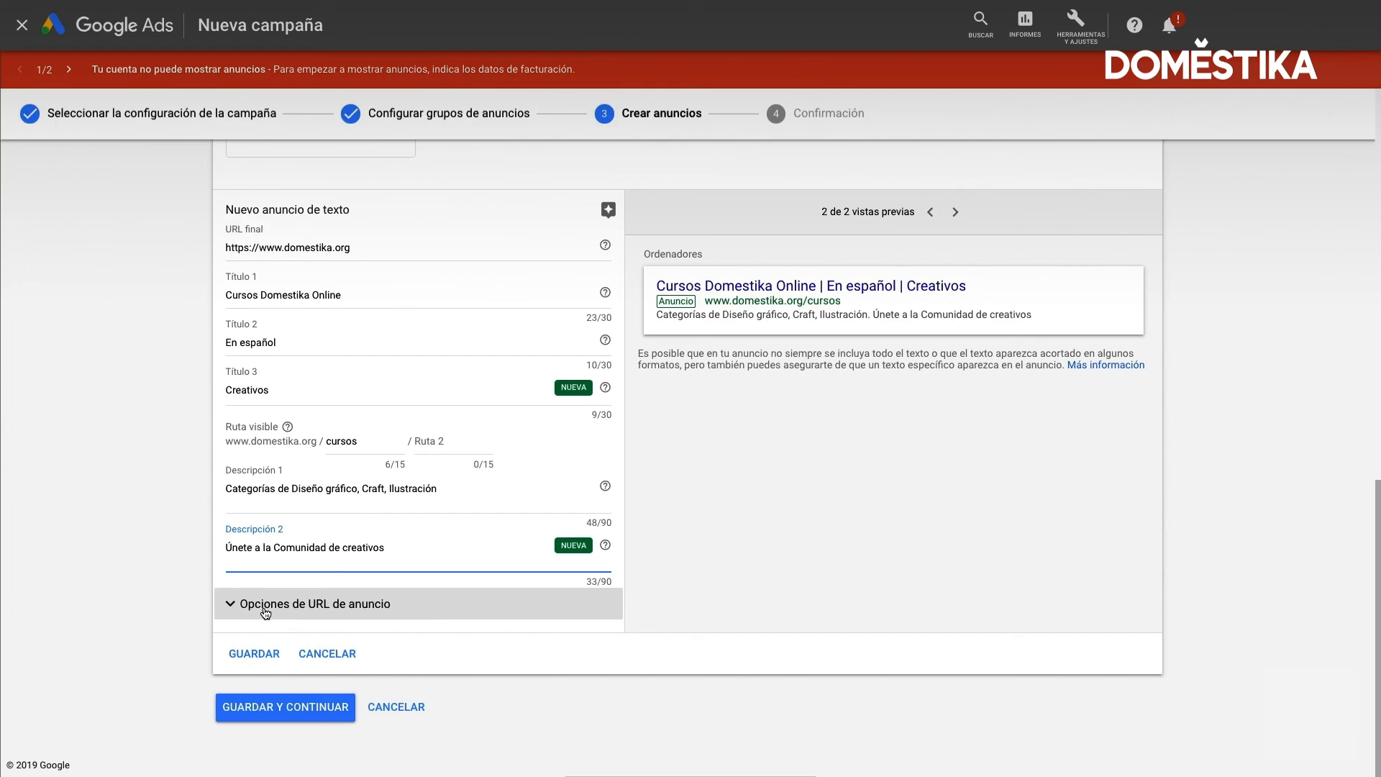
# Review the Opciones de URL de anuncio without filling them in, and save the G+M ad without adding more elements
pyautogui.click(266, 608)
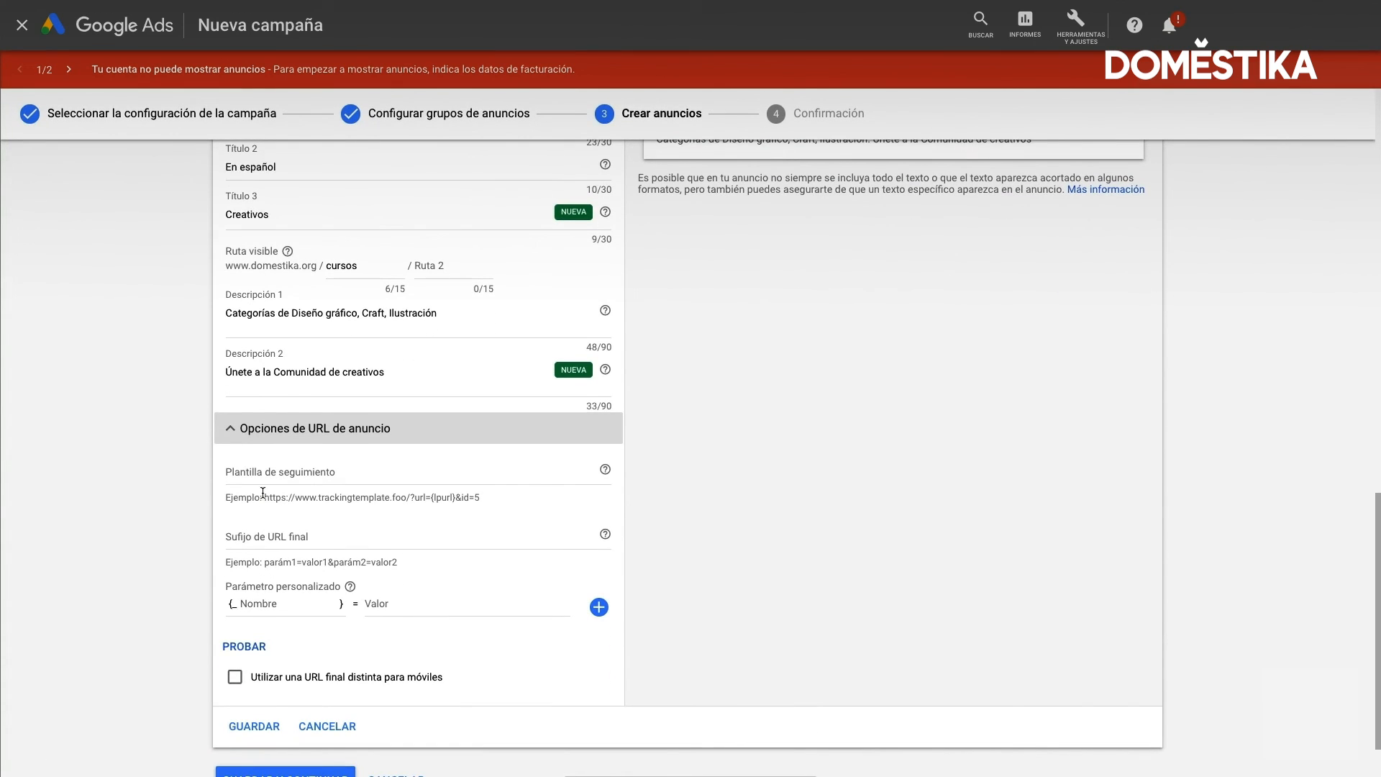
pyautogui.click(233, 430)
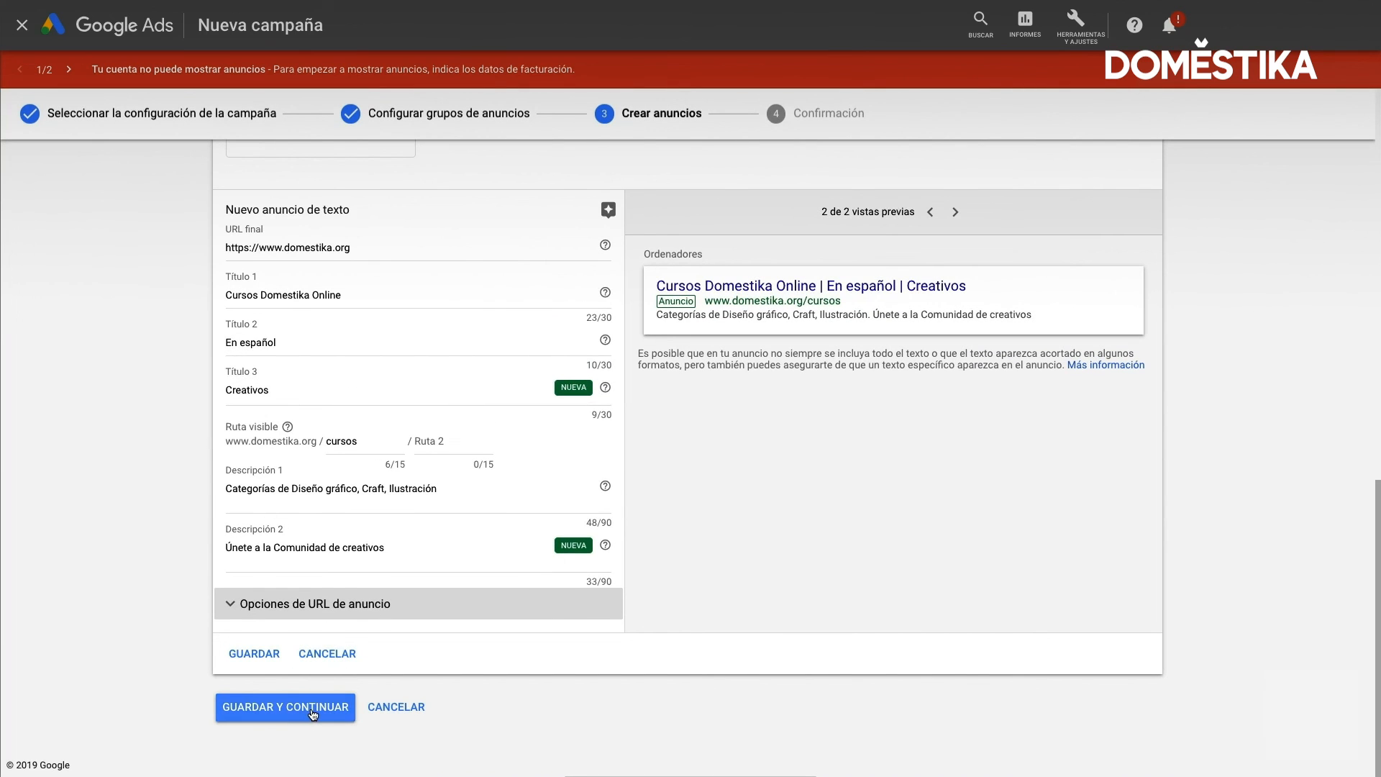
pyautogui.click(313, 708)
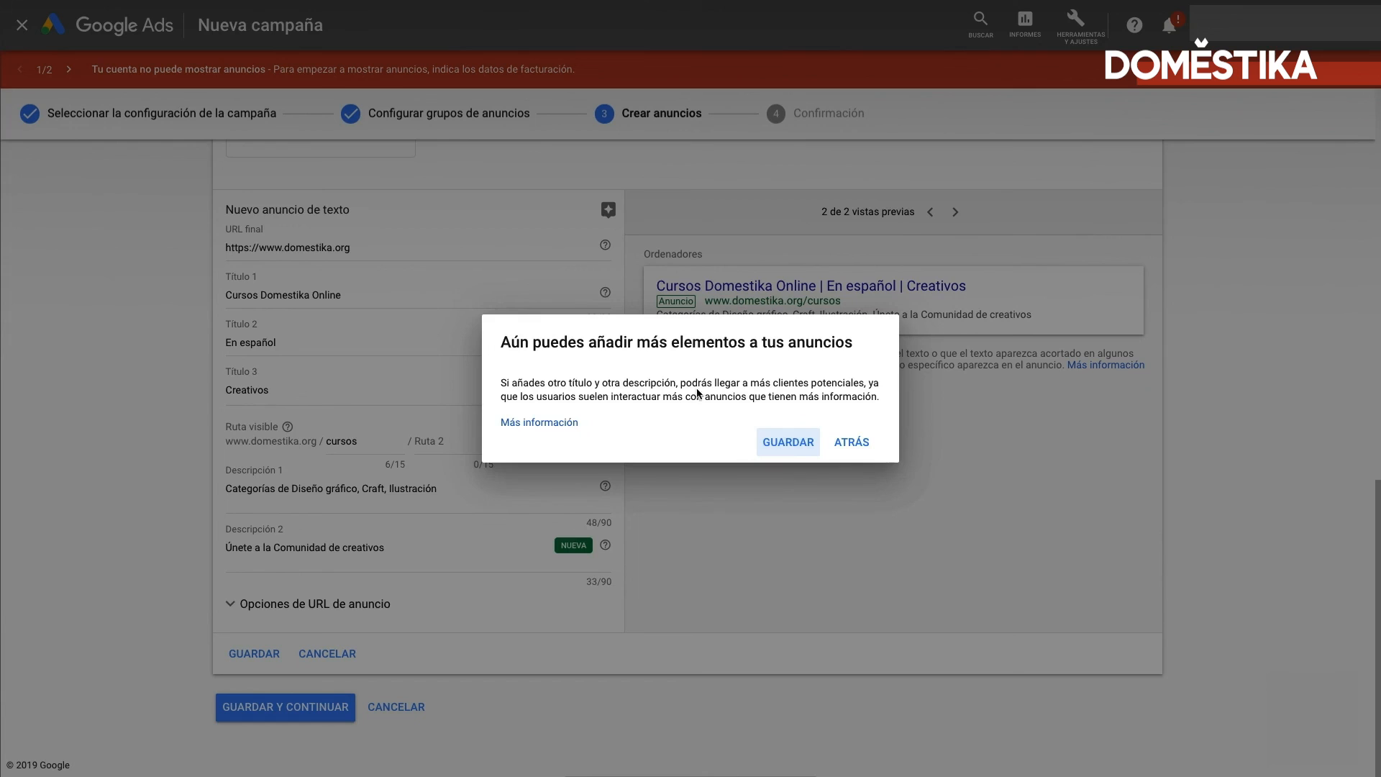
pyautogui.click(788, 442)
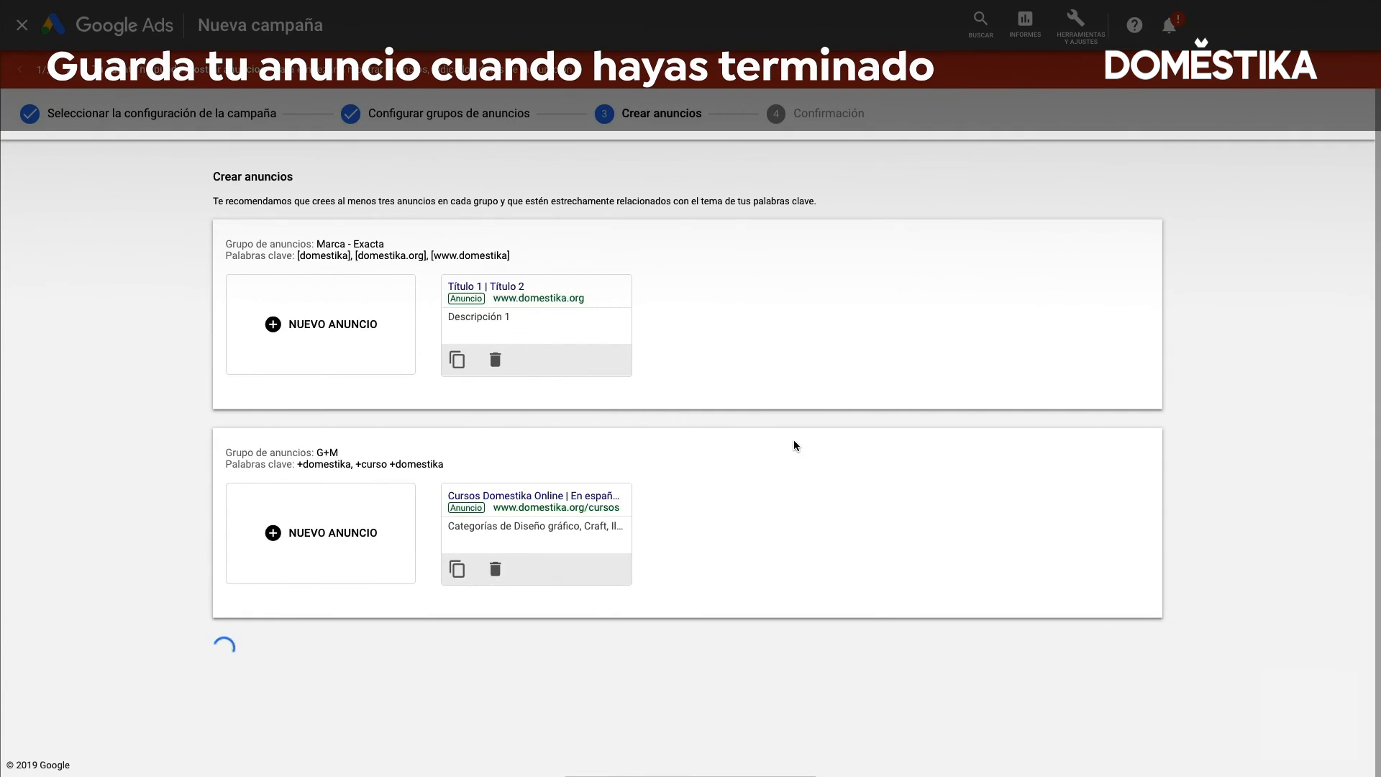
# Open the Marca - Exacta group's empty ad and examine its required fields against the G+M group's ad
pyautogui.click(556, 338)
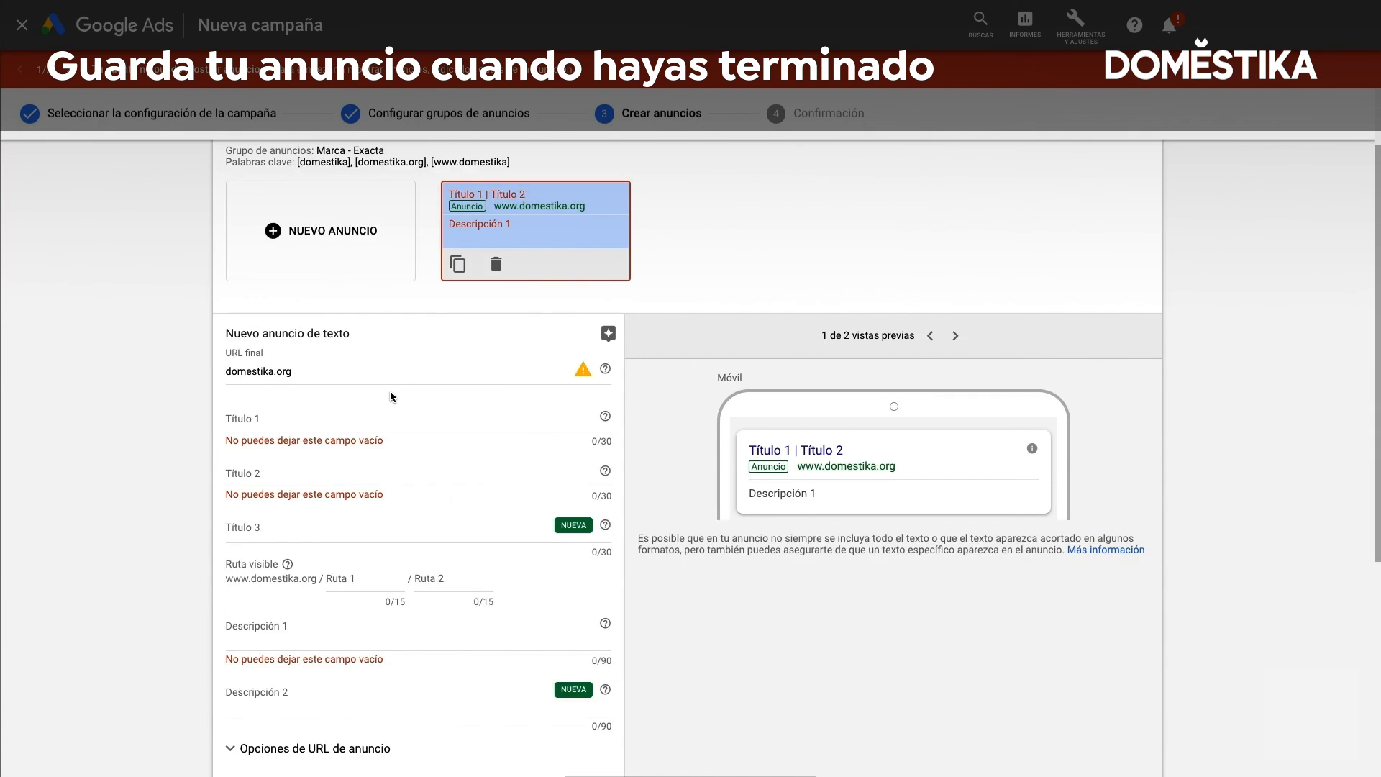
pyautogui.scroll(1, 359, 419)
pyautogui.moveTo(317, 214); pyautogui.dragTo(380, 212)
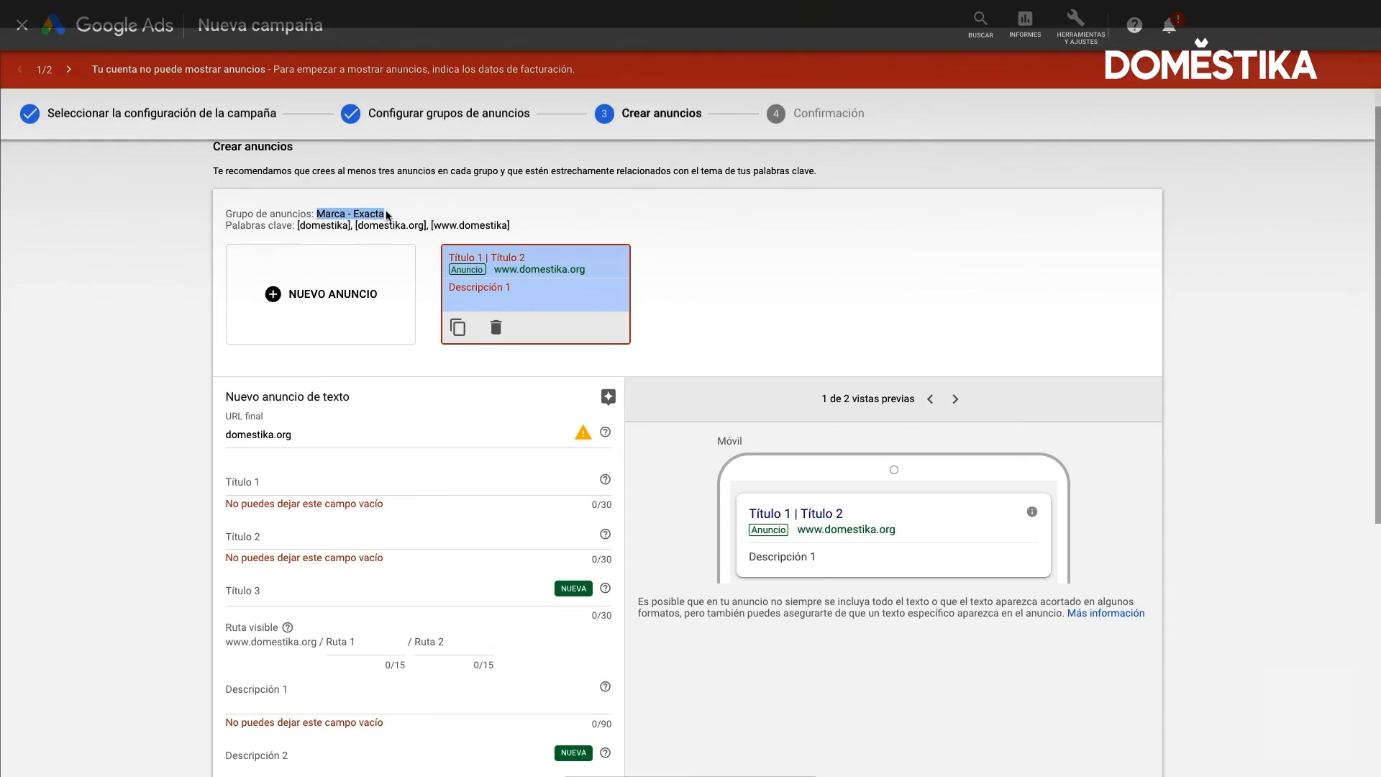
pyautogui.scroll(-3, 386, 211)
pyautogui.scroll(-4, 386, 525)
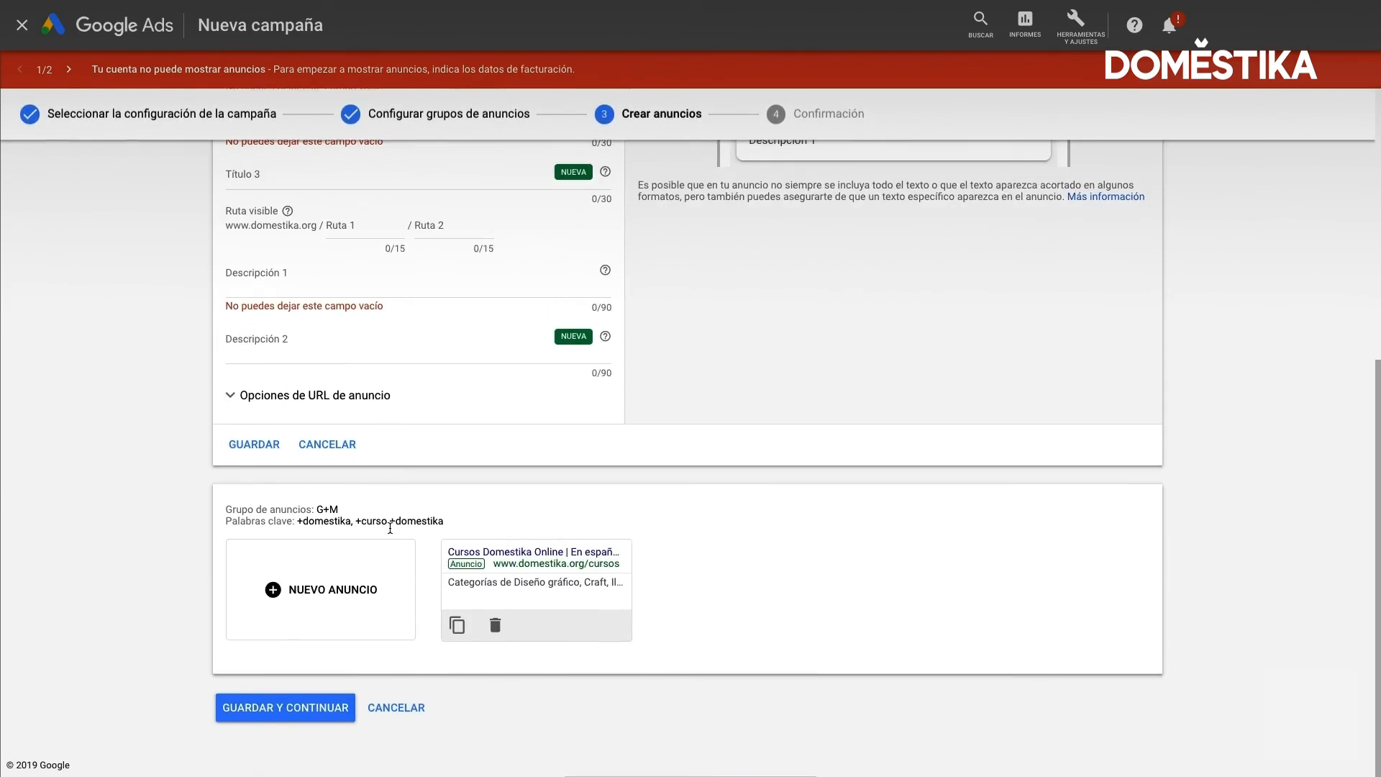